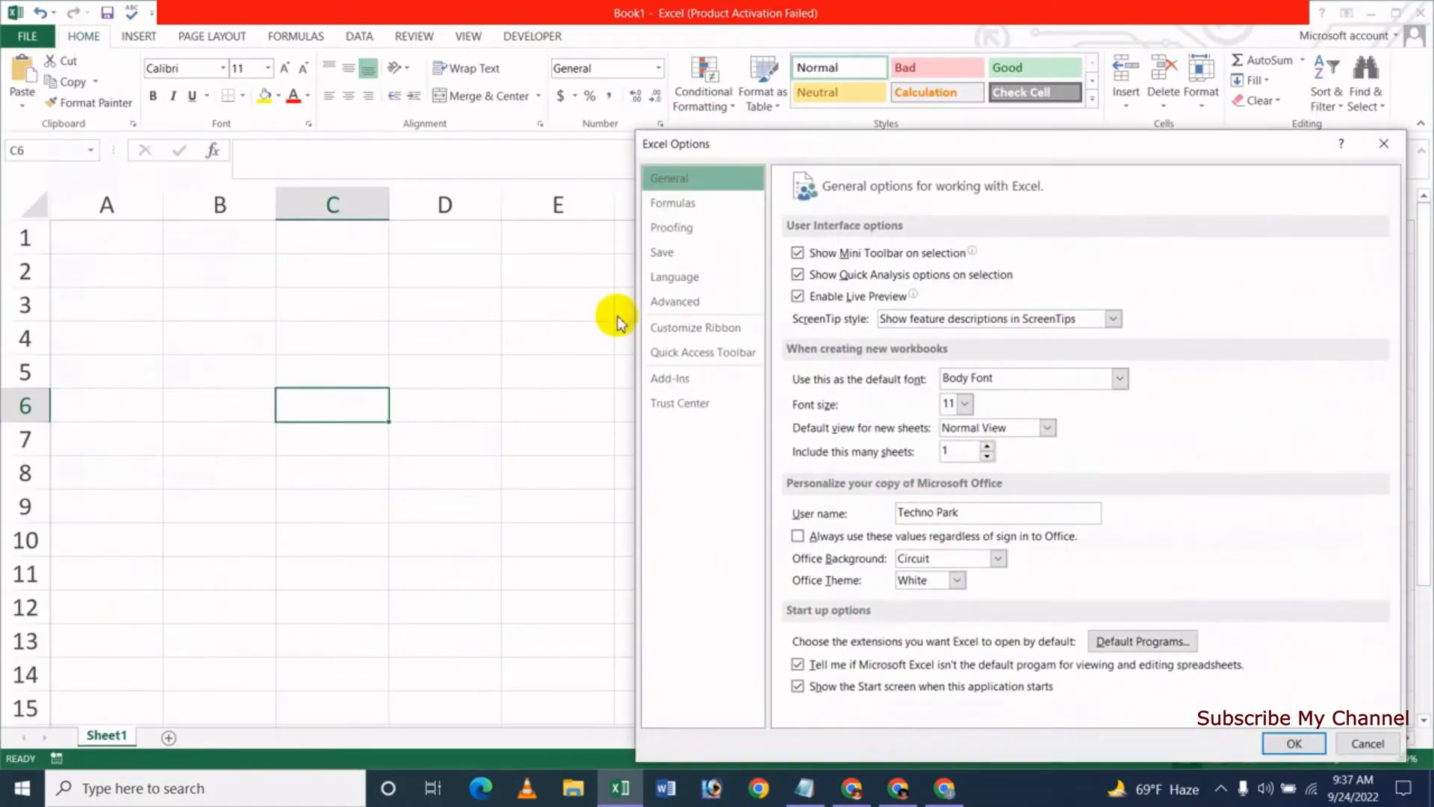
click(675, 301)
drag(1394, 243, 1399, 519)
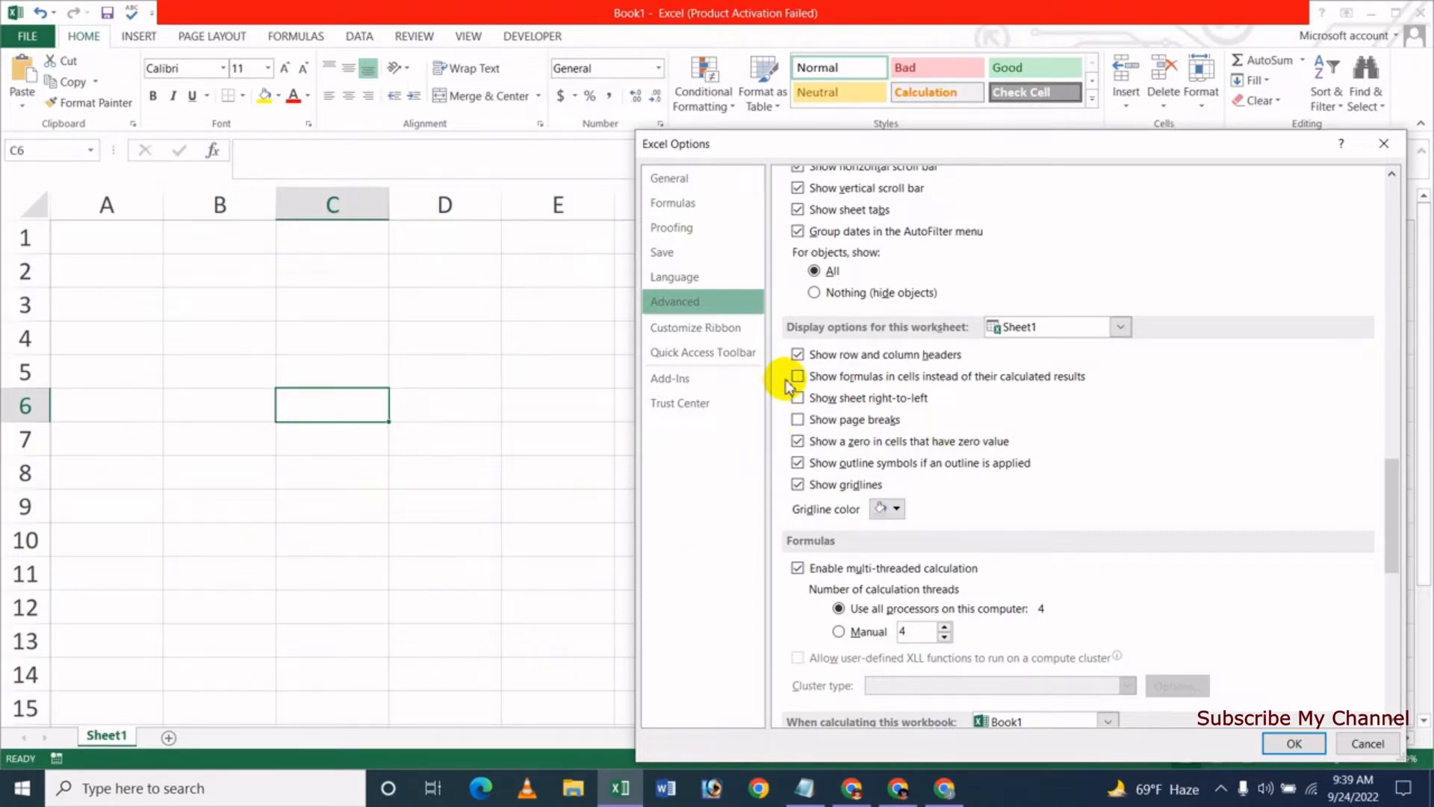
click(1364, 743)
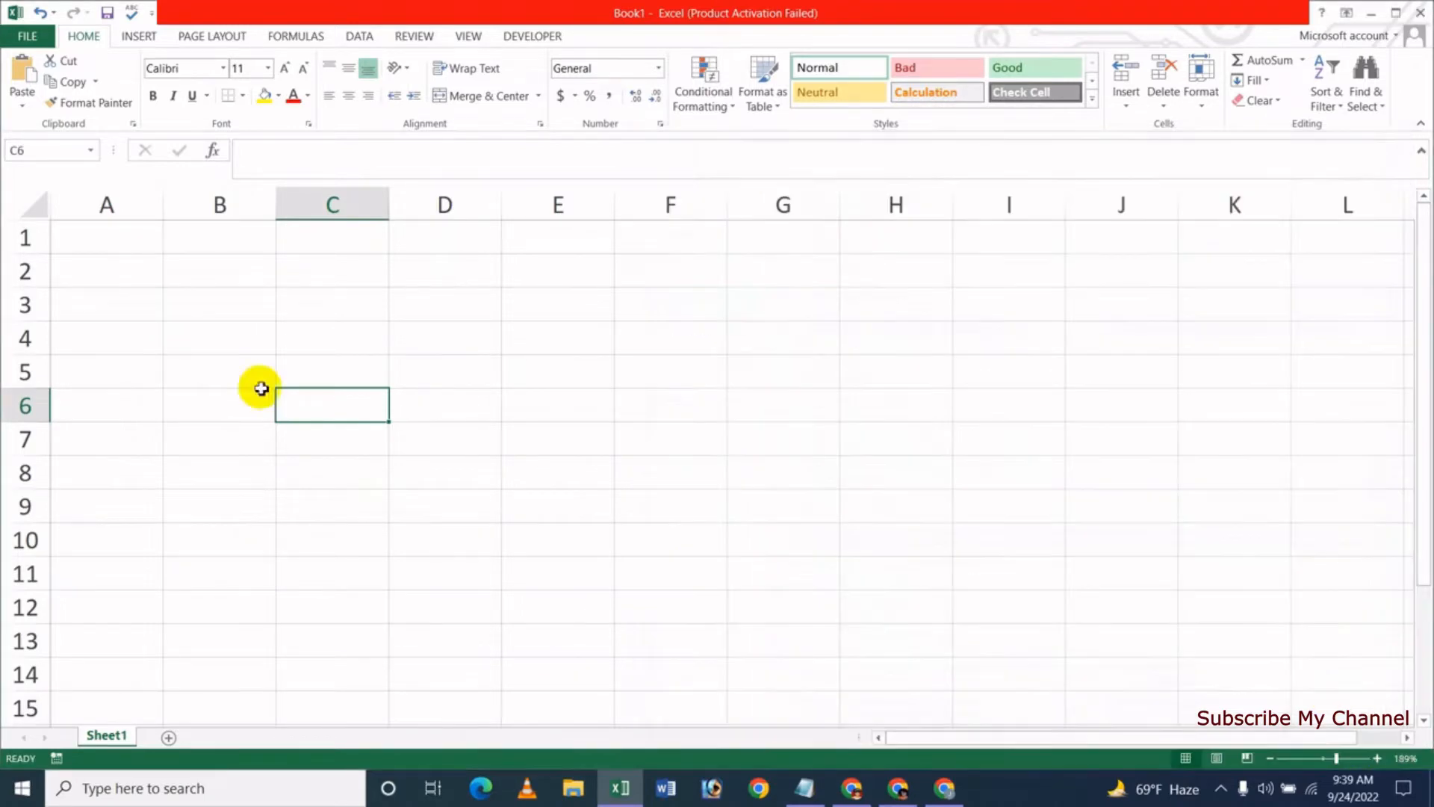
Enter the values 10, 32 and 30 in cells C4 to C6
click(352, 343)
text(1)
key(Right)
key(Left)
key(F2)
text(0)
key(Return)
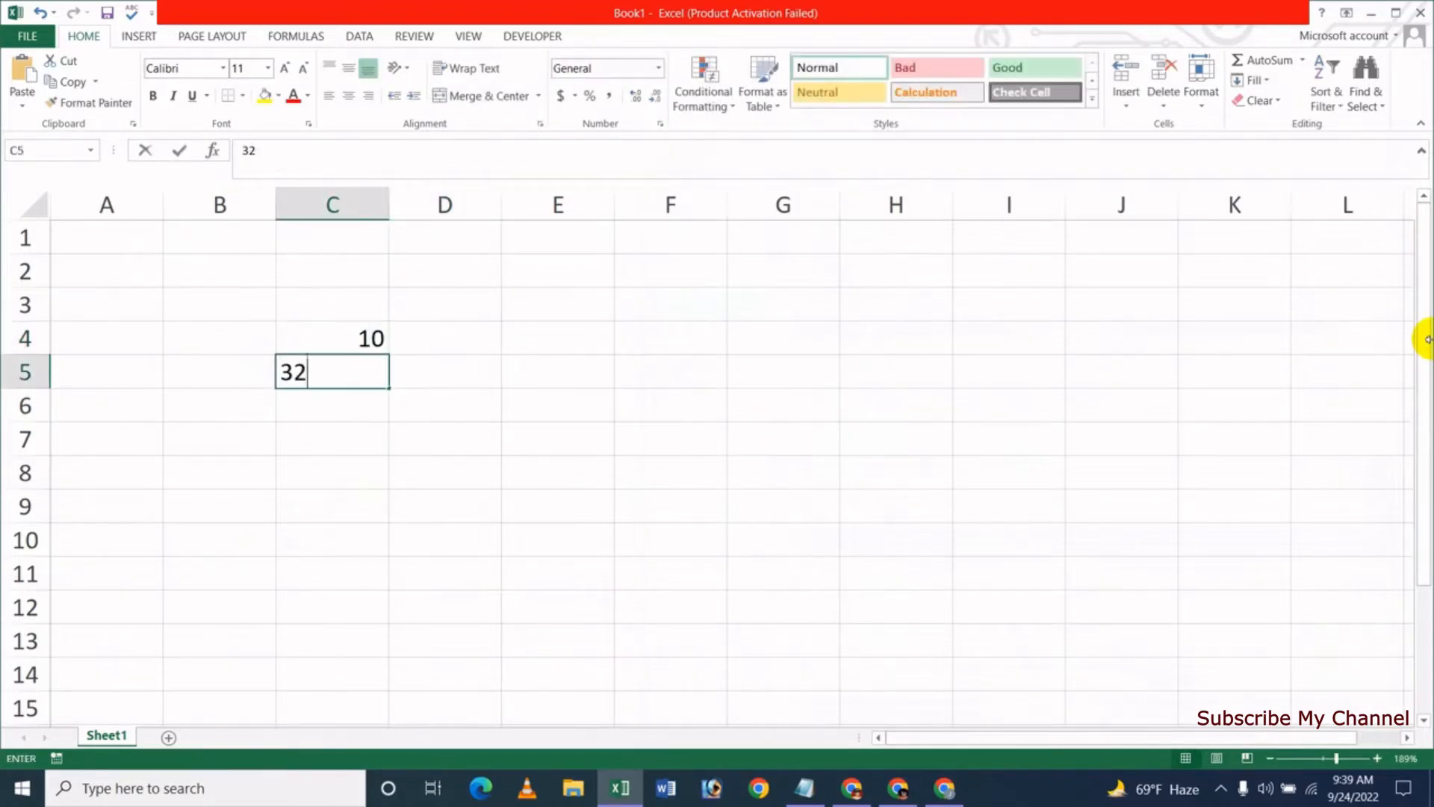
key(Return)
text(30)
key(Return)
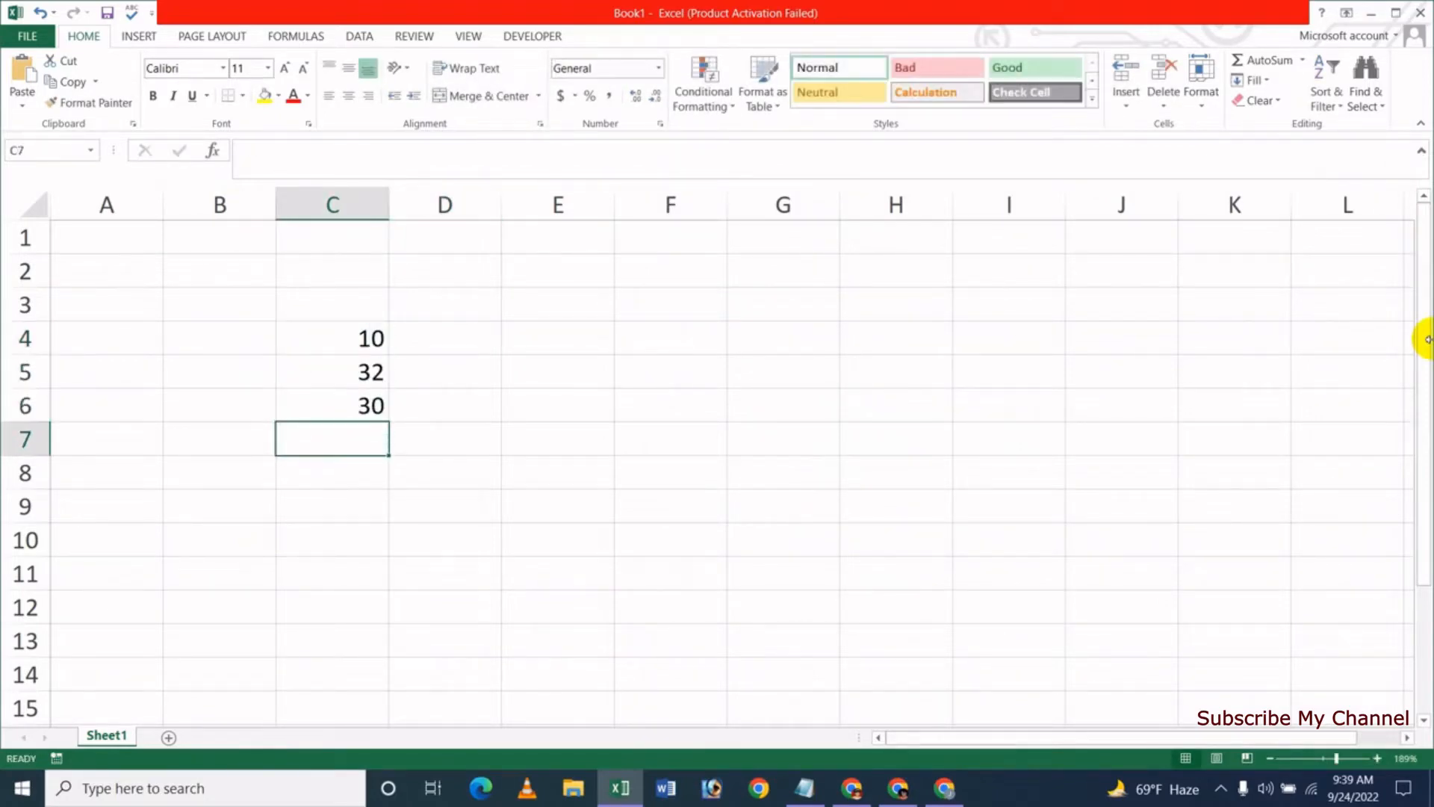
Add up C4:C6 with a SUM formula in cell C7
text(=sum()
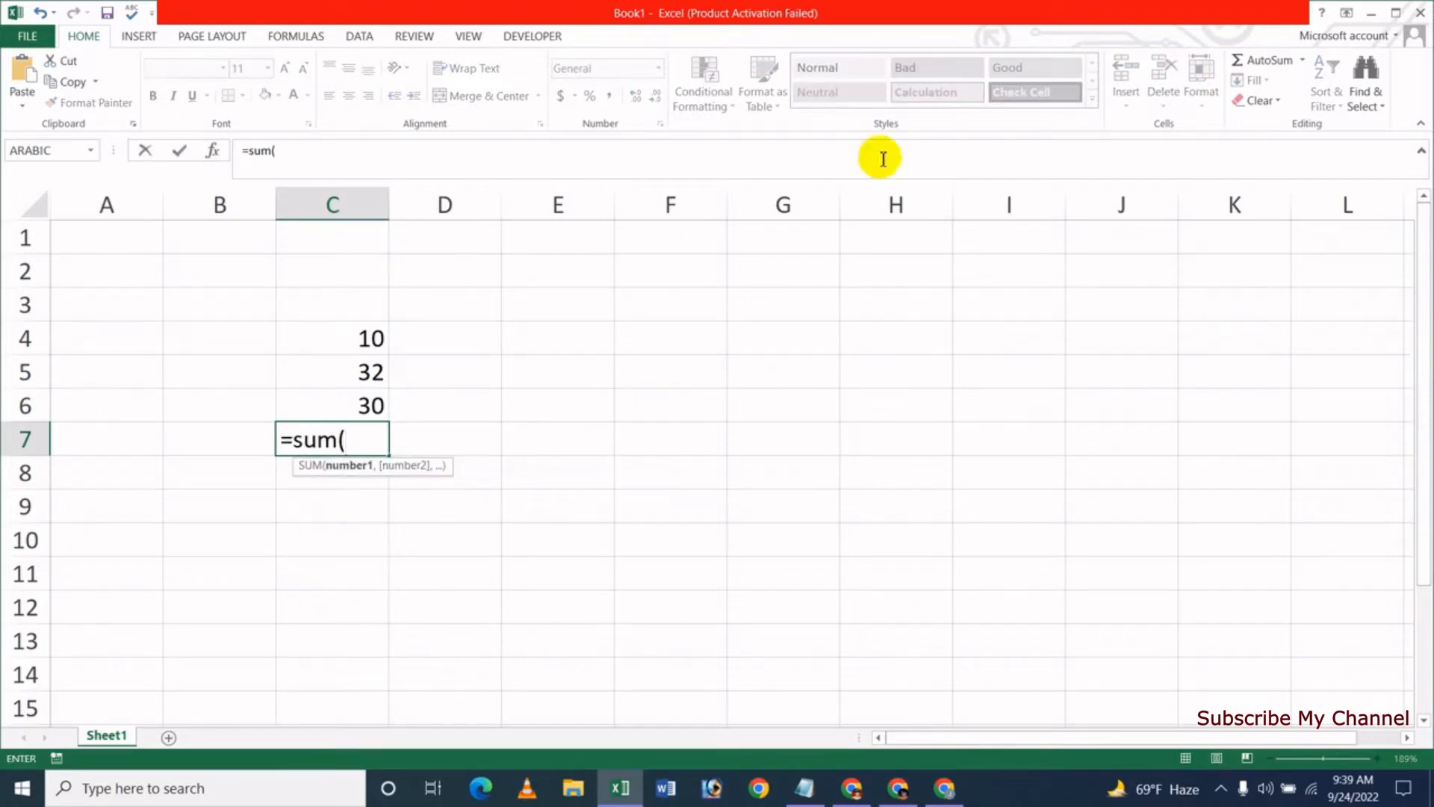
drag(361, 372, 365, 406)
drag(342, 333, 466, 405)
key(Return)
key(Up)
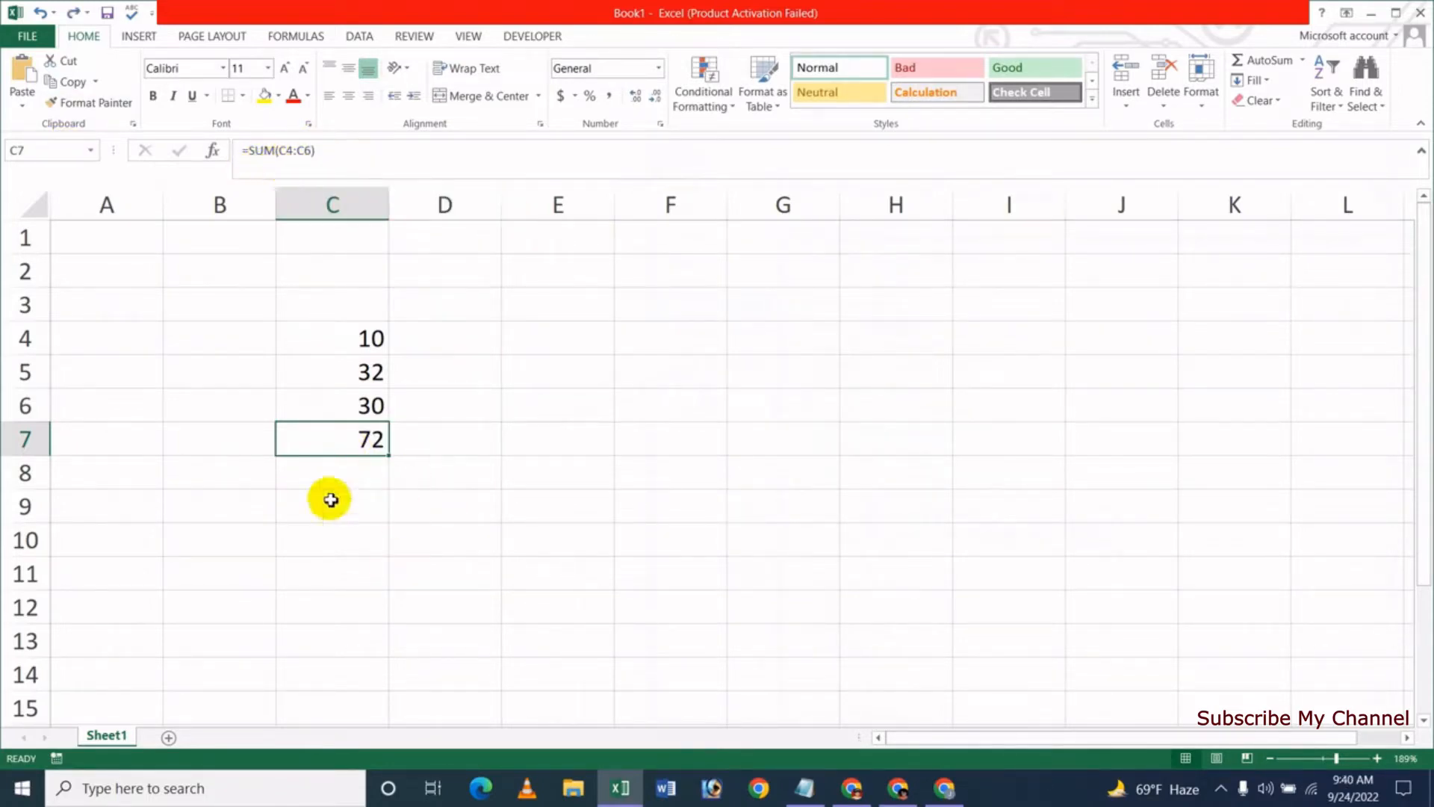
click(329, 496)
click(368, 438)
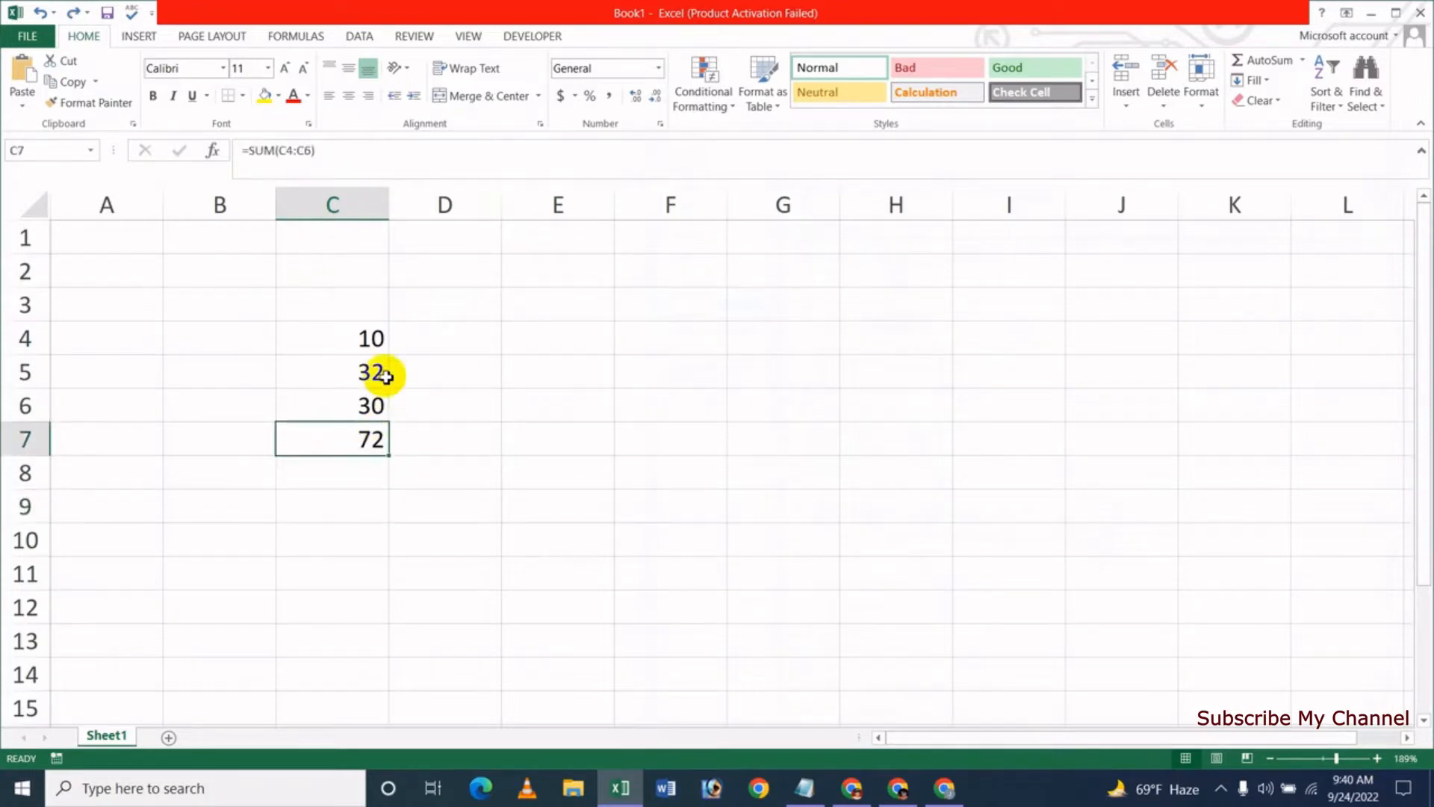
Set Sheet1 to show formulas in cells instead of their calculated results, and select the SUM formula cell
click(11, 41)
click(61, 407)
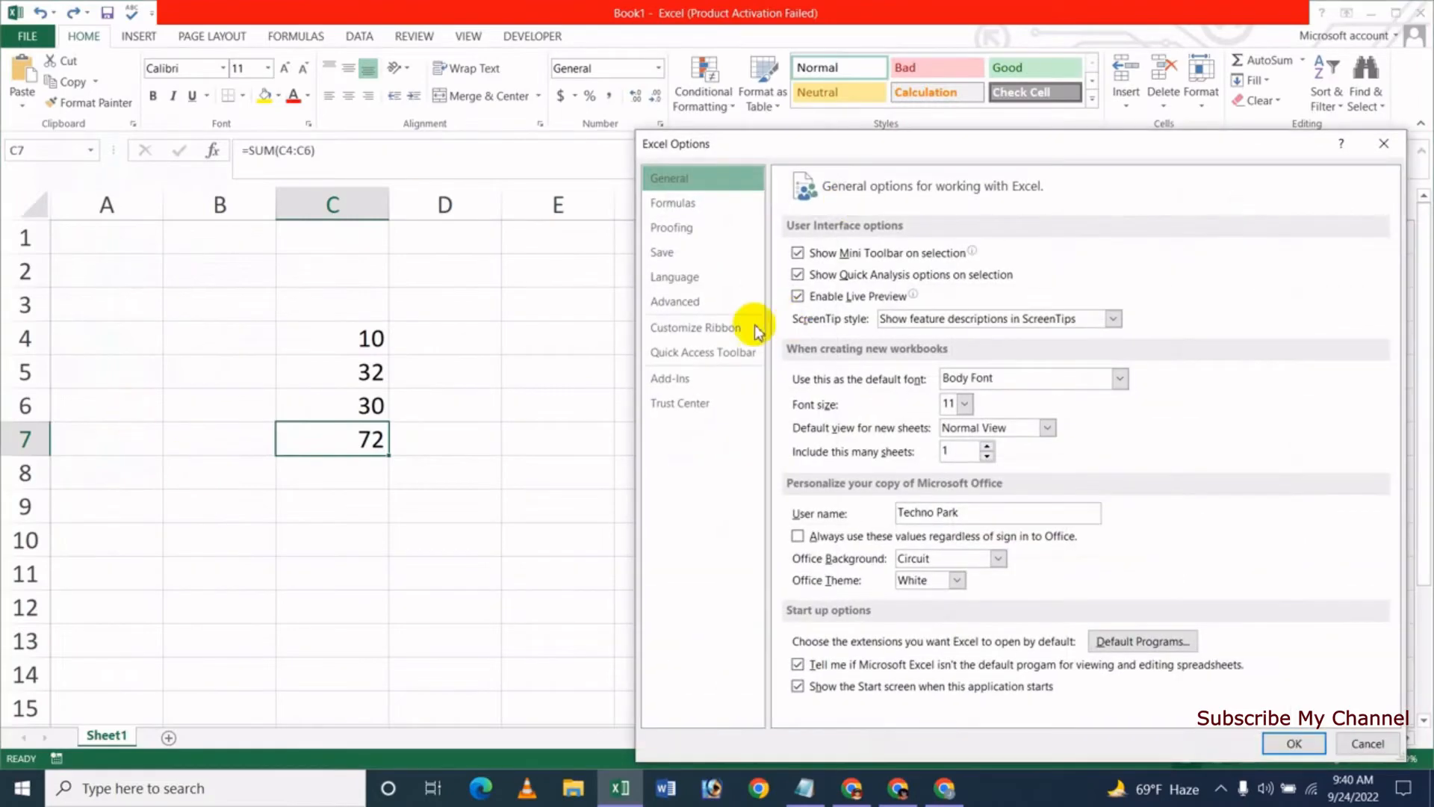
click(732, 305)
drag(1389, 234, 1389, 504)
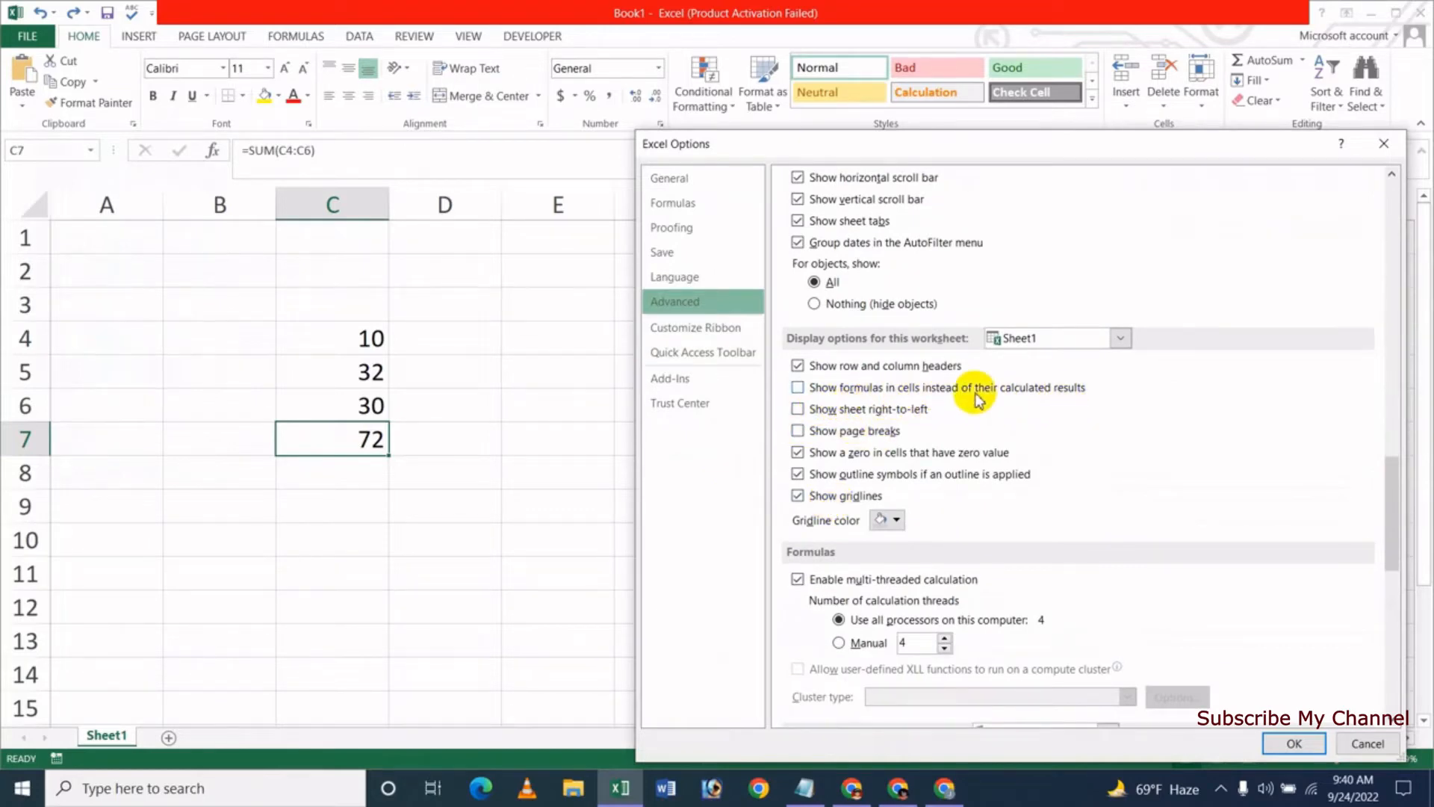
click(798, 389)
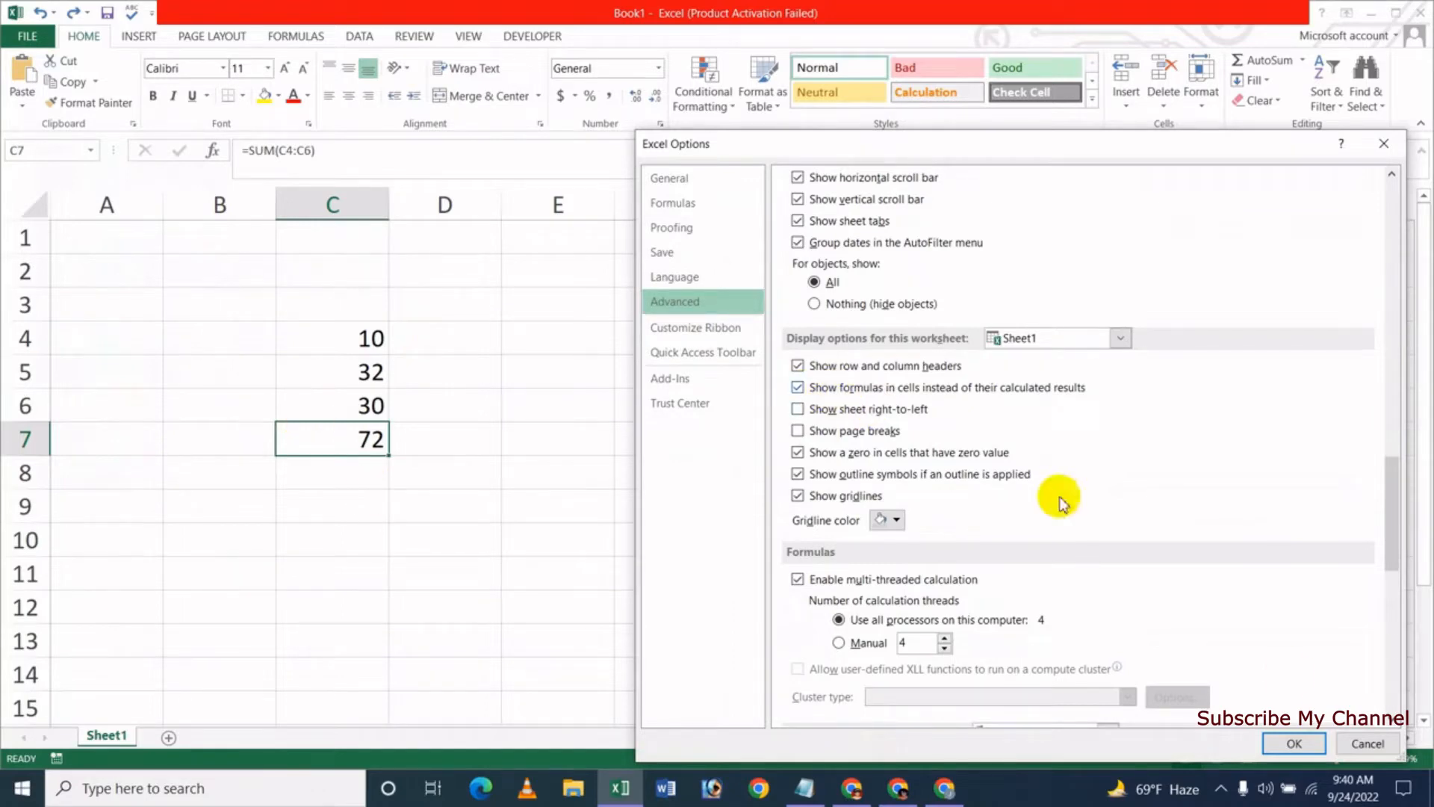
click(1293, 743)
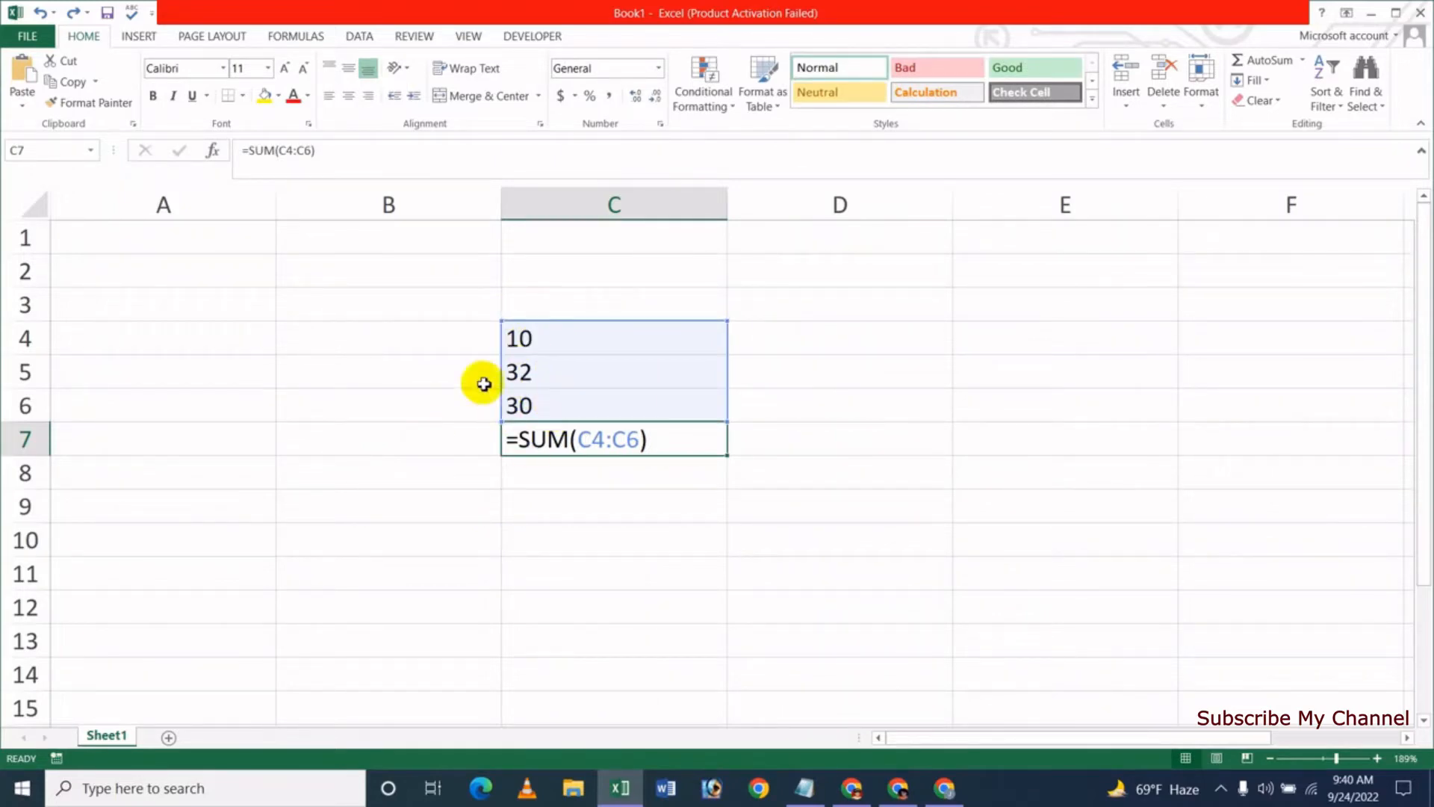
click(540, 526)
click(582, 444)
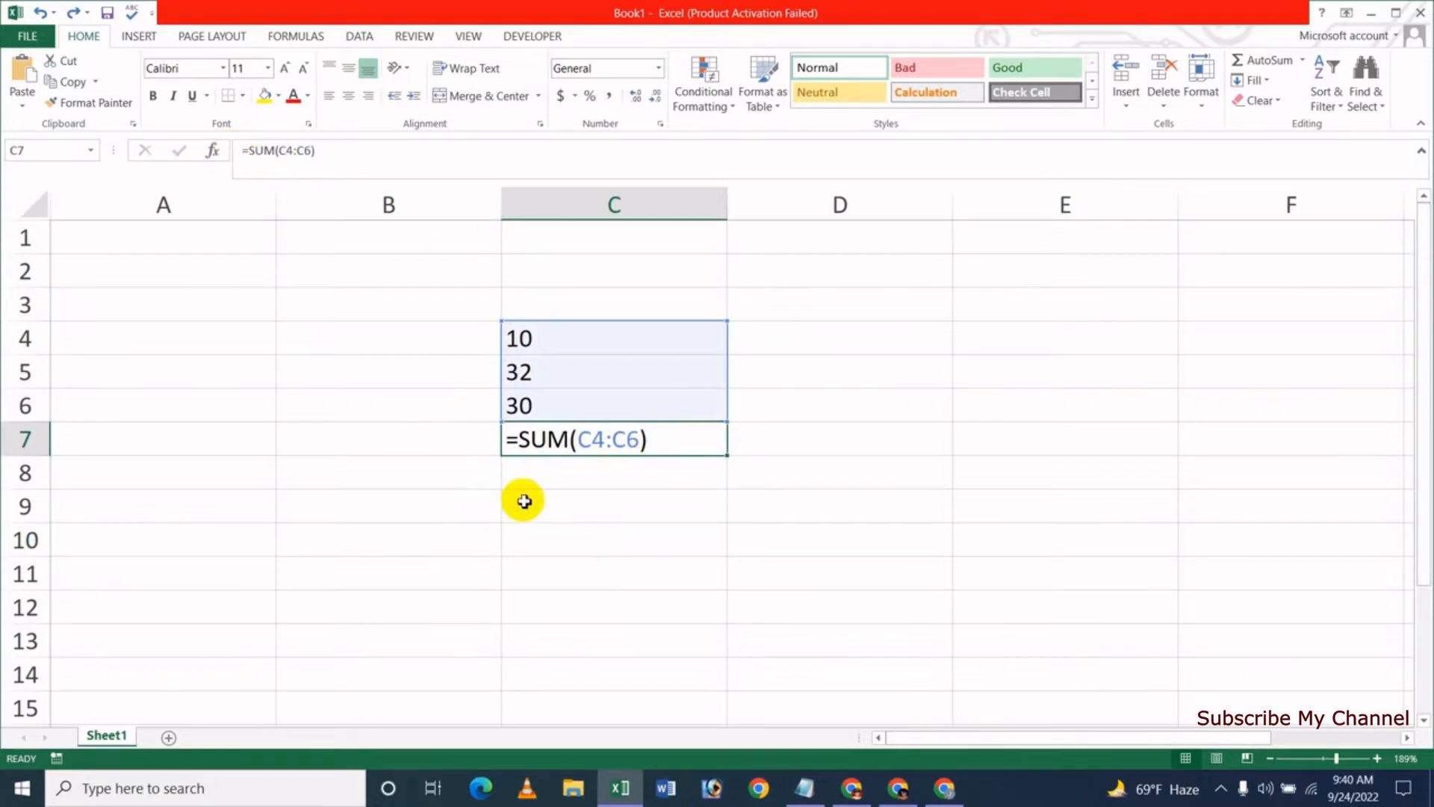
Enter 20 in cell E3 and 30 in cell E4
click(261, 313)
key(Right)
key(Right)
key(Right)
key(Right)
key(Right)
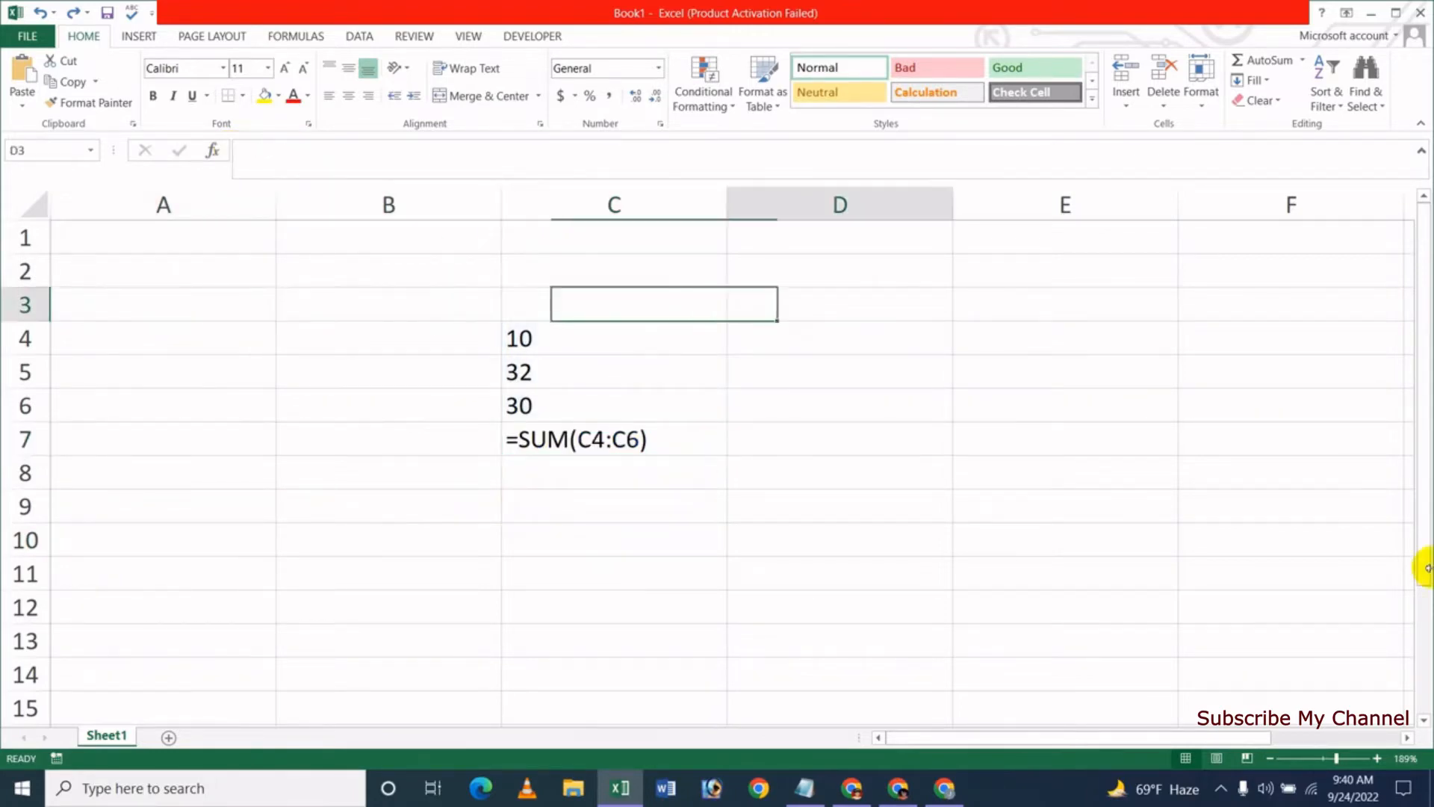
key(Left)
text(20)
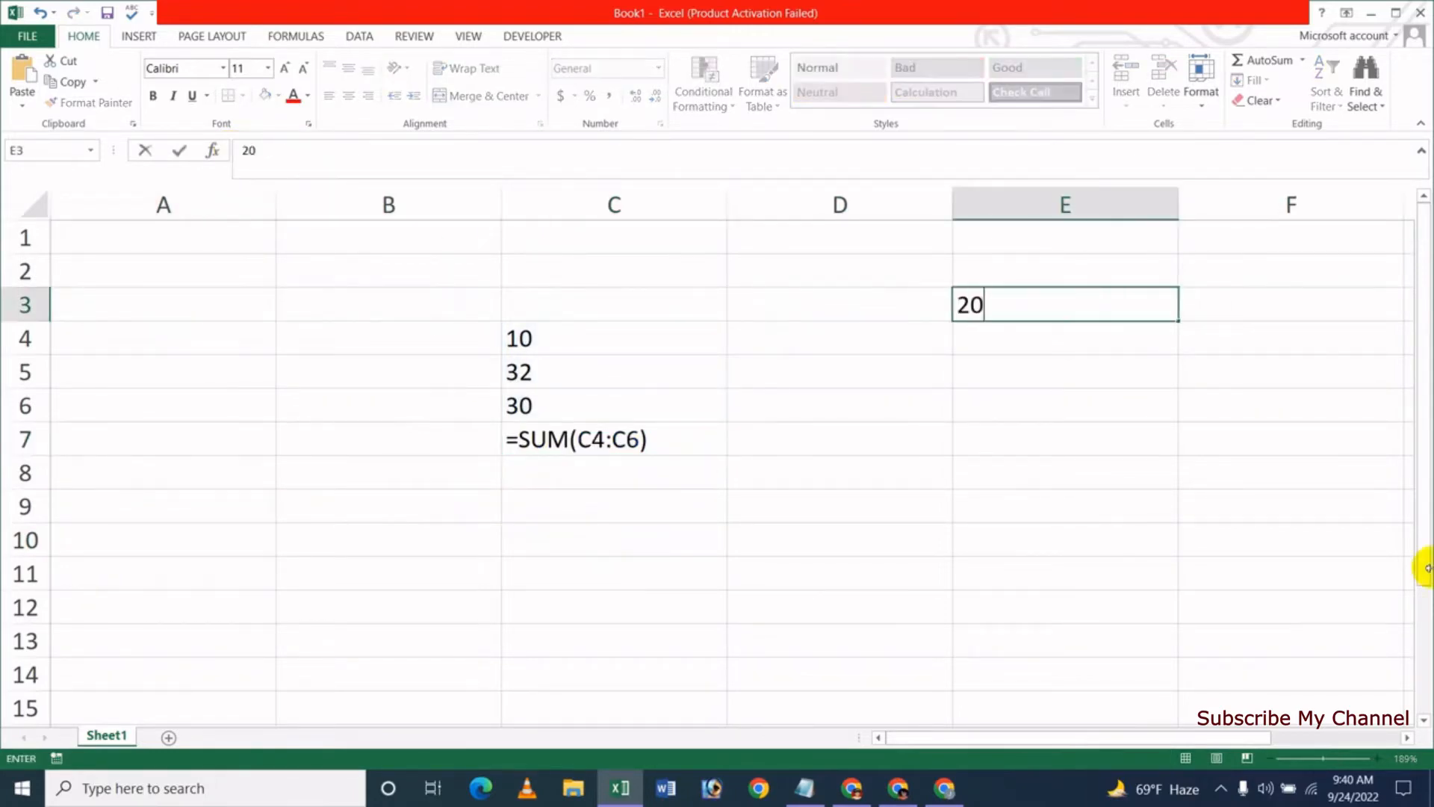
key(Return)
text(3)
key(Return)
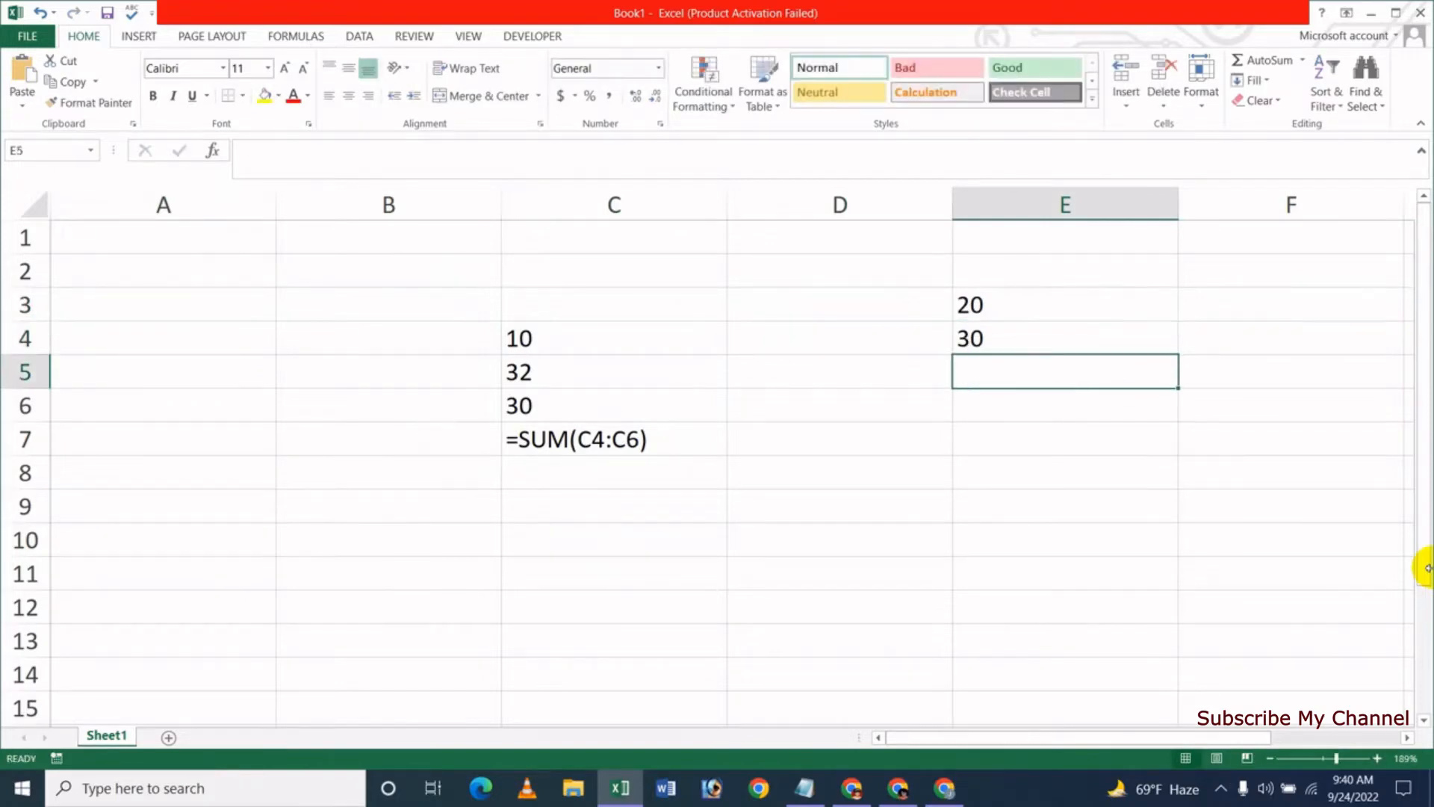
Enter the subtraction formula =E4-E3 in cell E5
text(=)
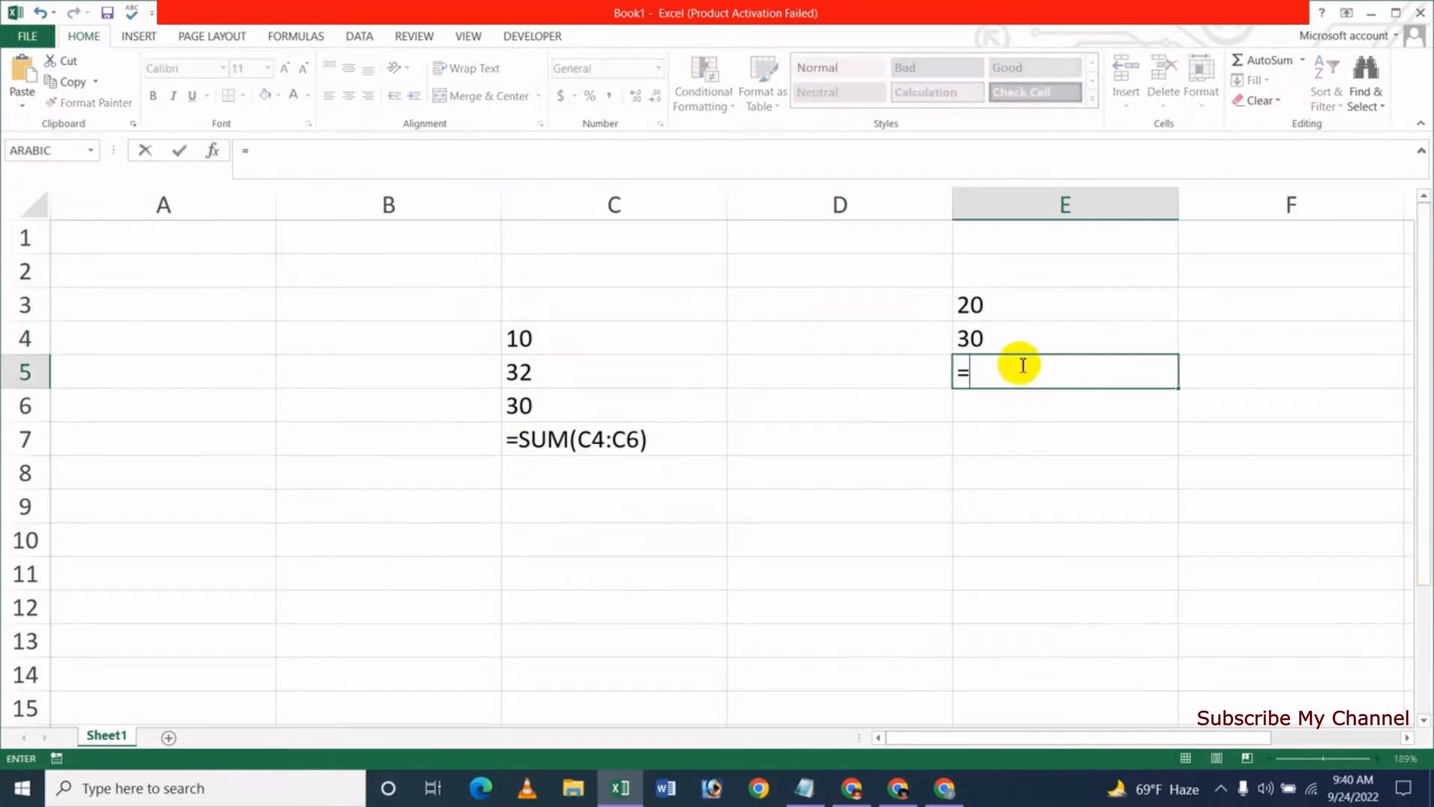
click(1023, 340)
click(1005, 314)
key(Return)
key(Up)
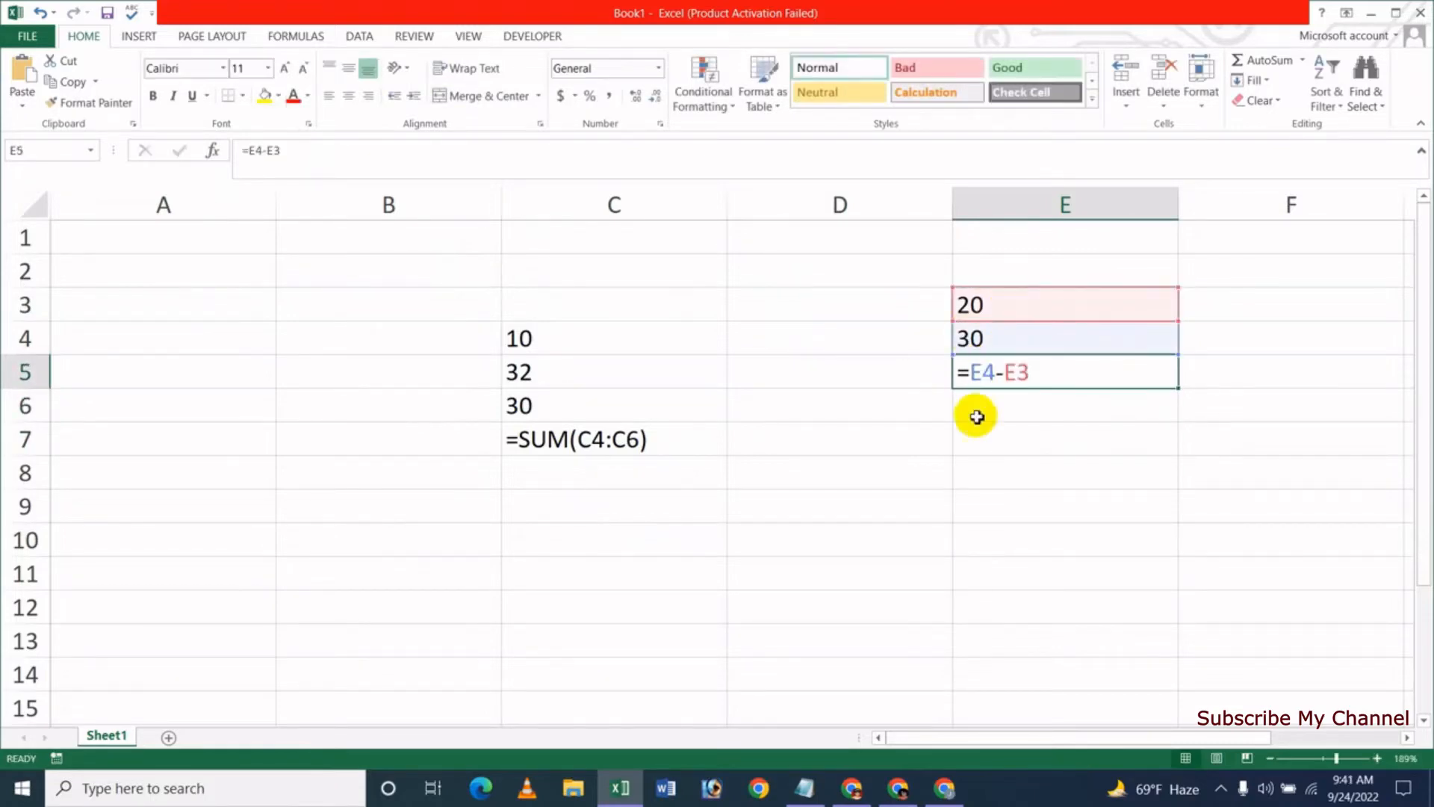
click(860, 466)
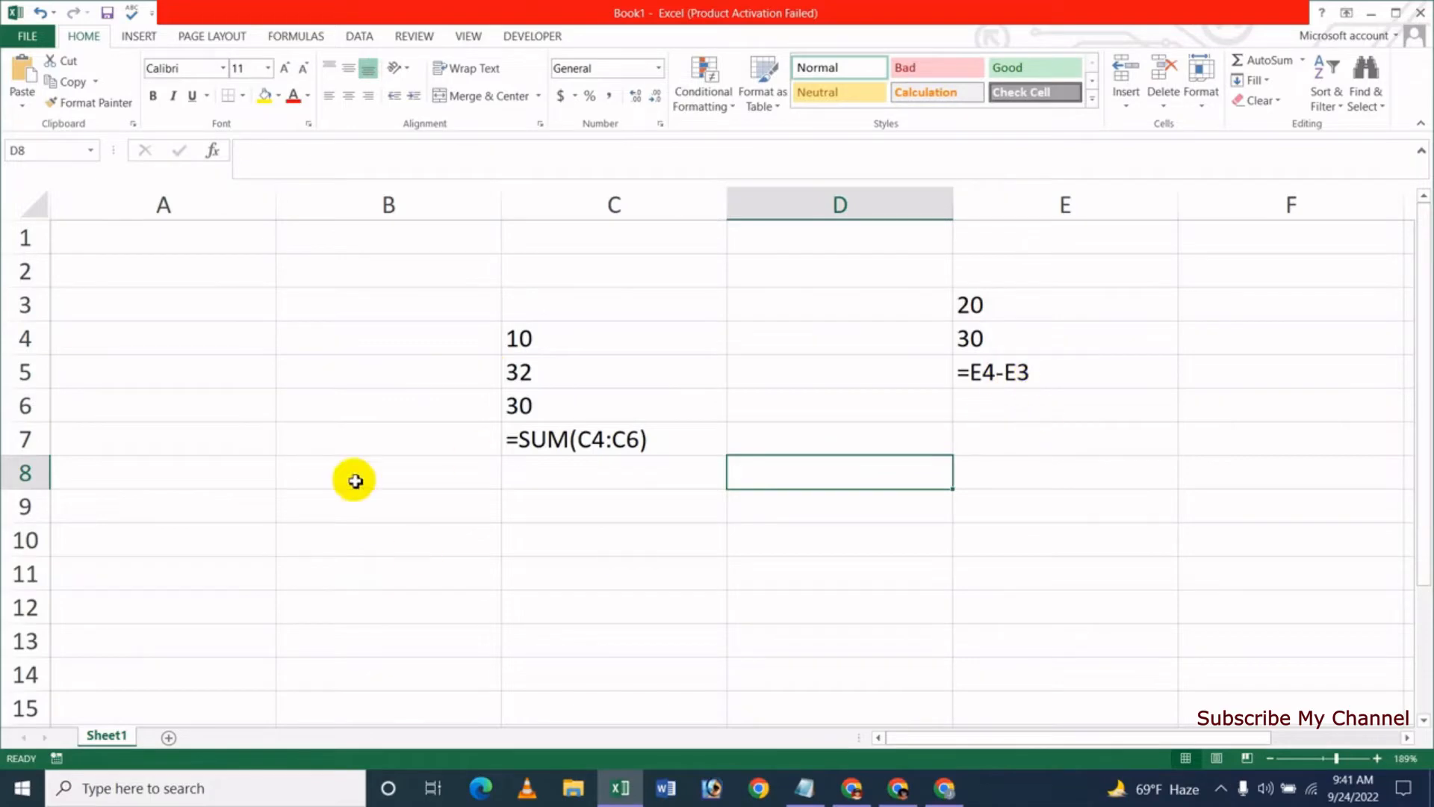
click(318, 406)
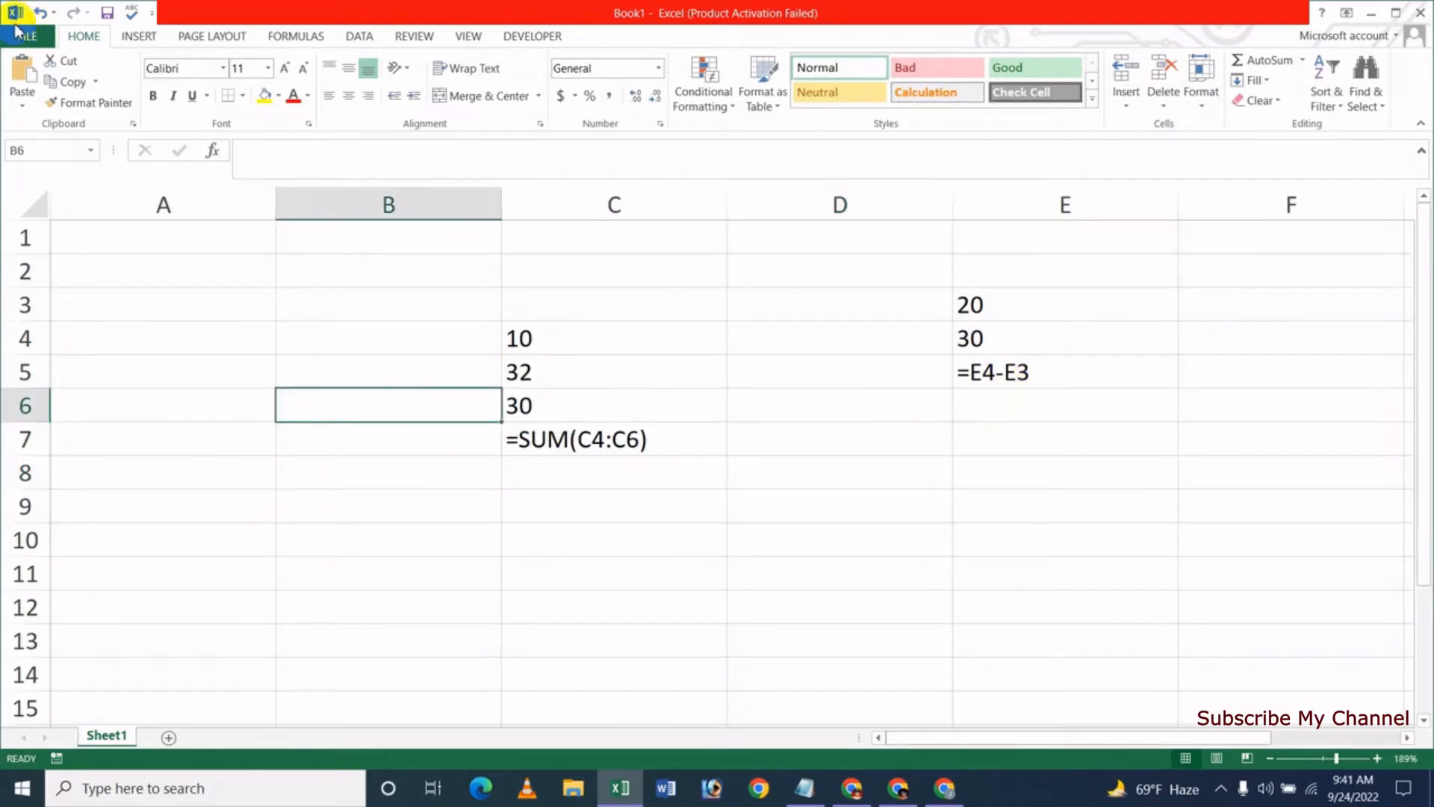
Turn off showing formulas instead of calculated results for Sheet1, and check the formula in cell C7
click(26, 37)
click(60, 411)
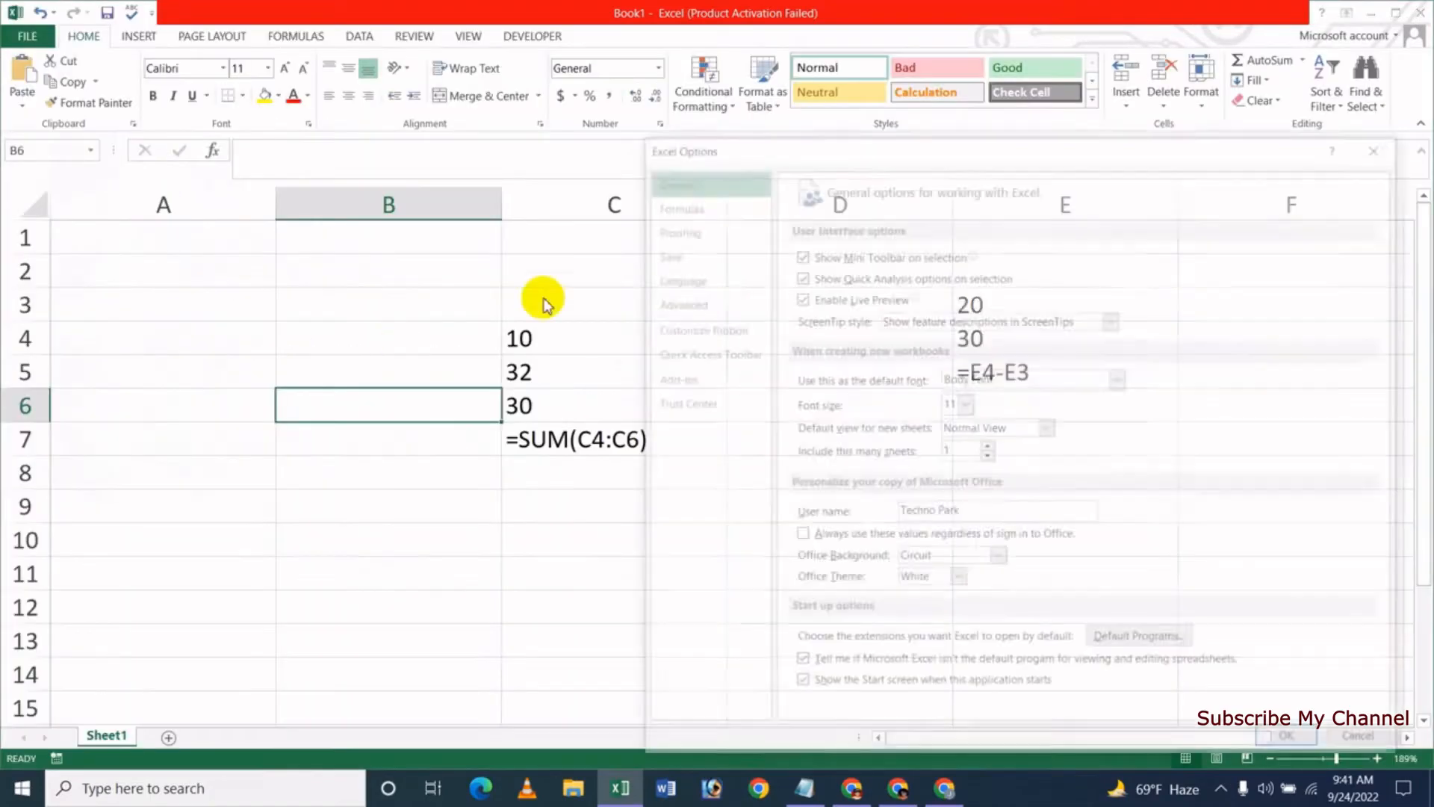
click(701, 313)
drag(1391, 254, 1394, 524)
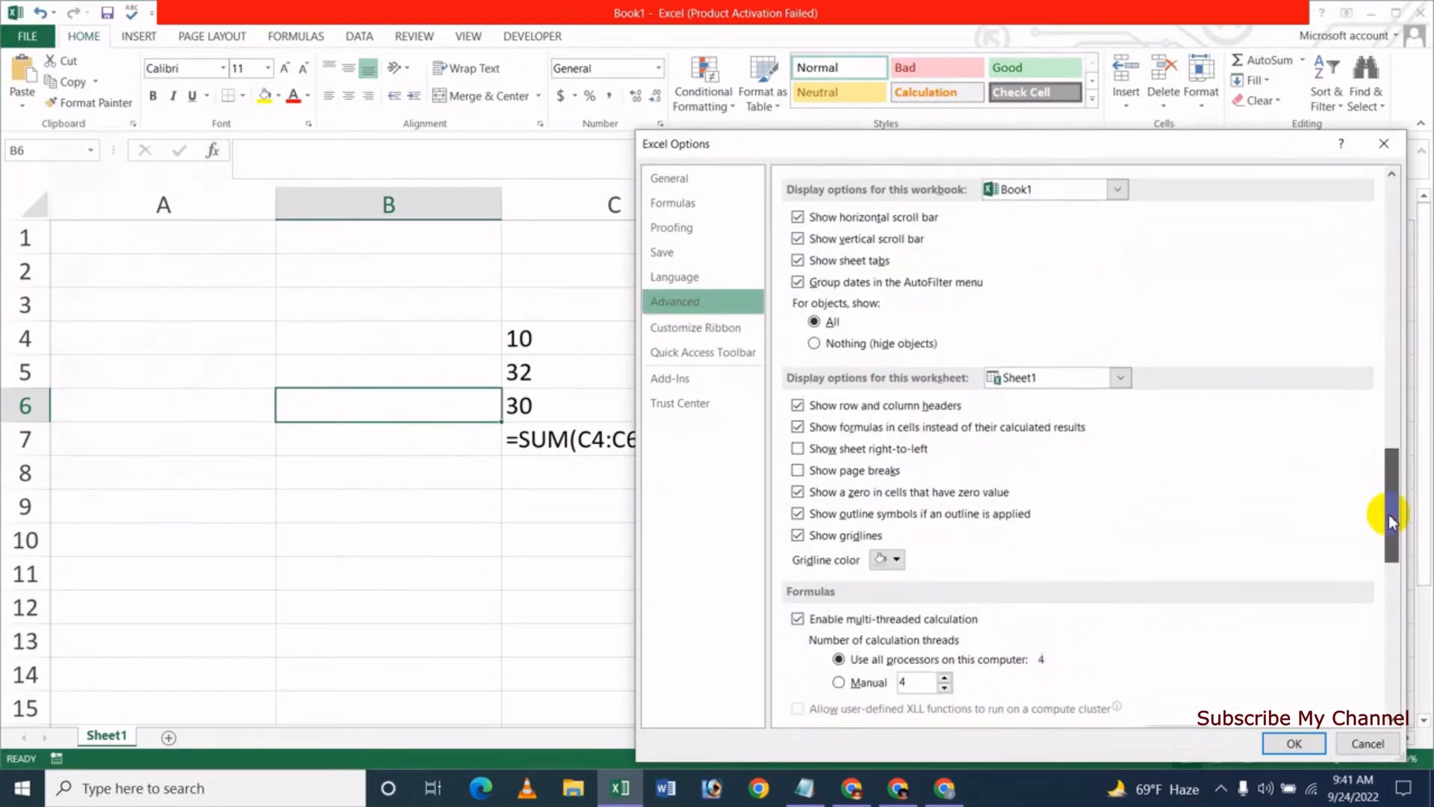
click(798, 424)
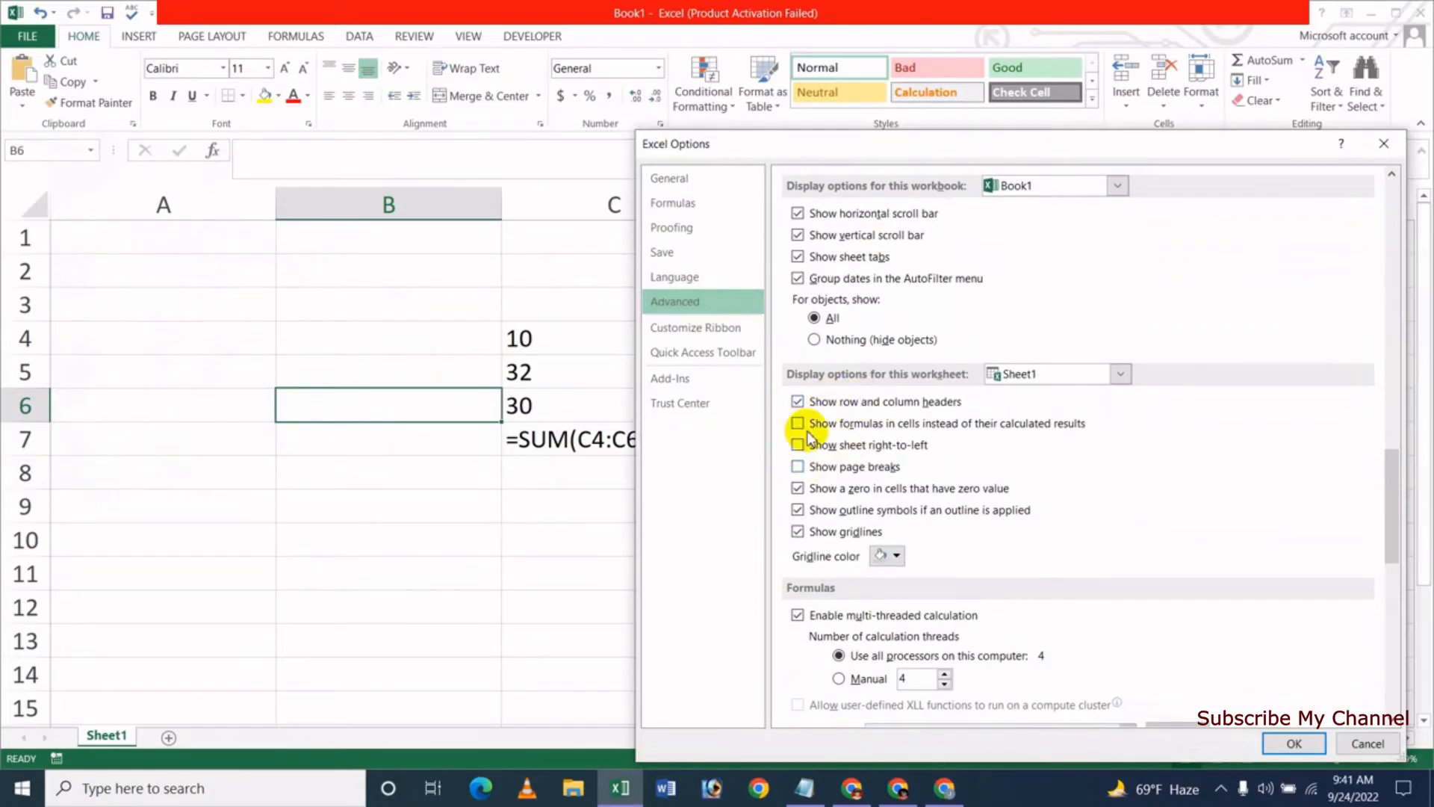
click(1289, 743)
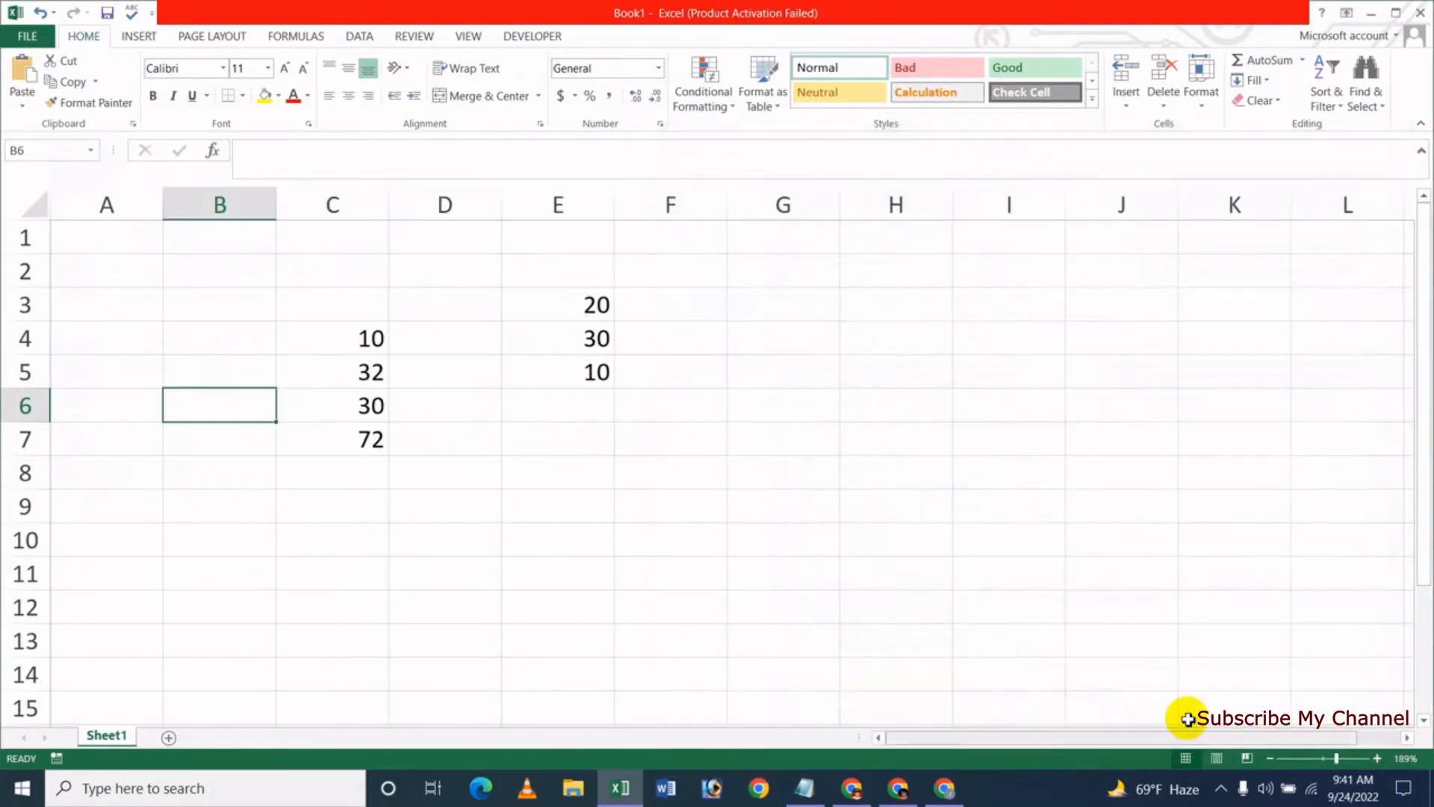
click(364, 439)
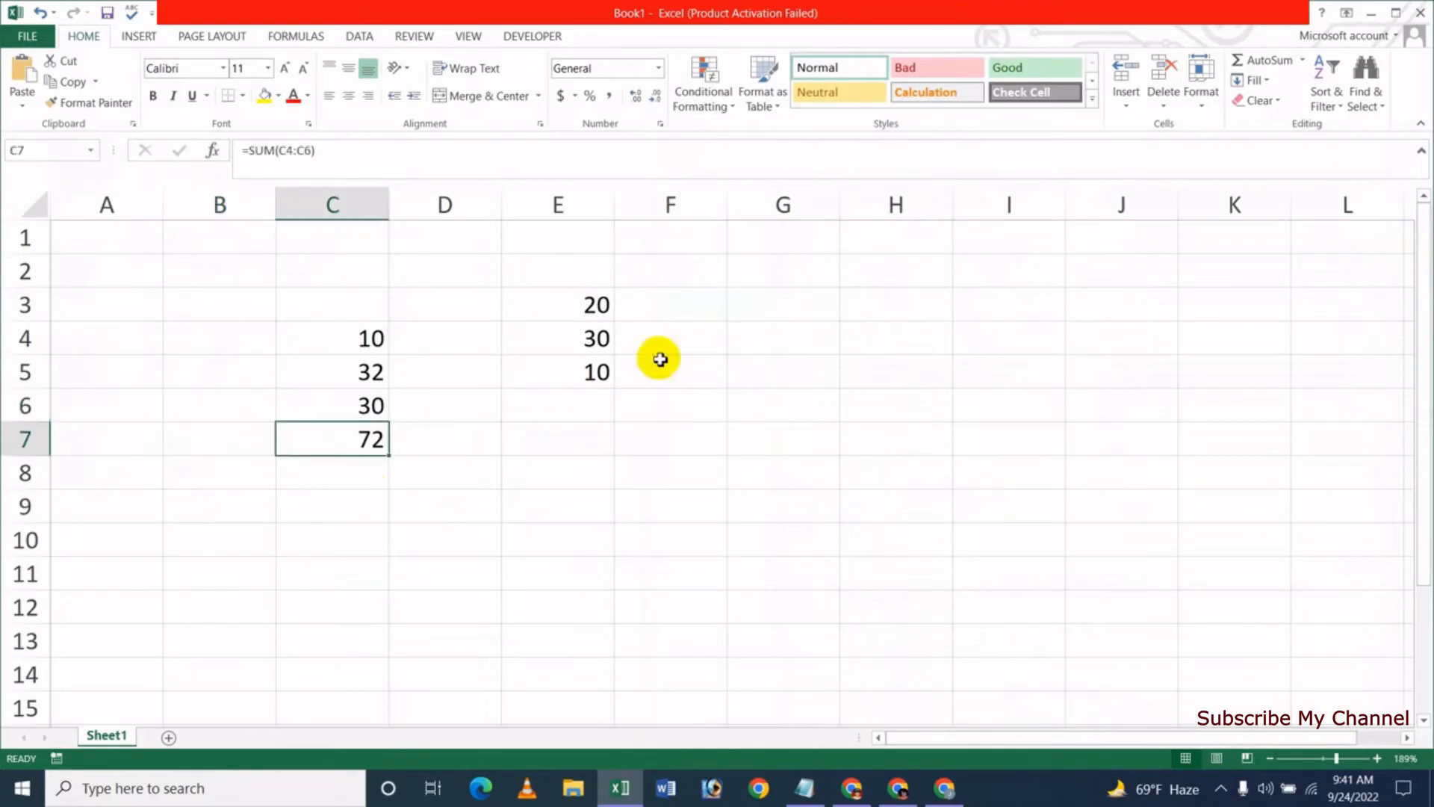
click(355, 504)
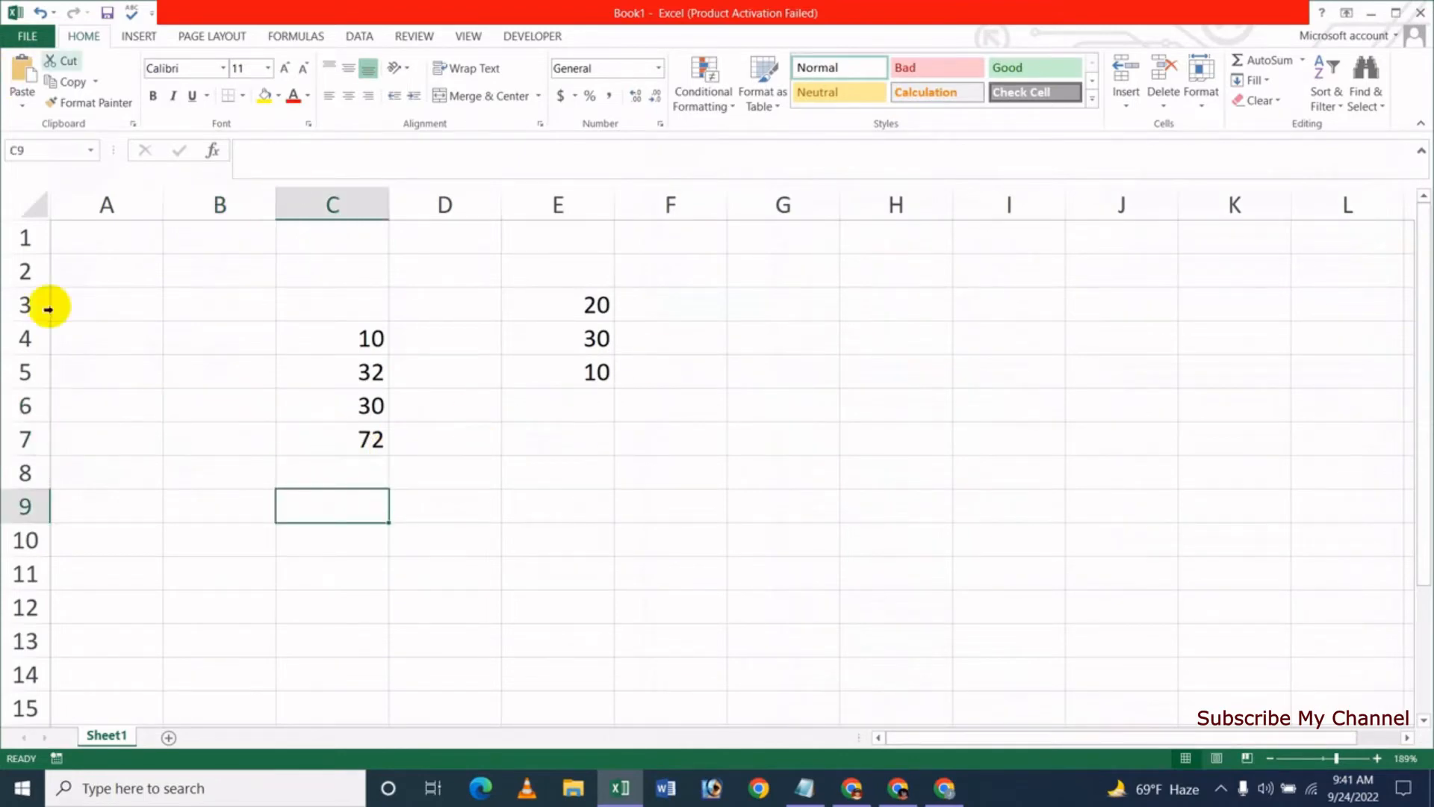
Enable the Show sheet right-to-left display option for Sheet1
click(6, 35)
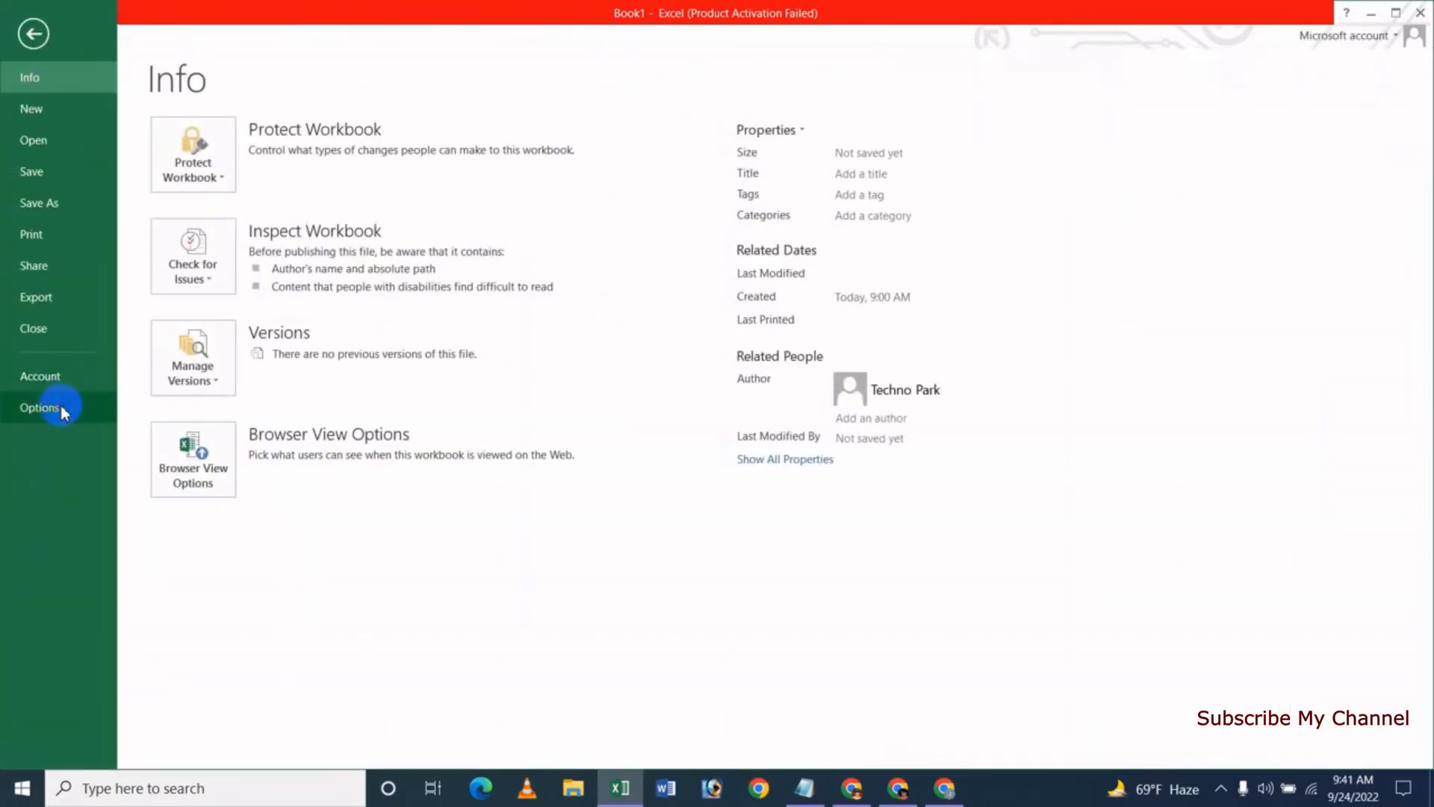
click(34, 406)
click(660, 299)
drag(1392, 268, 1394, 543)
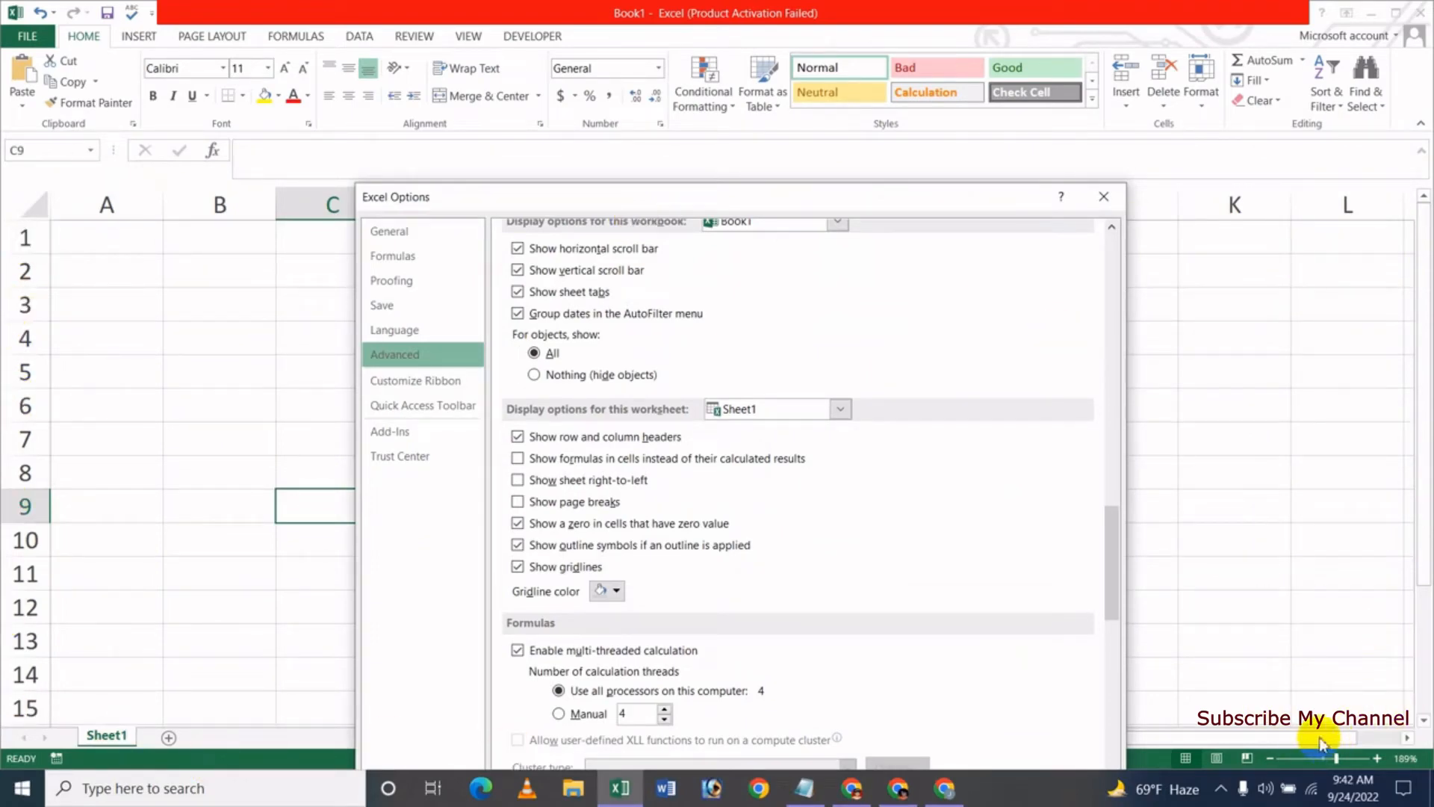
drag(780, 203, 844, 113)
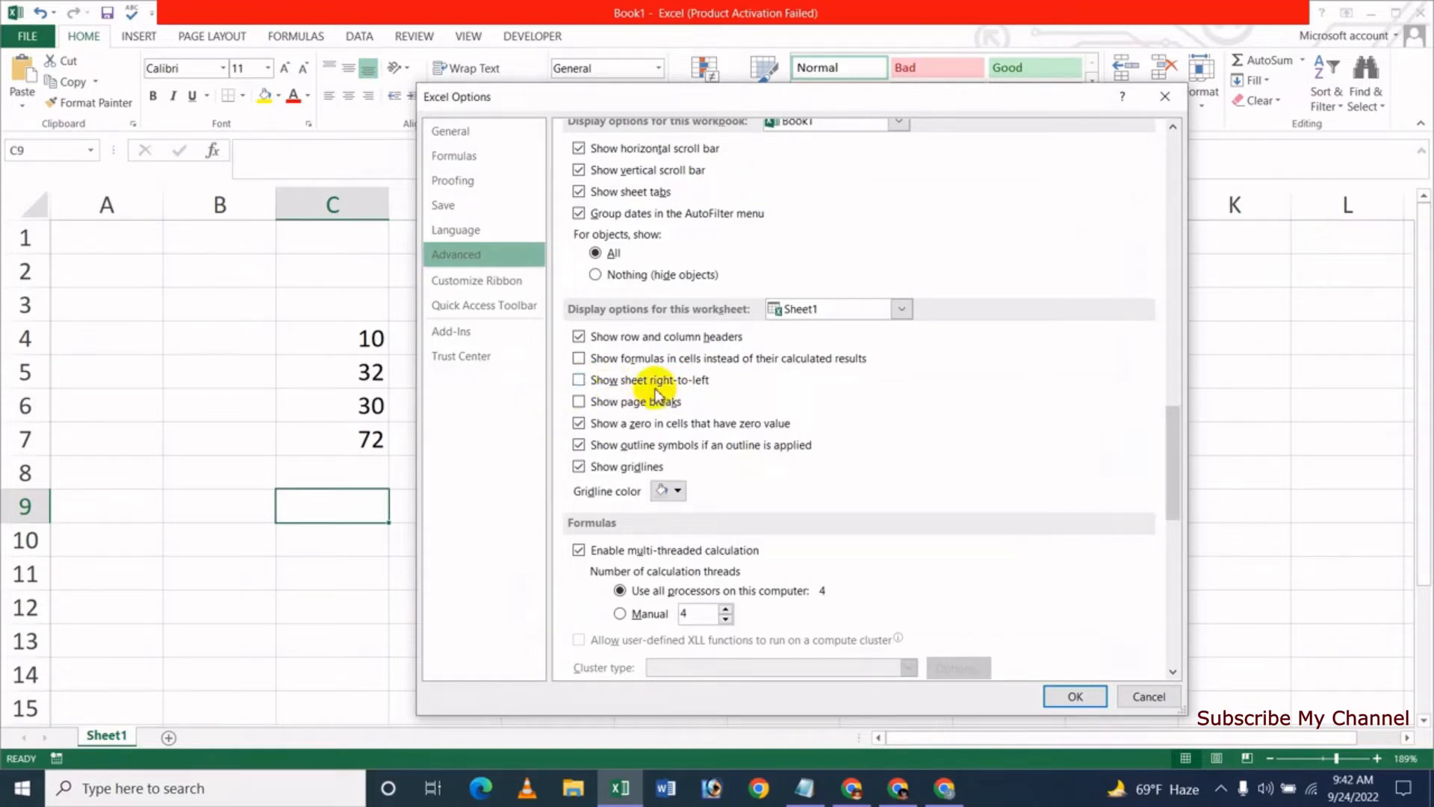
click(580, 382)
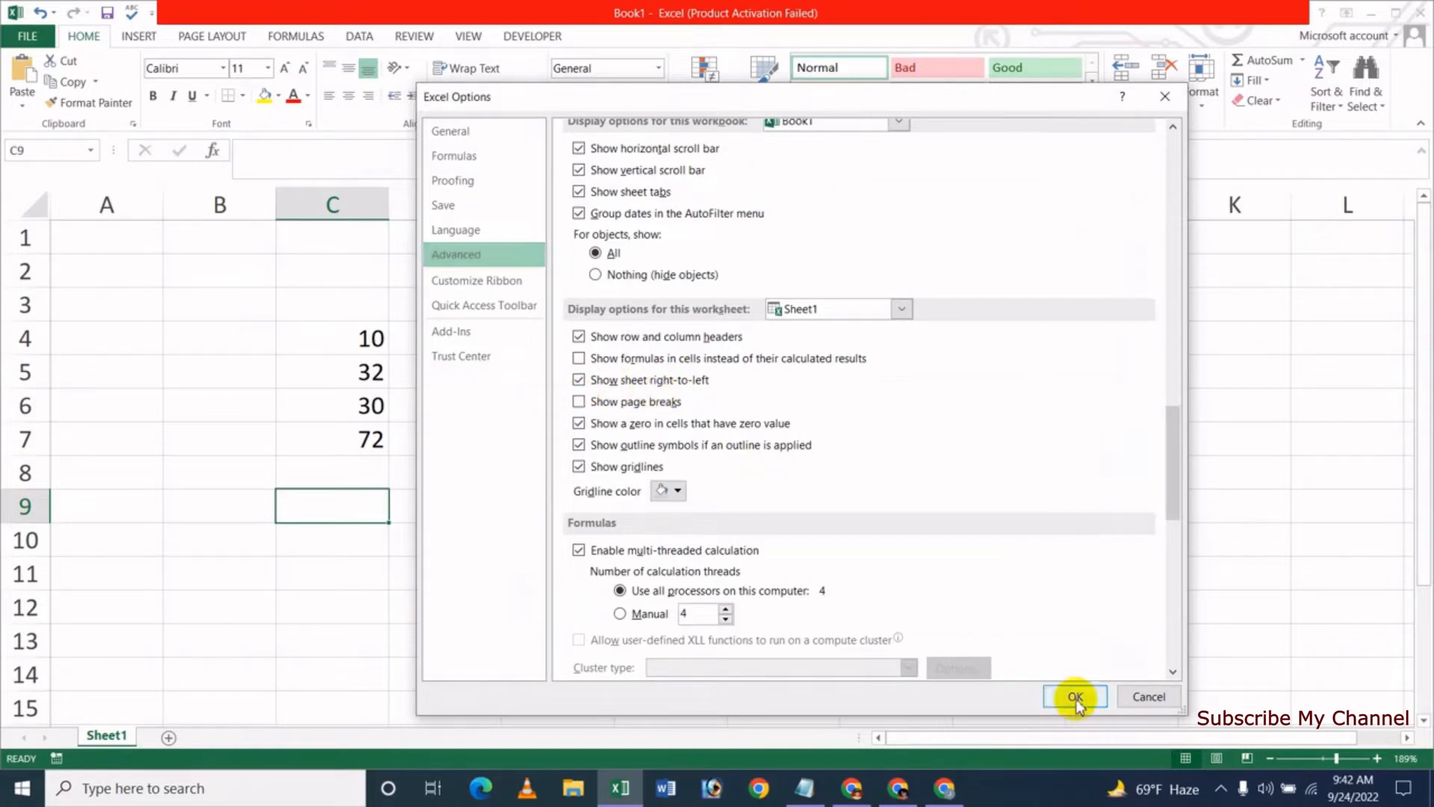
click(1075, 697)
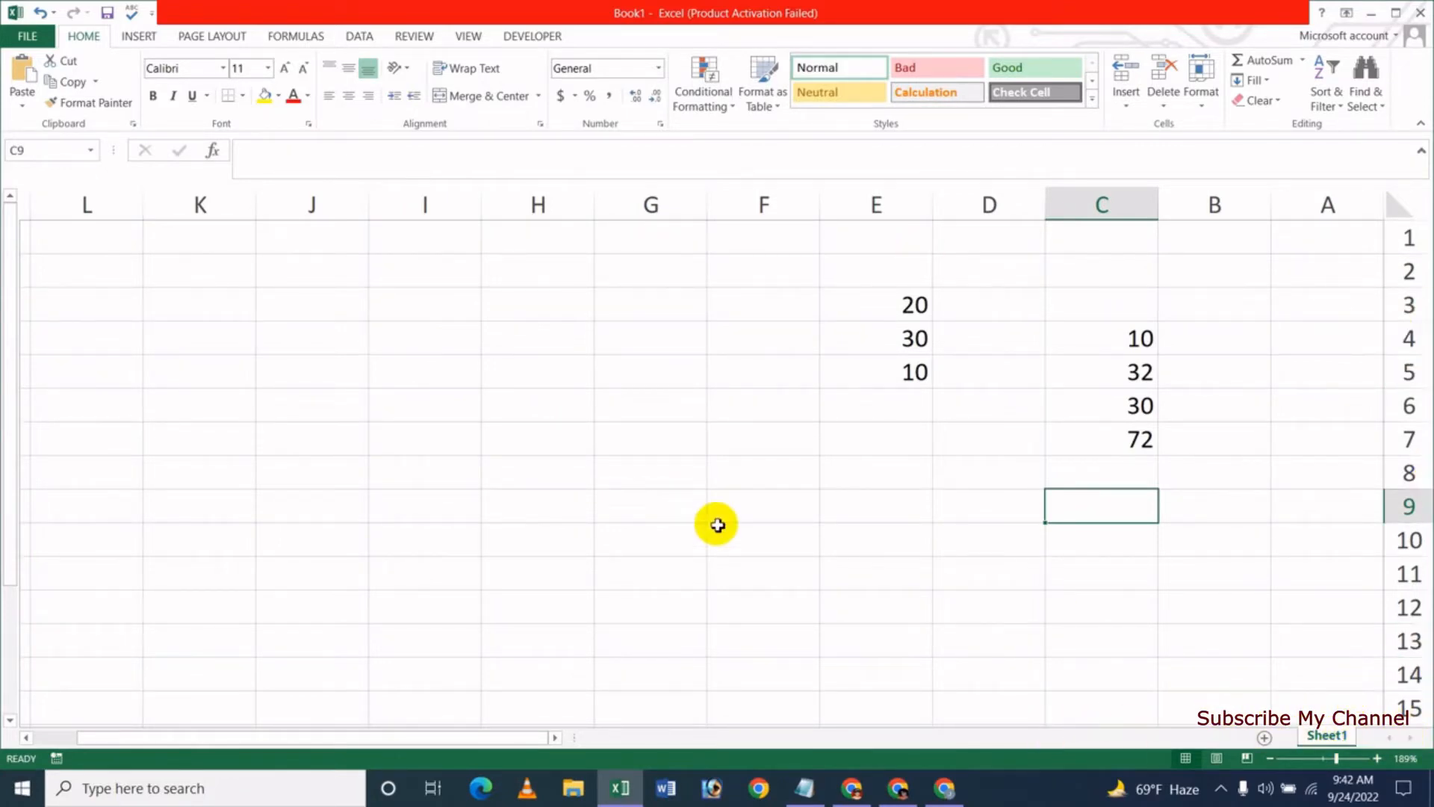
Disable the Show sheet right-to-left display option for Sheet1
click(27, 36)
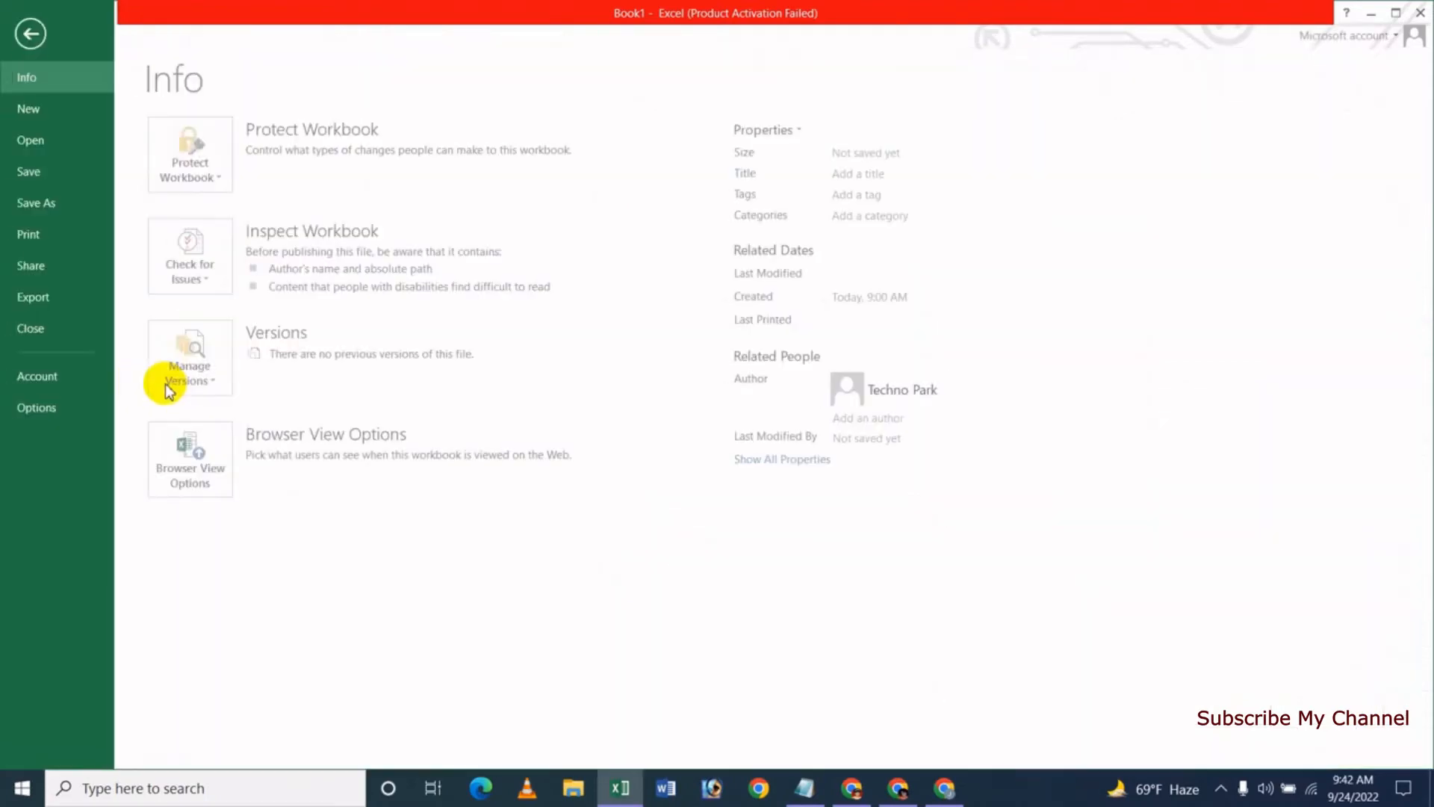
key(Escape)
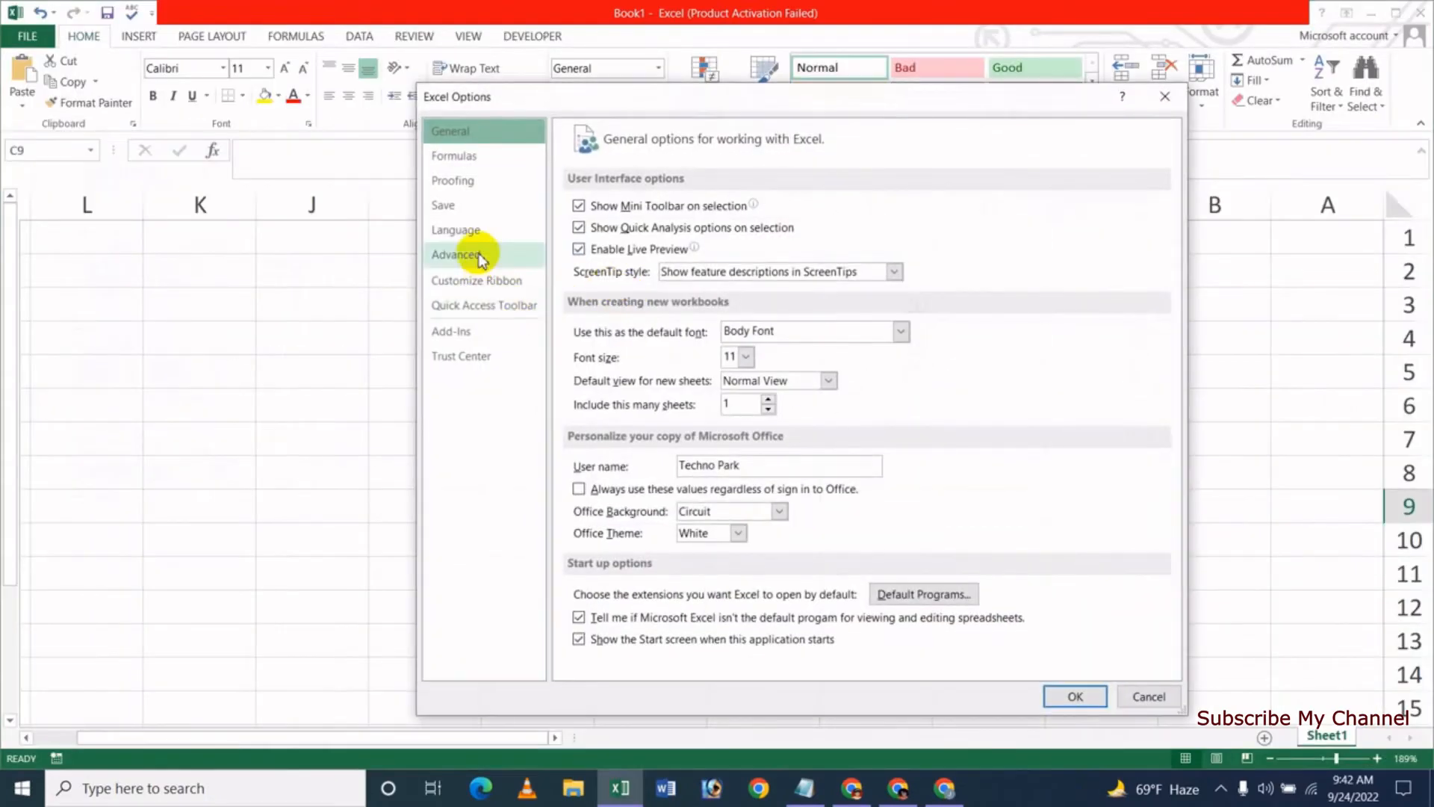
click(467, 254)
drag(1175, 198, 1178, 473)
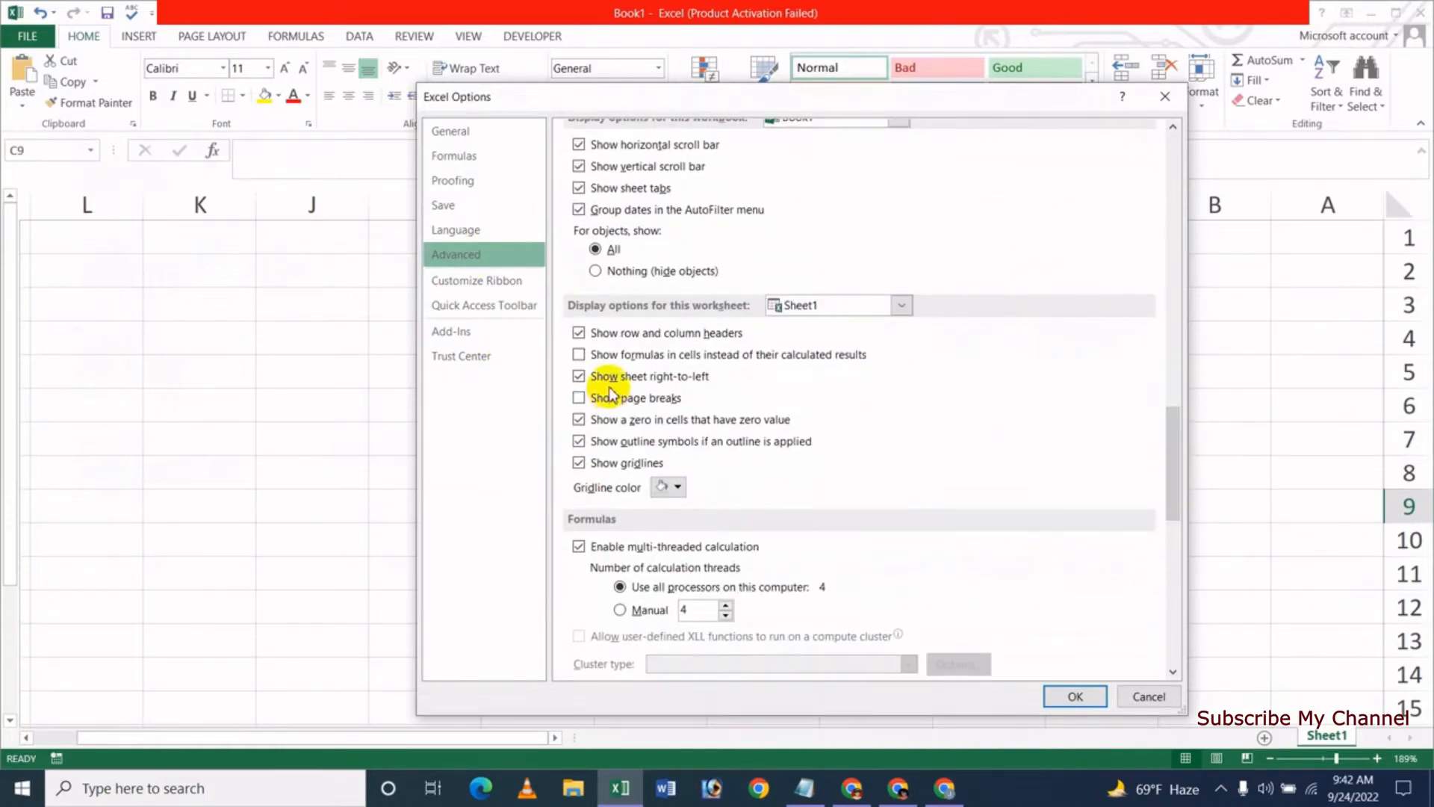
click(585, 378)
click(1068, 698)
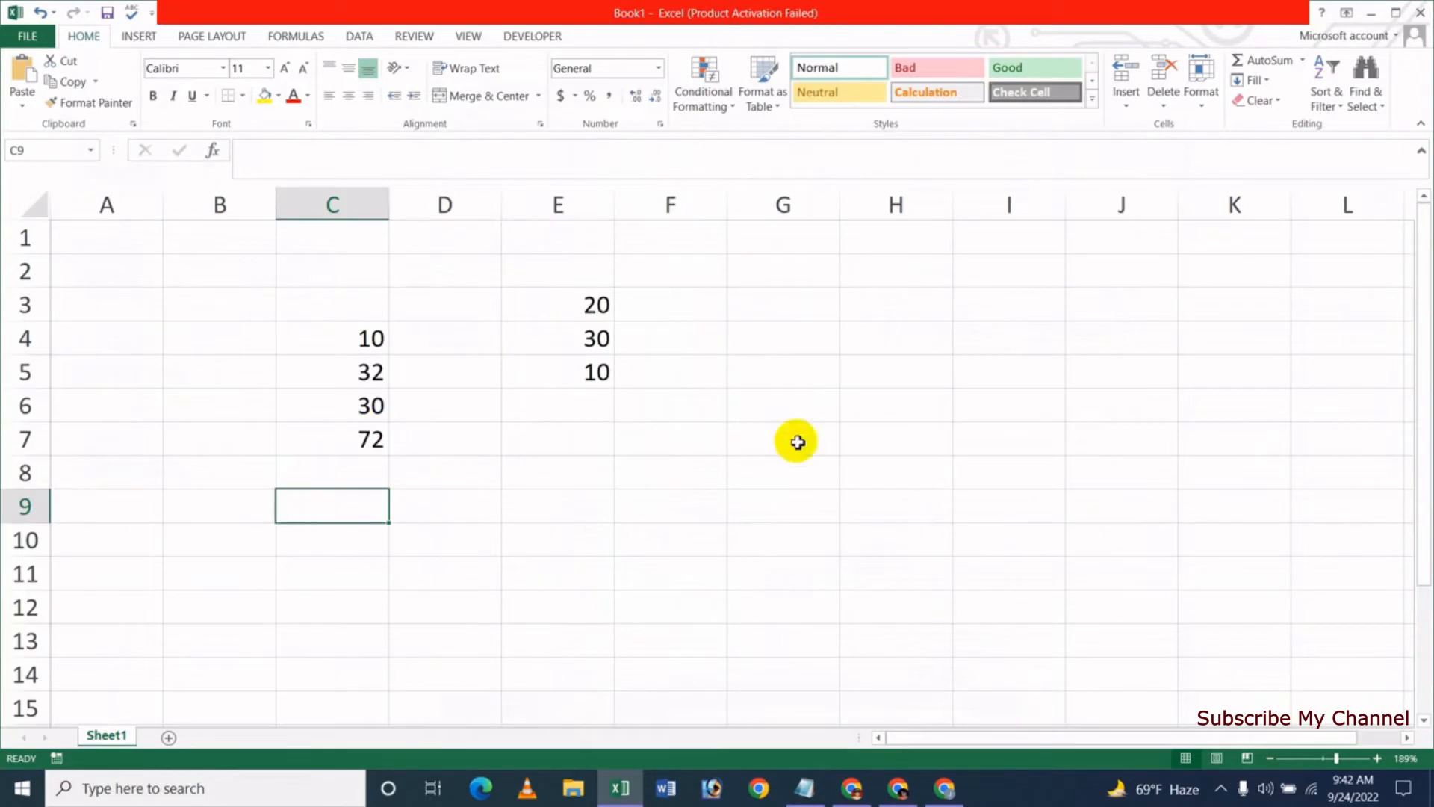
Enable the Show page breaks display option for Sheet1
click(28, 36)
click(66, 403)
click(457, 254)
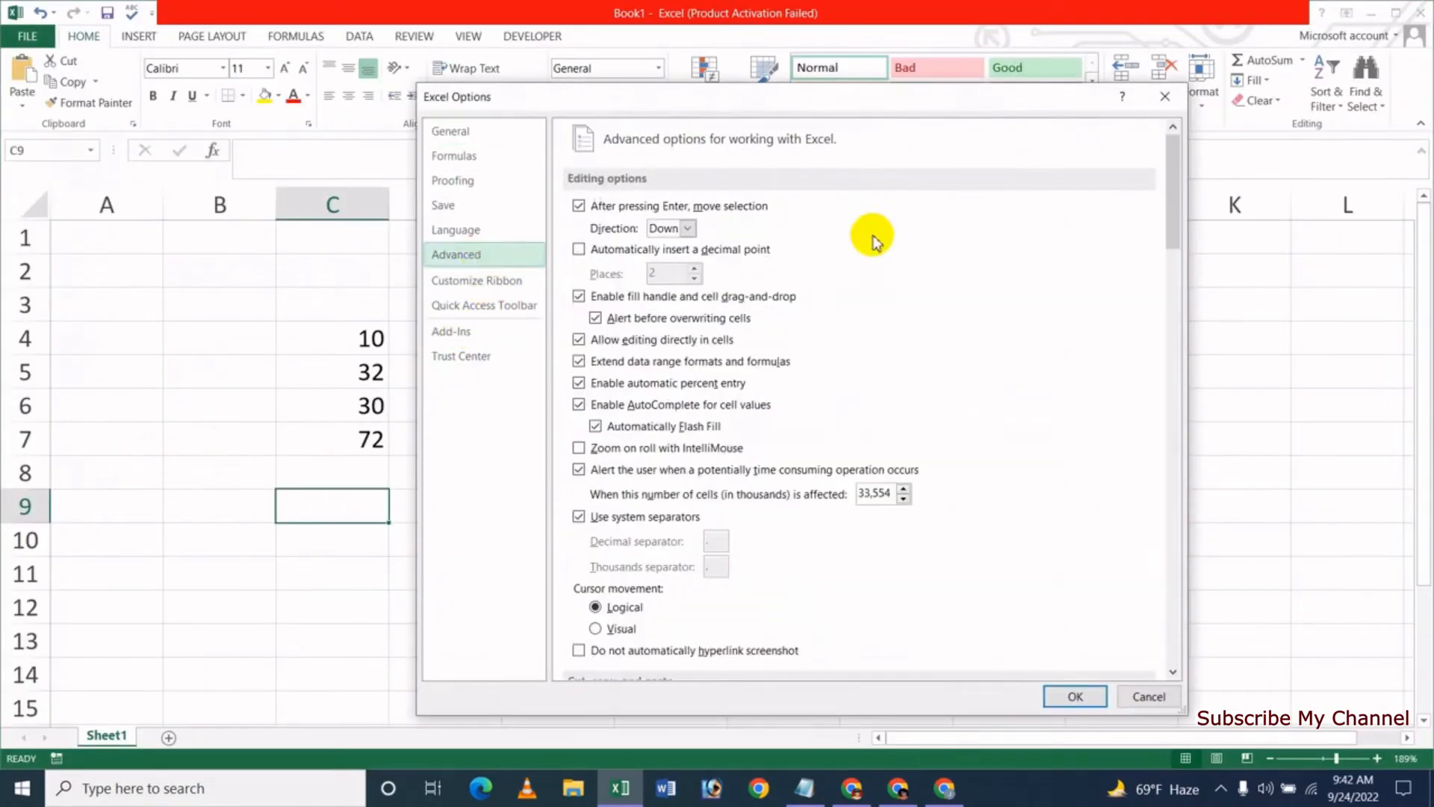
drag(1175, 182, 1174, 463)
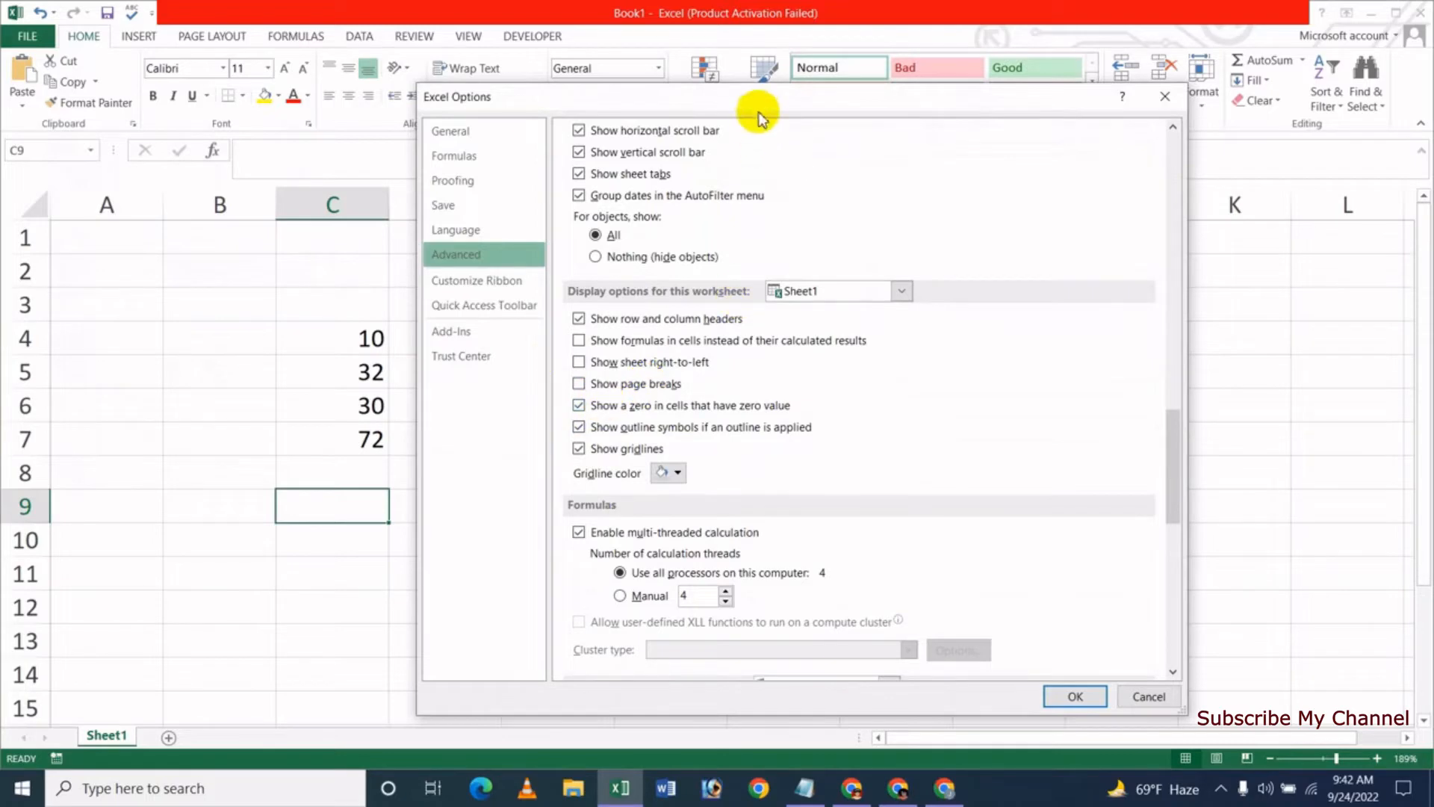
drag(755, 104, 654, 139)
drag(621, 210, 855, 551)
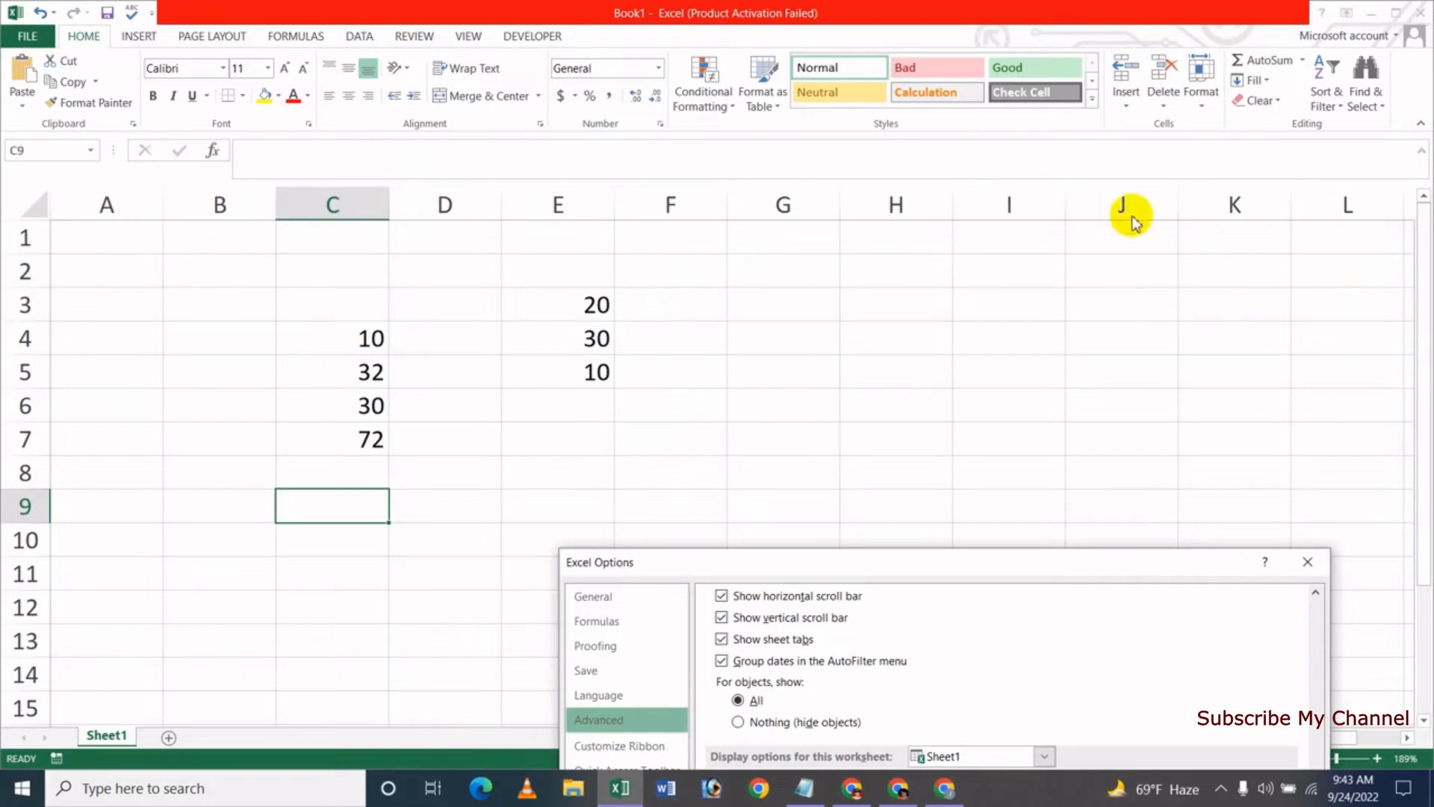
drag(954, 571, 824, 139)
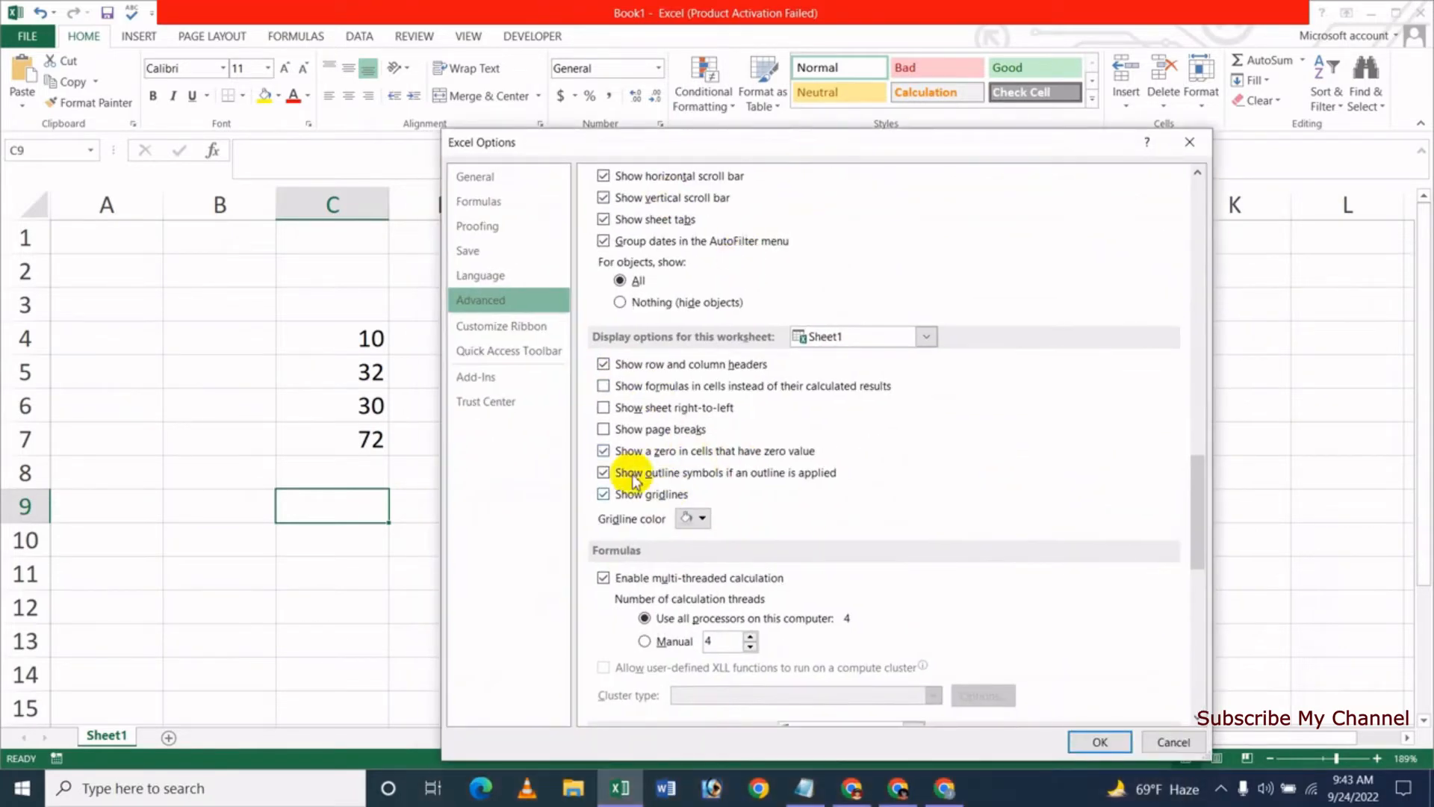
click(604, 430)
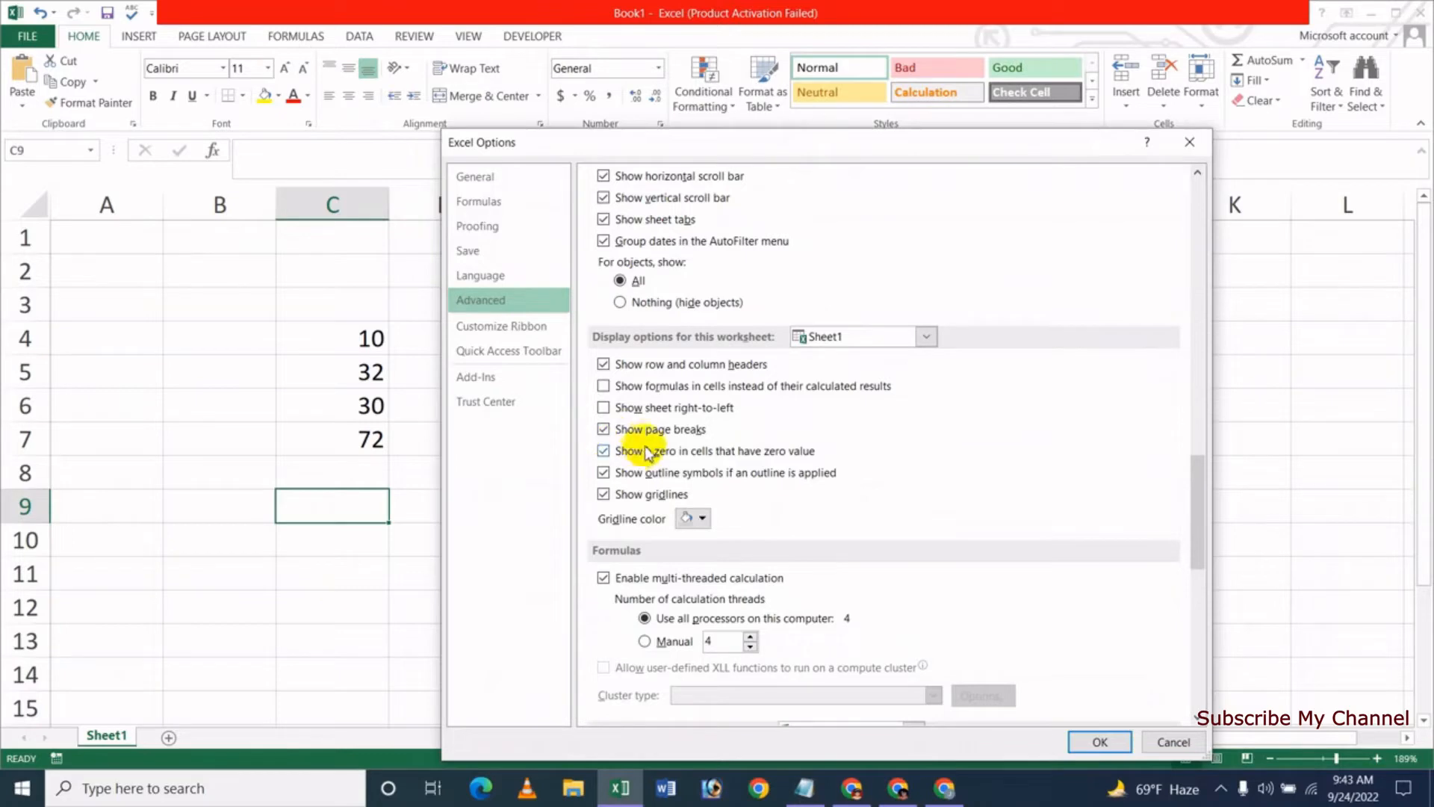
click(1110, 739)
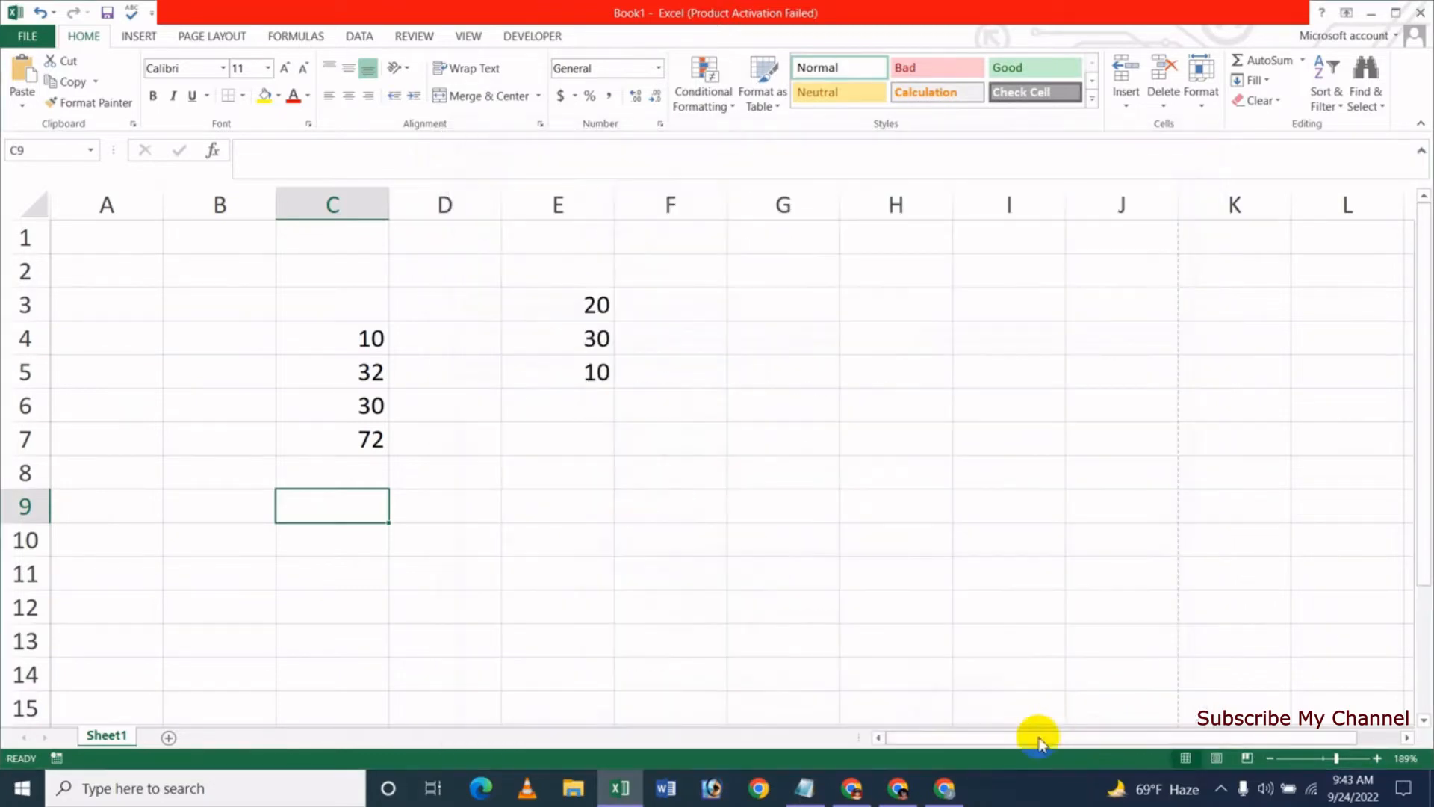
Zoom the worksheet to 100% and examine where the page break lines fall across its columns and rows
scroll(680, 437, down, 1)
scroll(680, 437, up, 1)
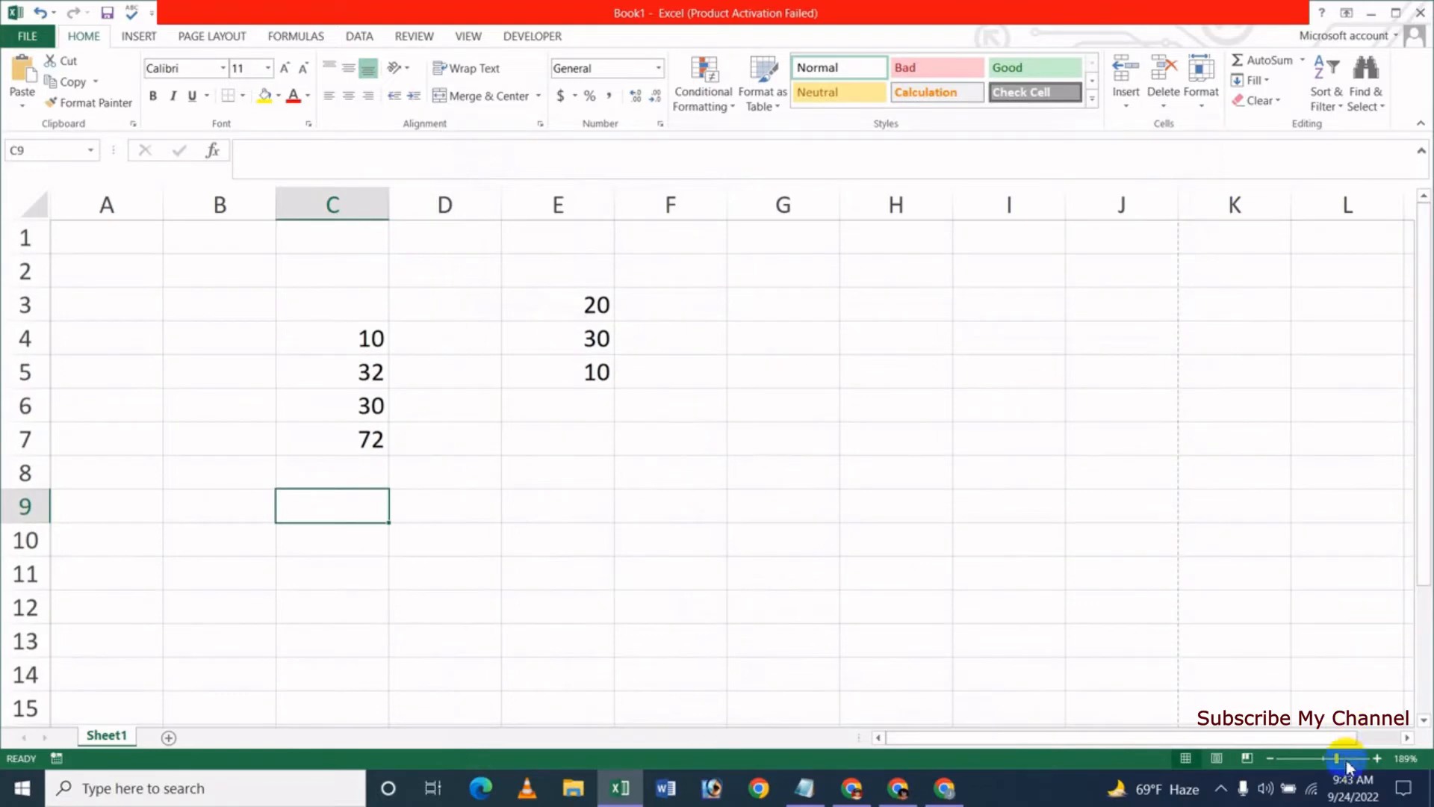
drag(1336, 761, 1323, 762)
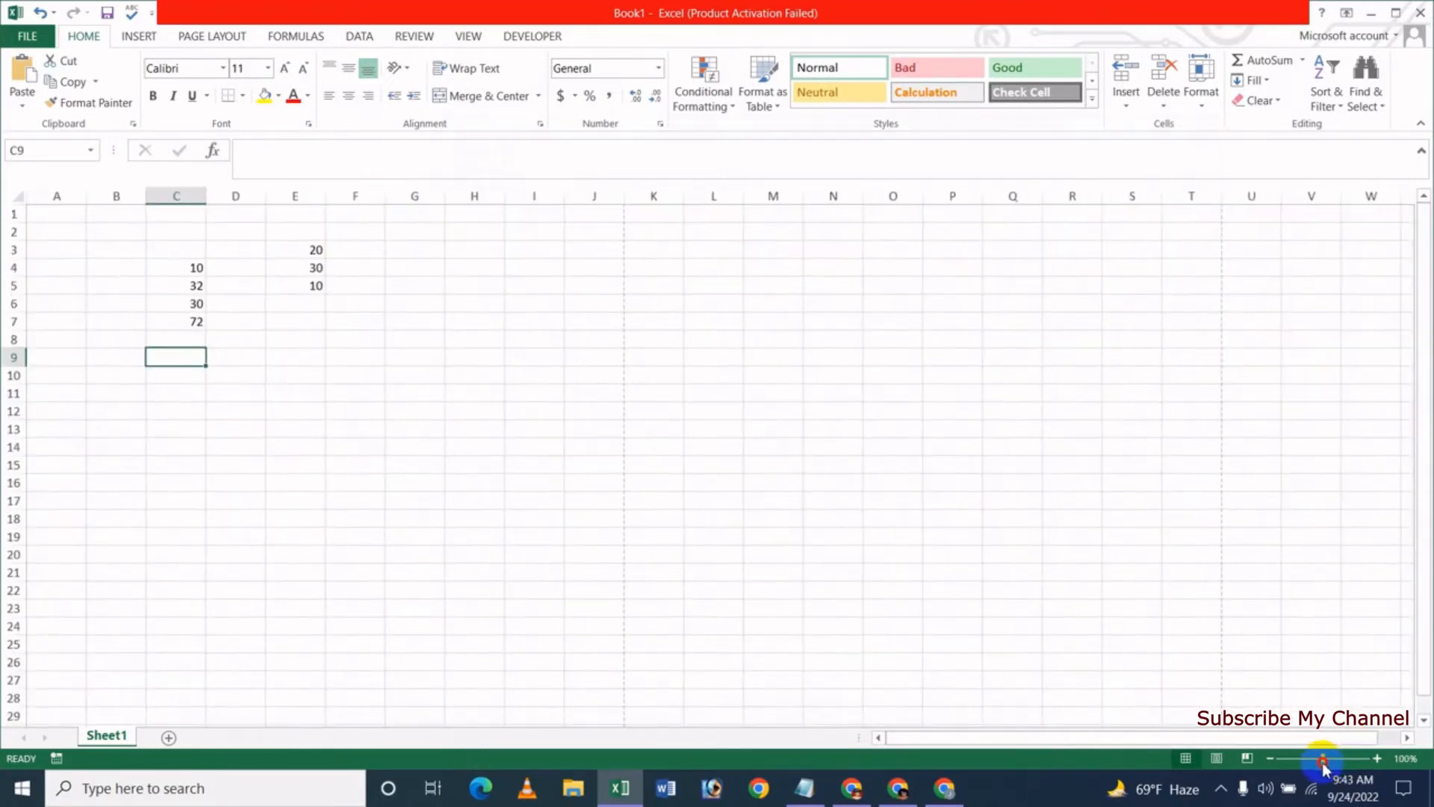
click(344, 324)
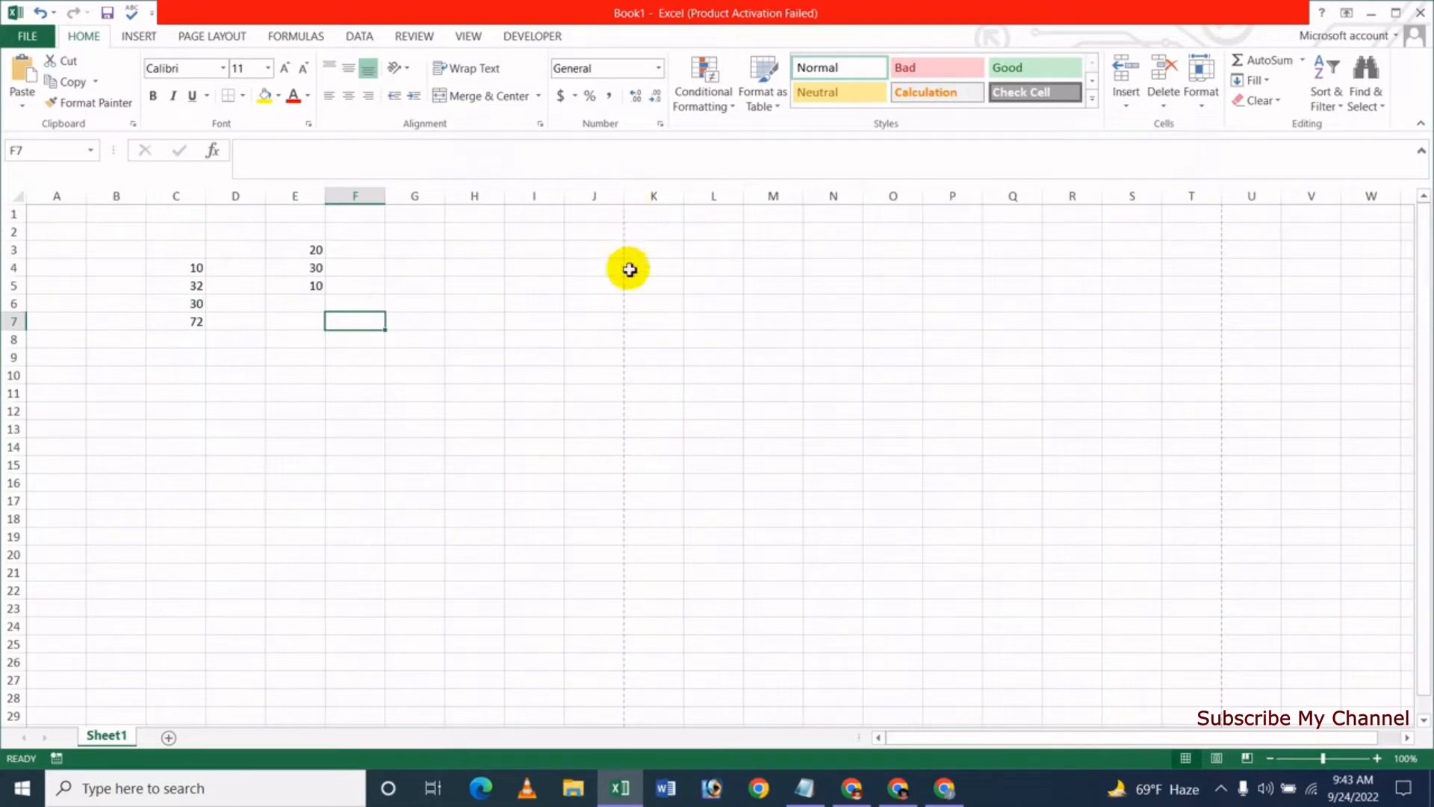
scroll(147, 531, down, 3)
scroll(151, 537, down, 1)
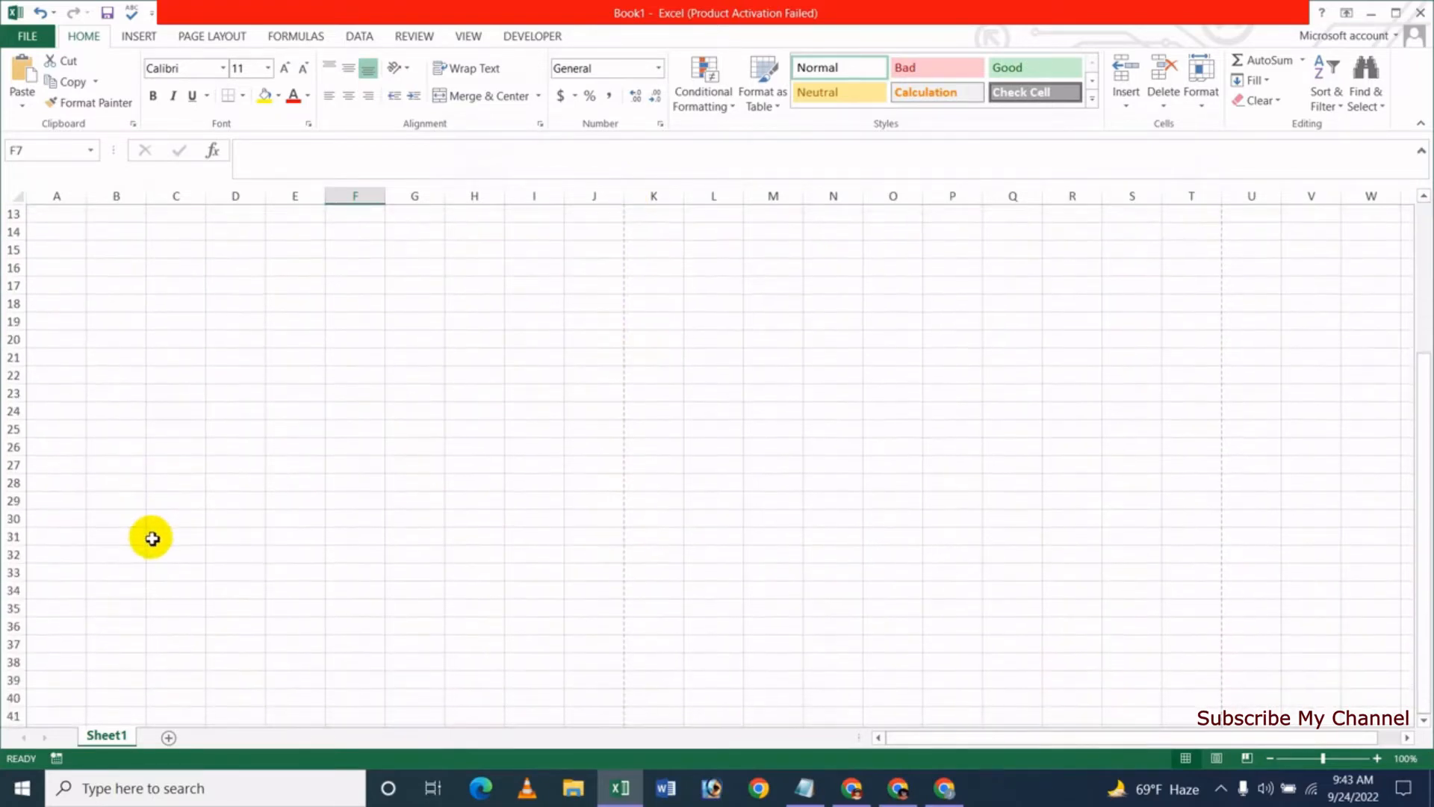
scroll(224, 486, down, 1)
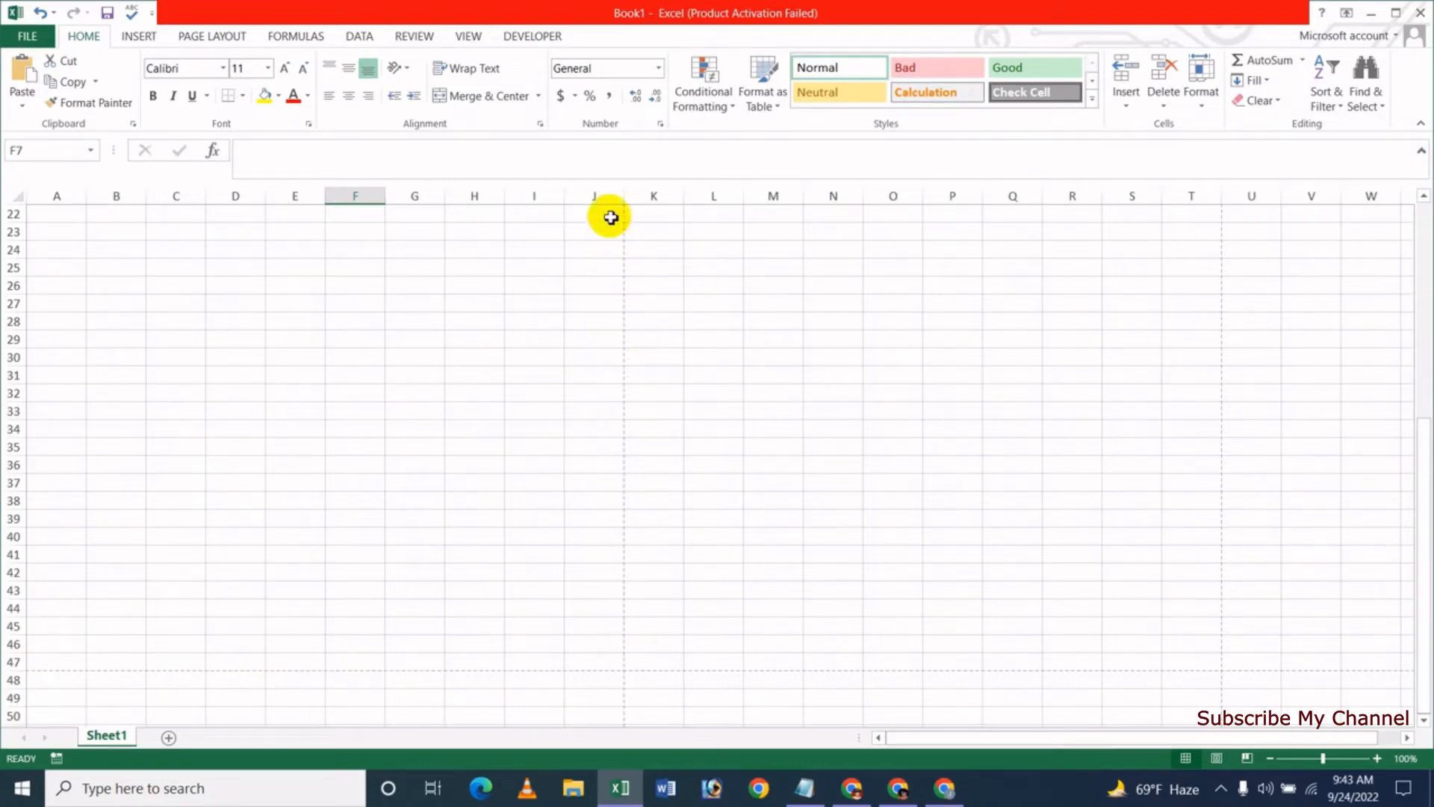
scroll(612, 637, down, 1)
scroll(613, 637, up, 1)
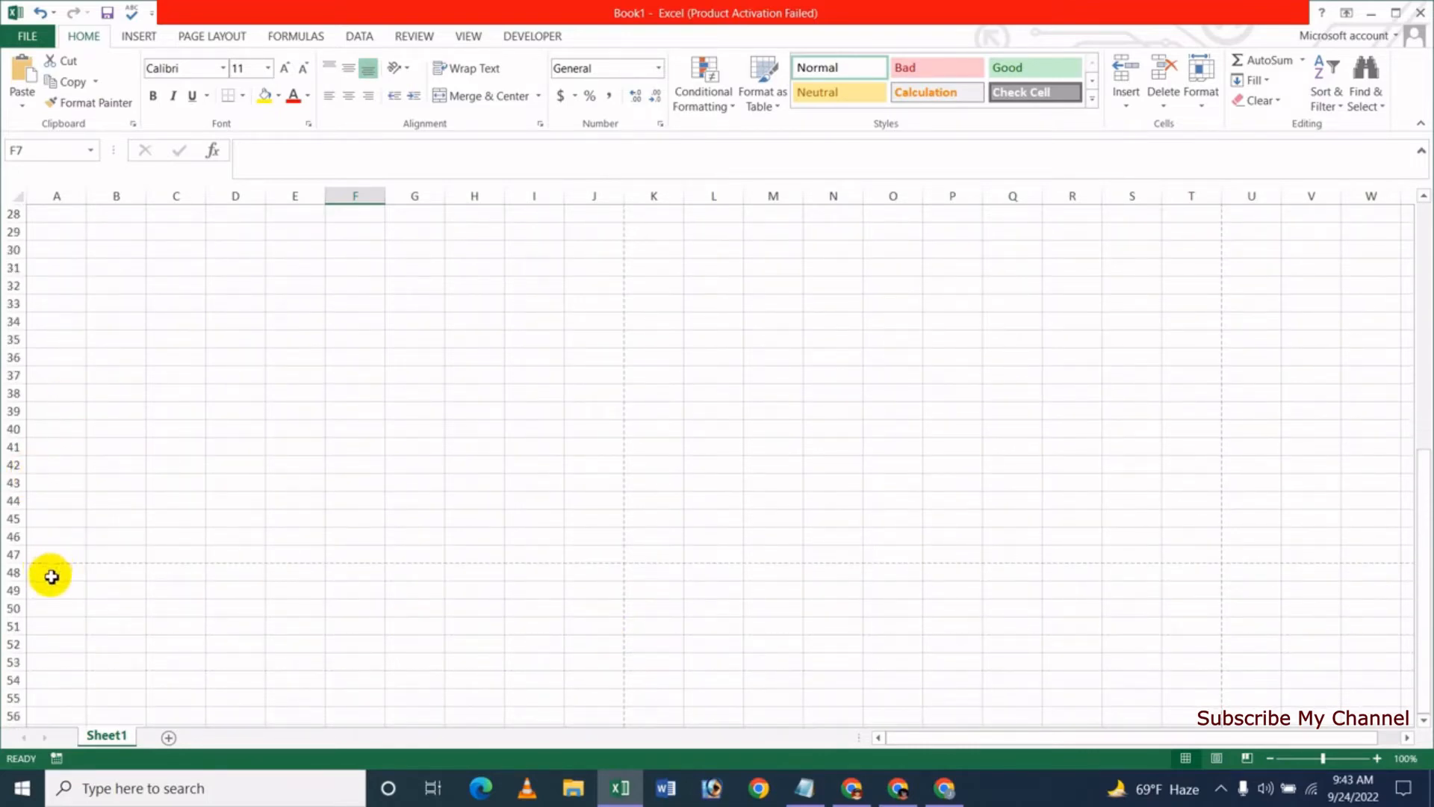
click(51, 572)
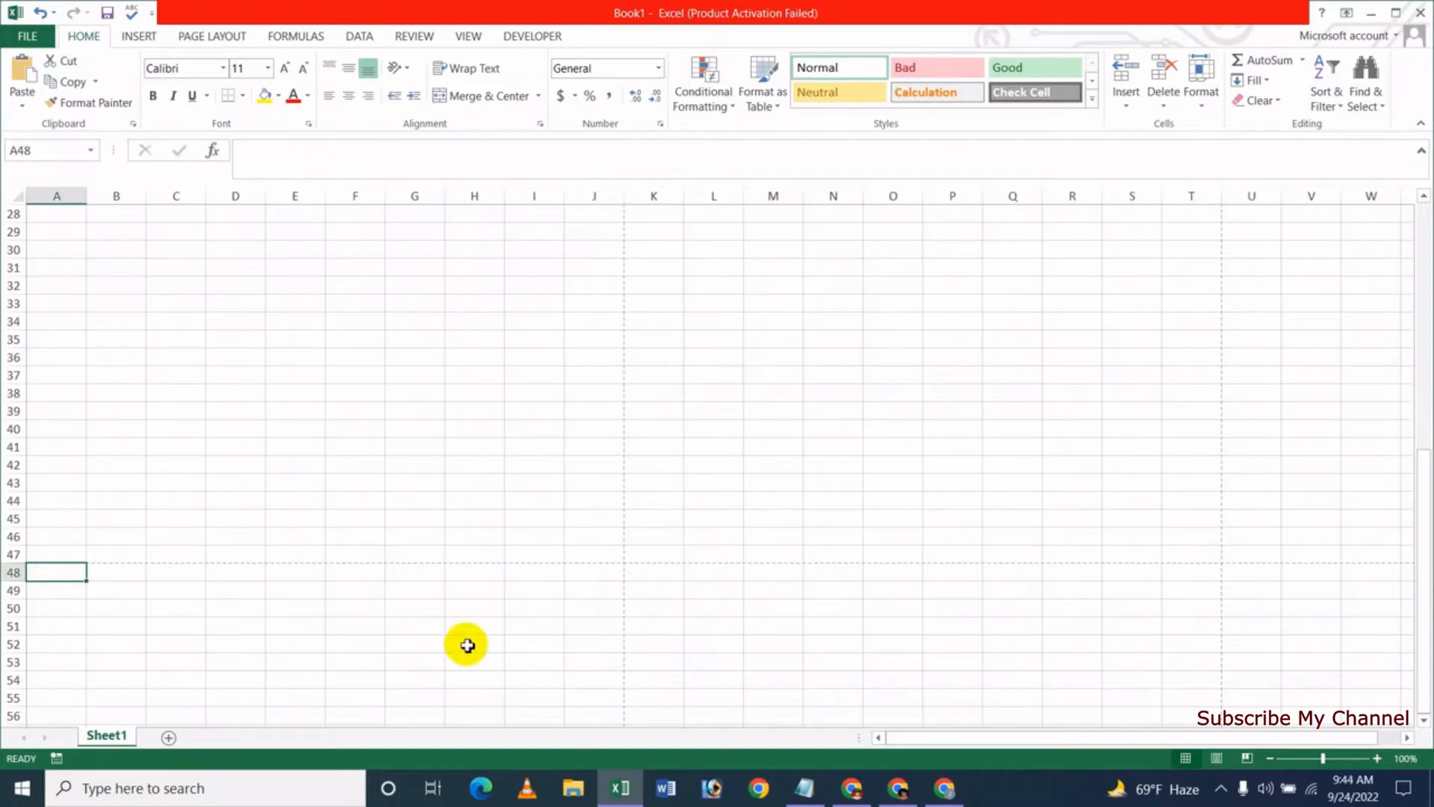
scroll(473, 515, up, 9)
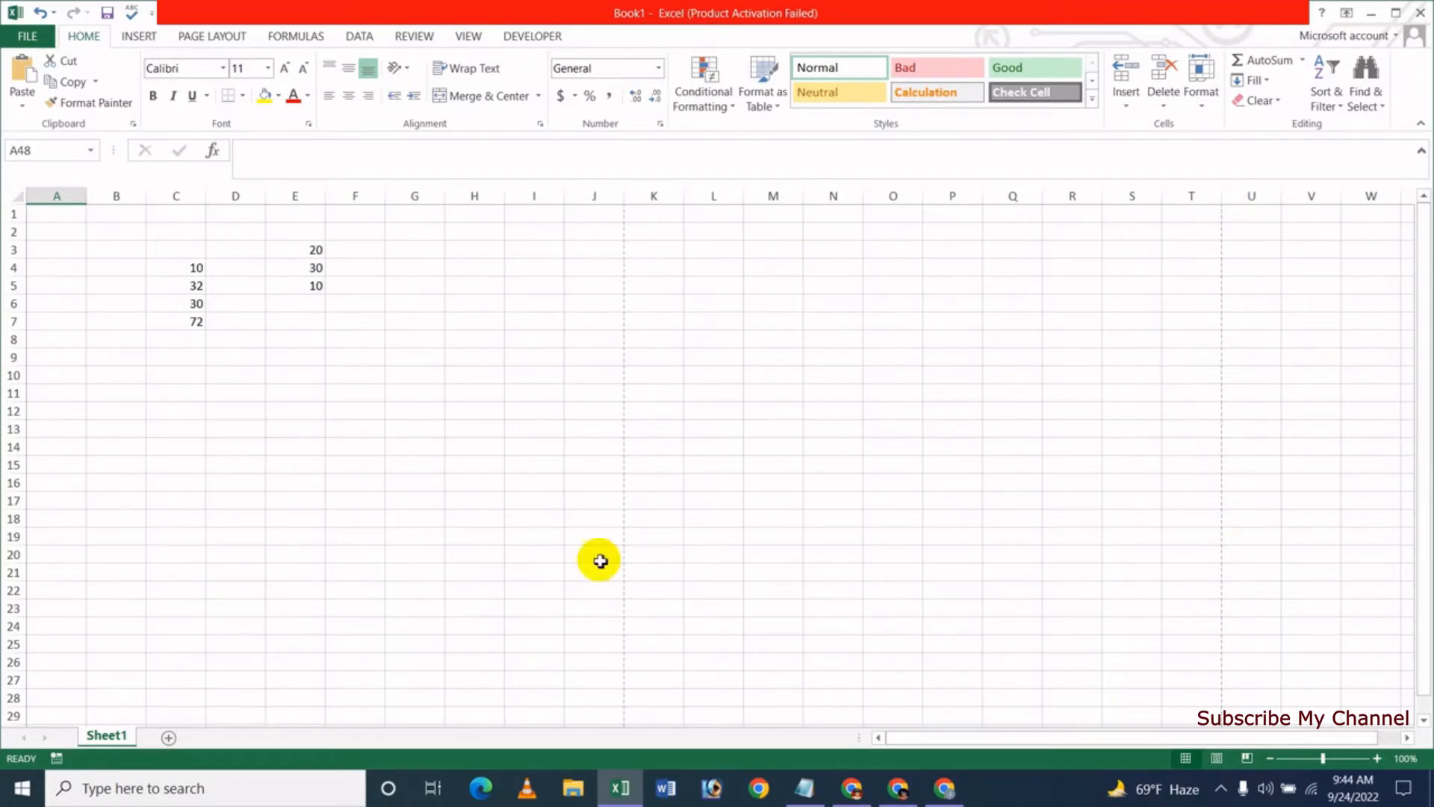
Switch the worksheet to Page Layout view and look through the first page down to its last row
click(345, 340)
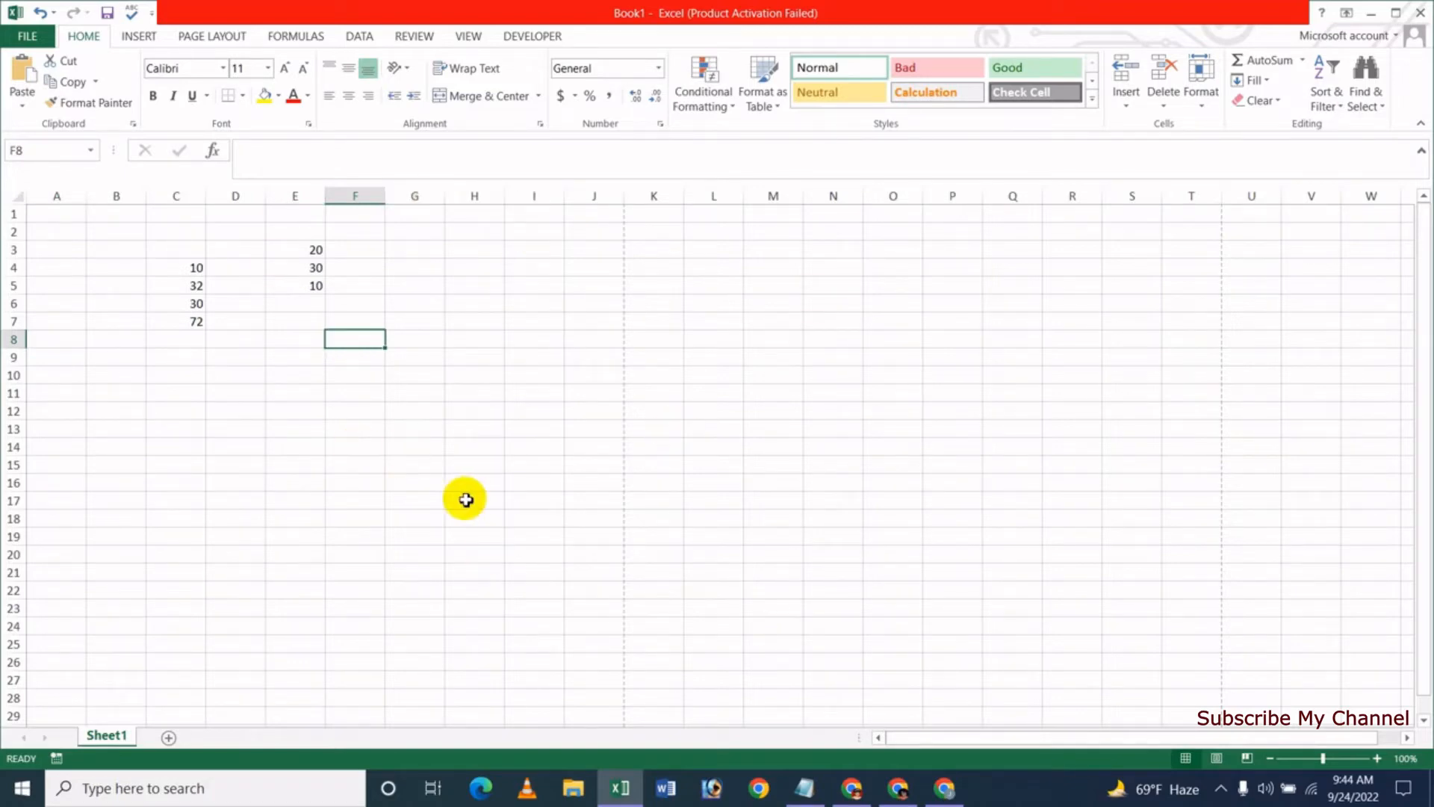
click(319, 444)
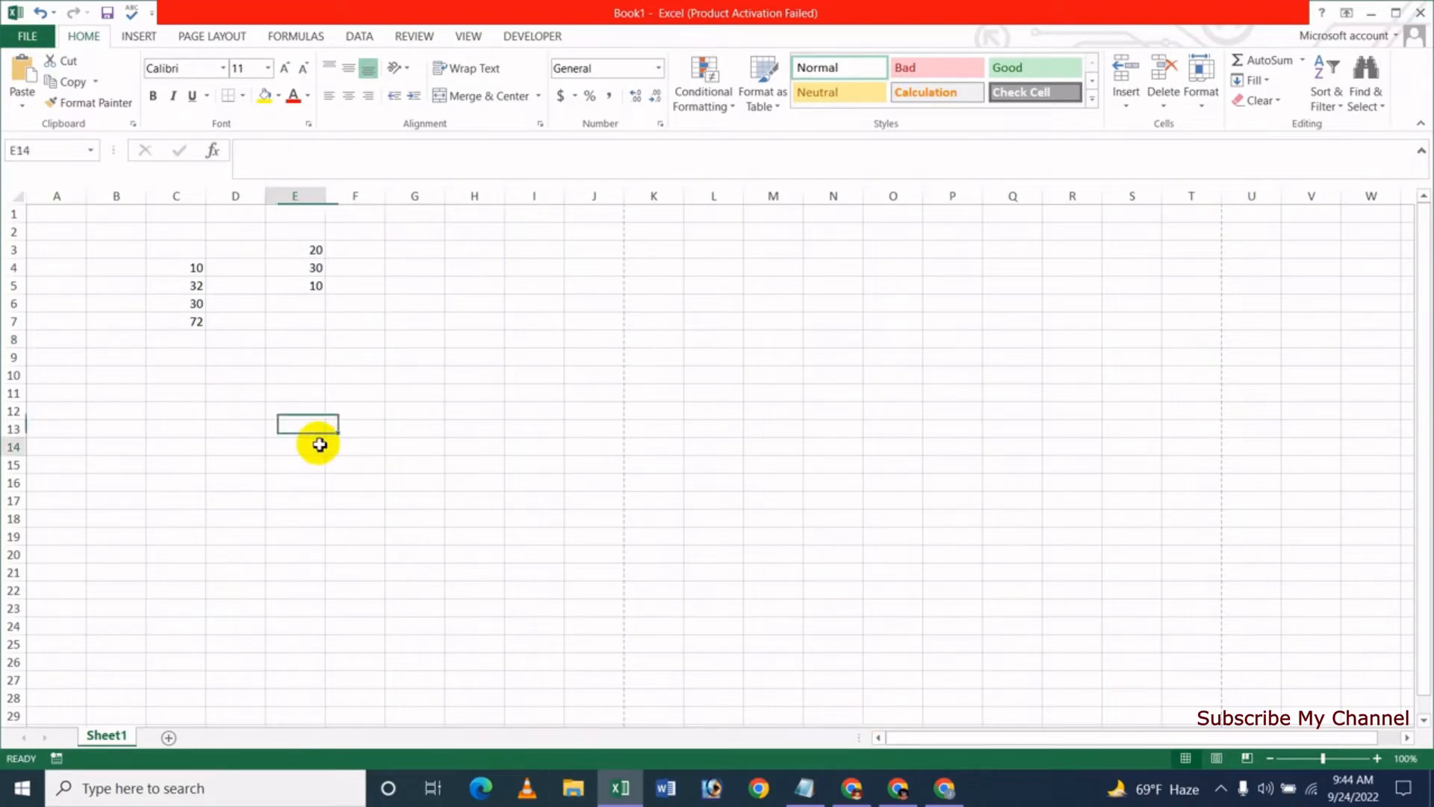
click(469, 37)
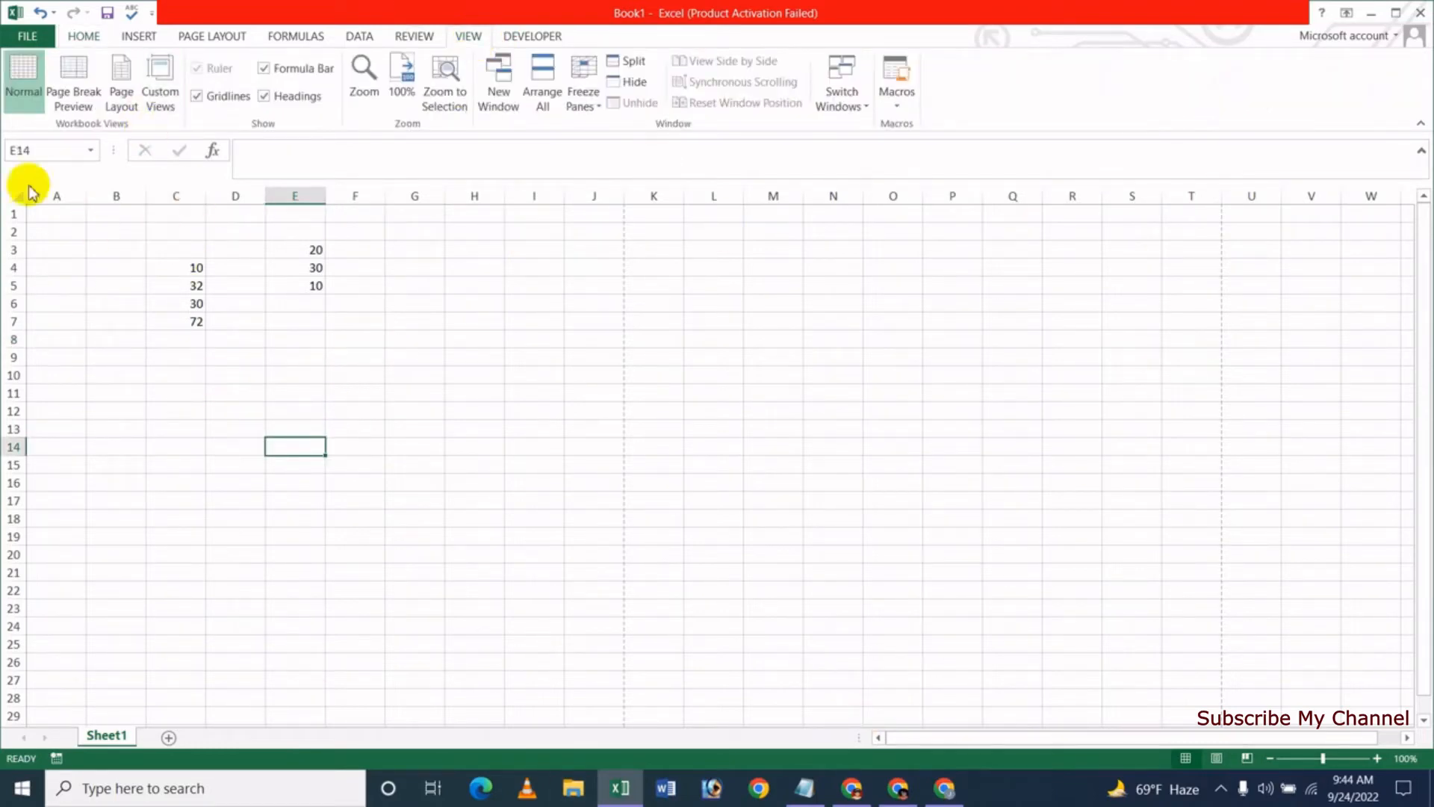
click(121, 95)
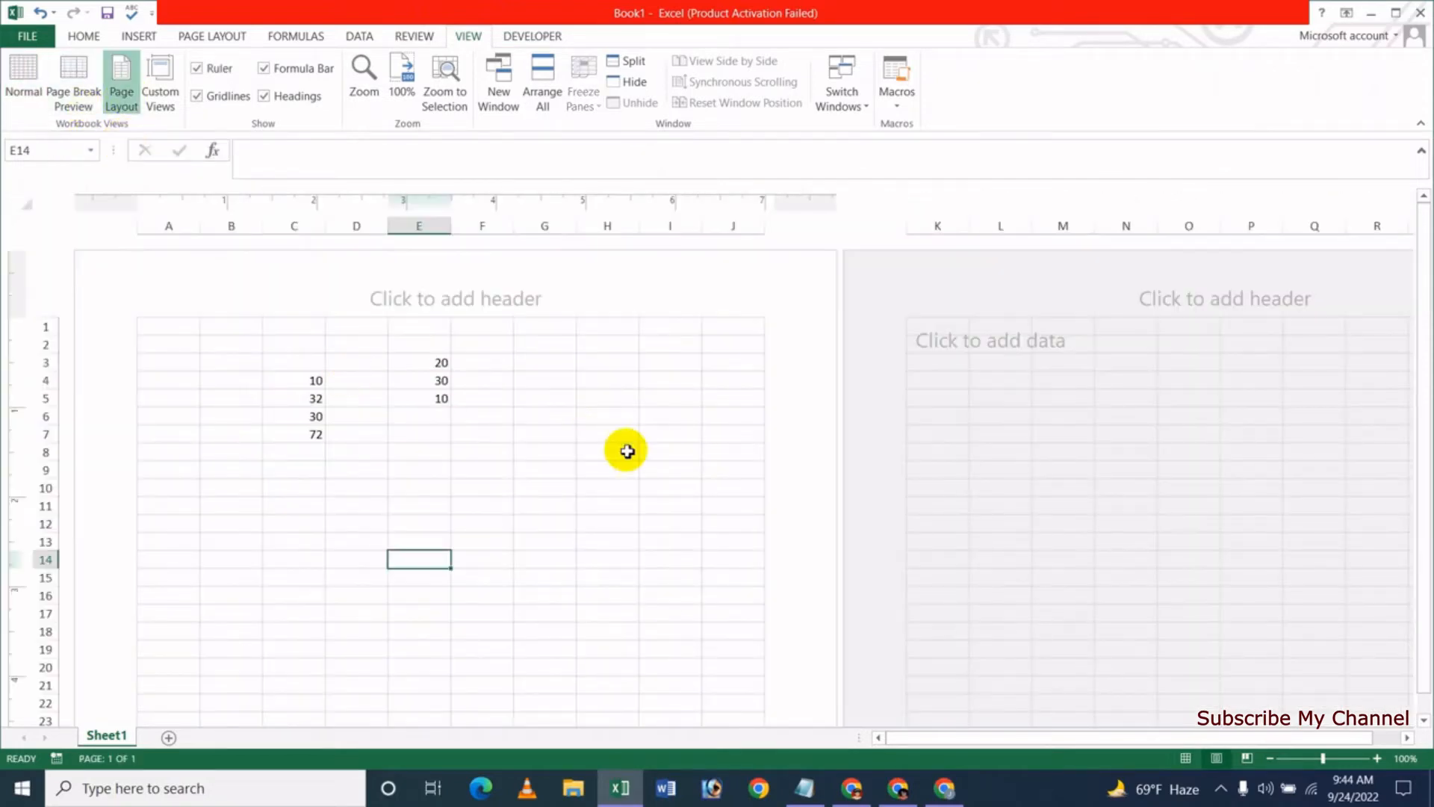
scroll(528, 436, down, 9)
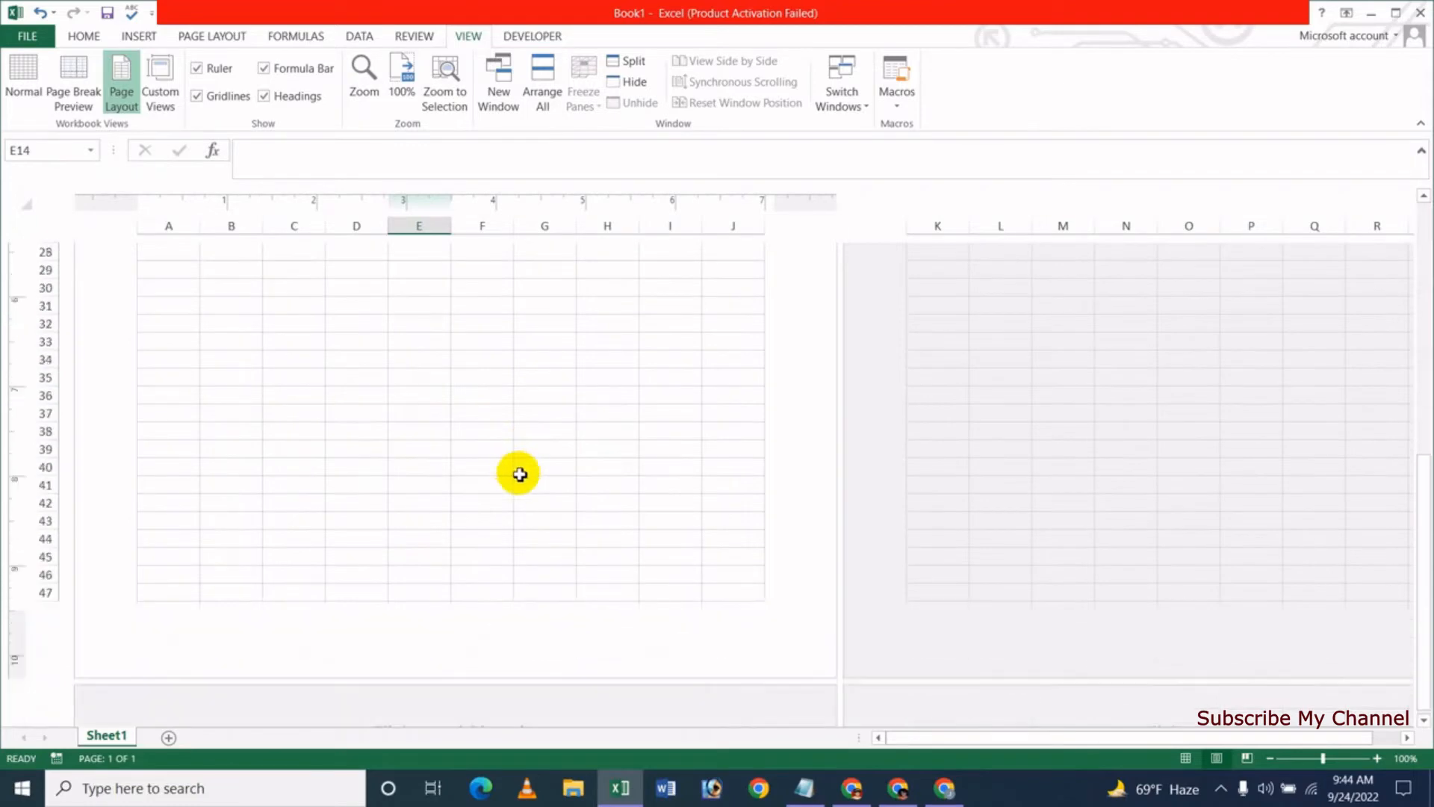
scroll(515, 493, up, 9)
View the worksheet in Page Break Preview, and return to Page Layout view for comparison
click(84, 91)
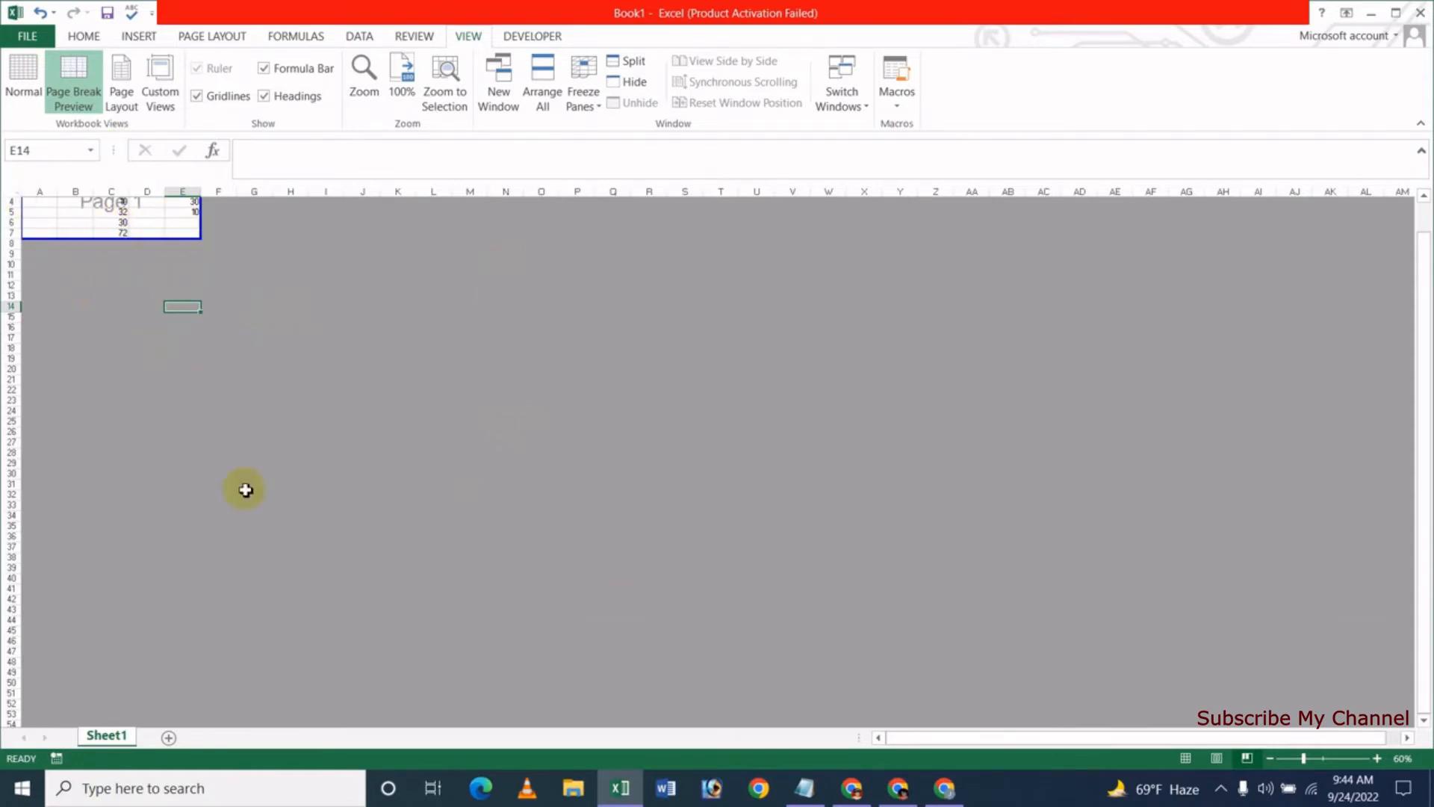
click(125, 93)
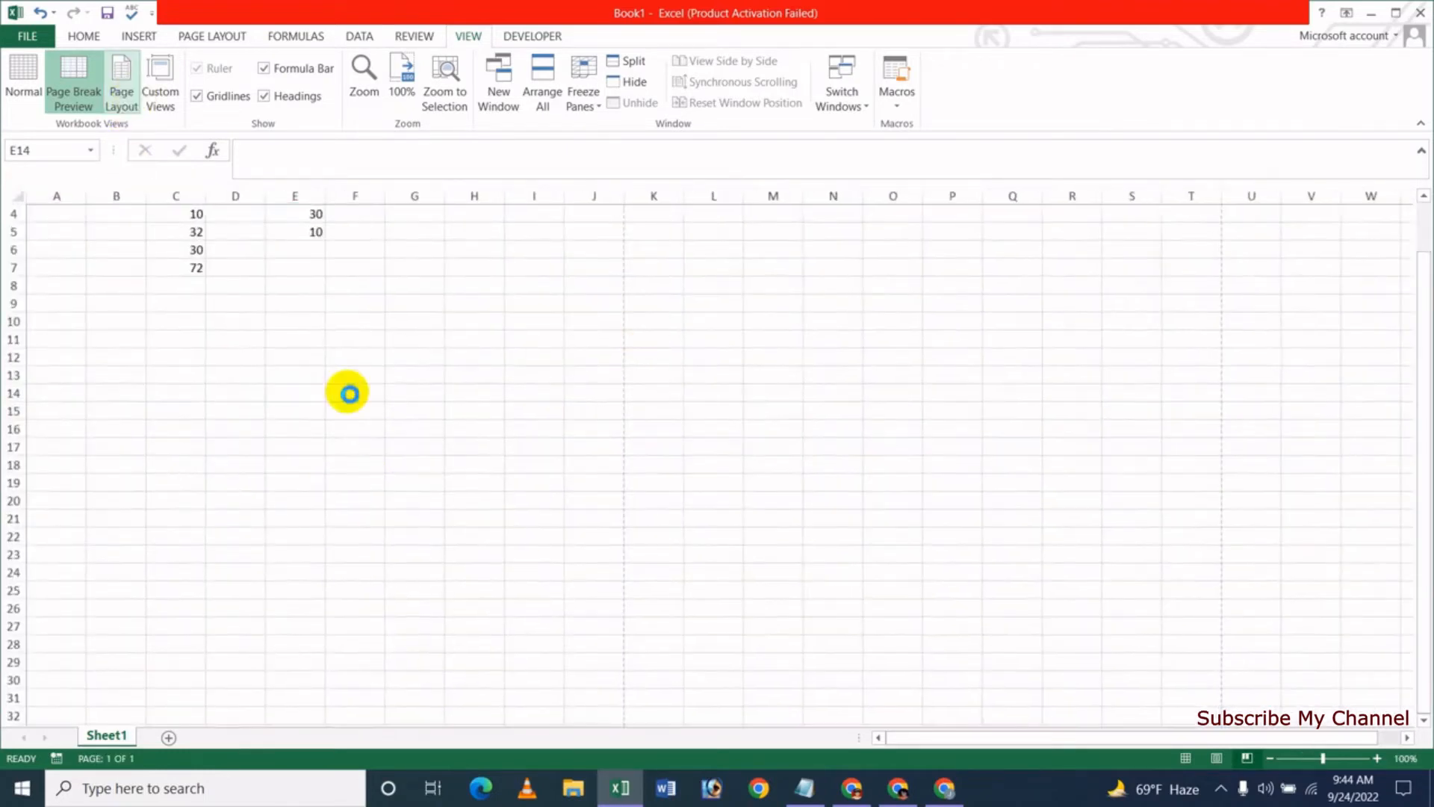
scroll(365, 680, down, 2)
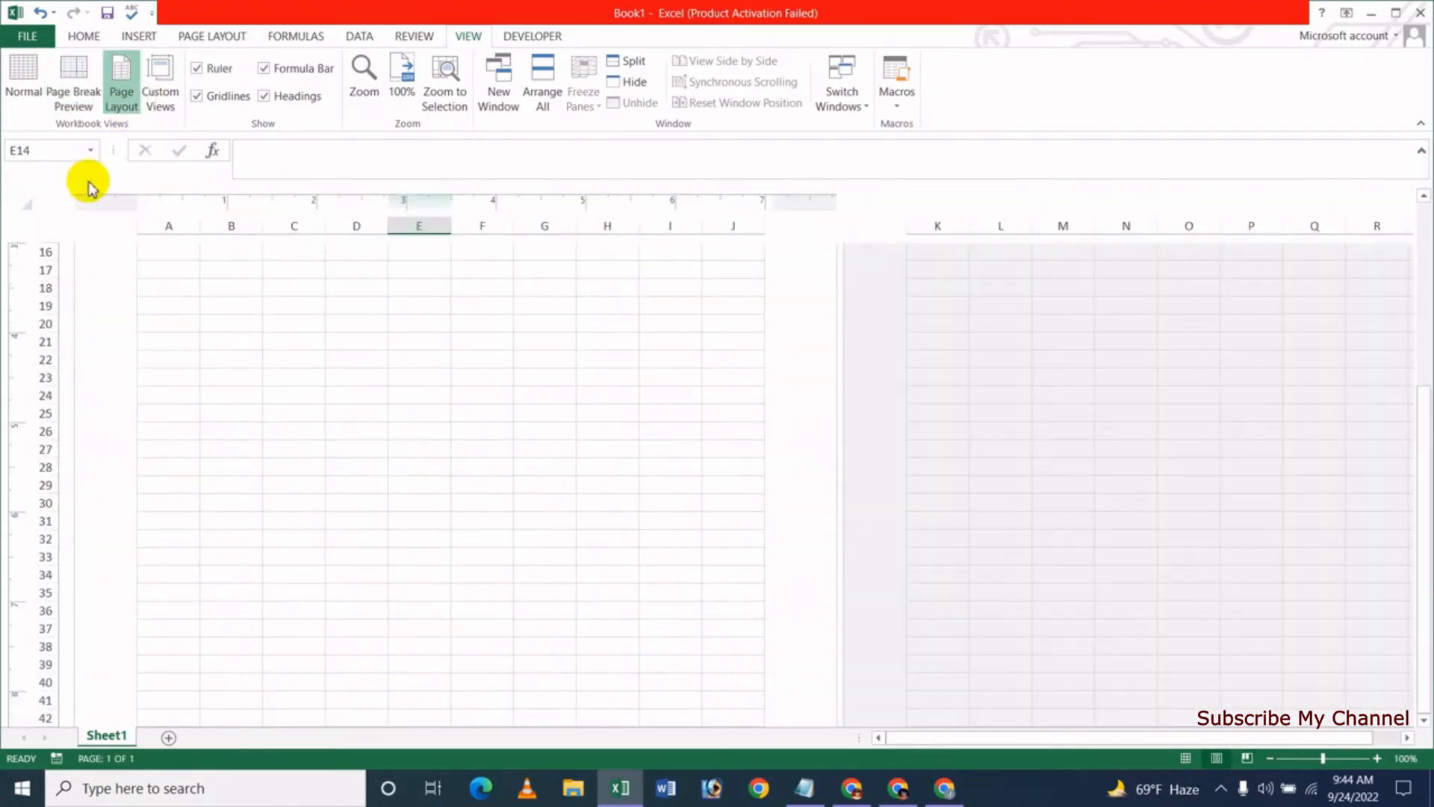
Return the worksheet to Normal view and check its page break lines again
click(24, 88)
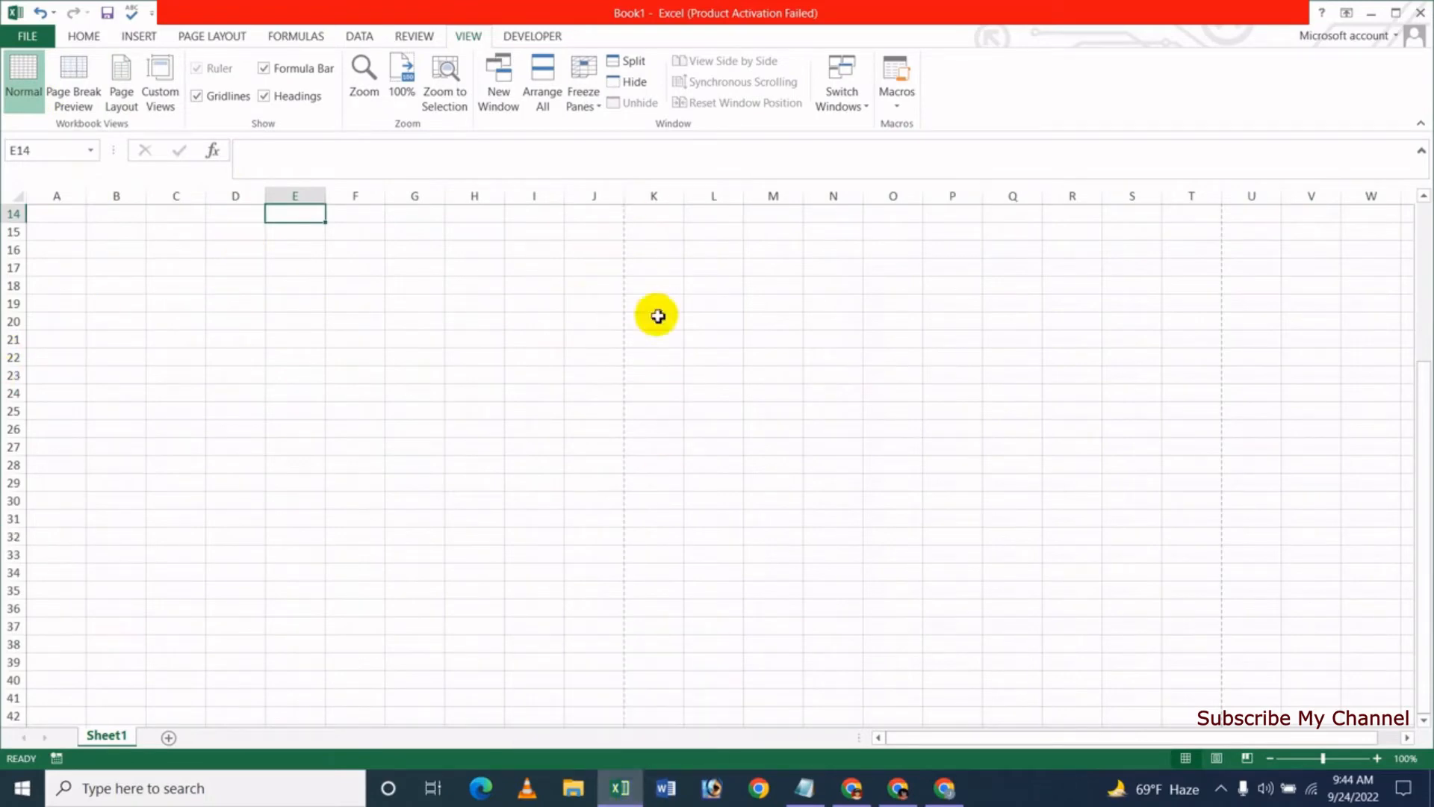
scroll(354, 545, down, 4)
scroll(410, 587, up, 5)
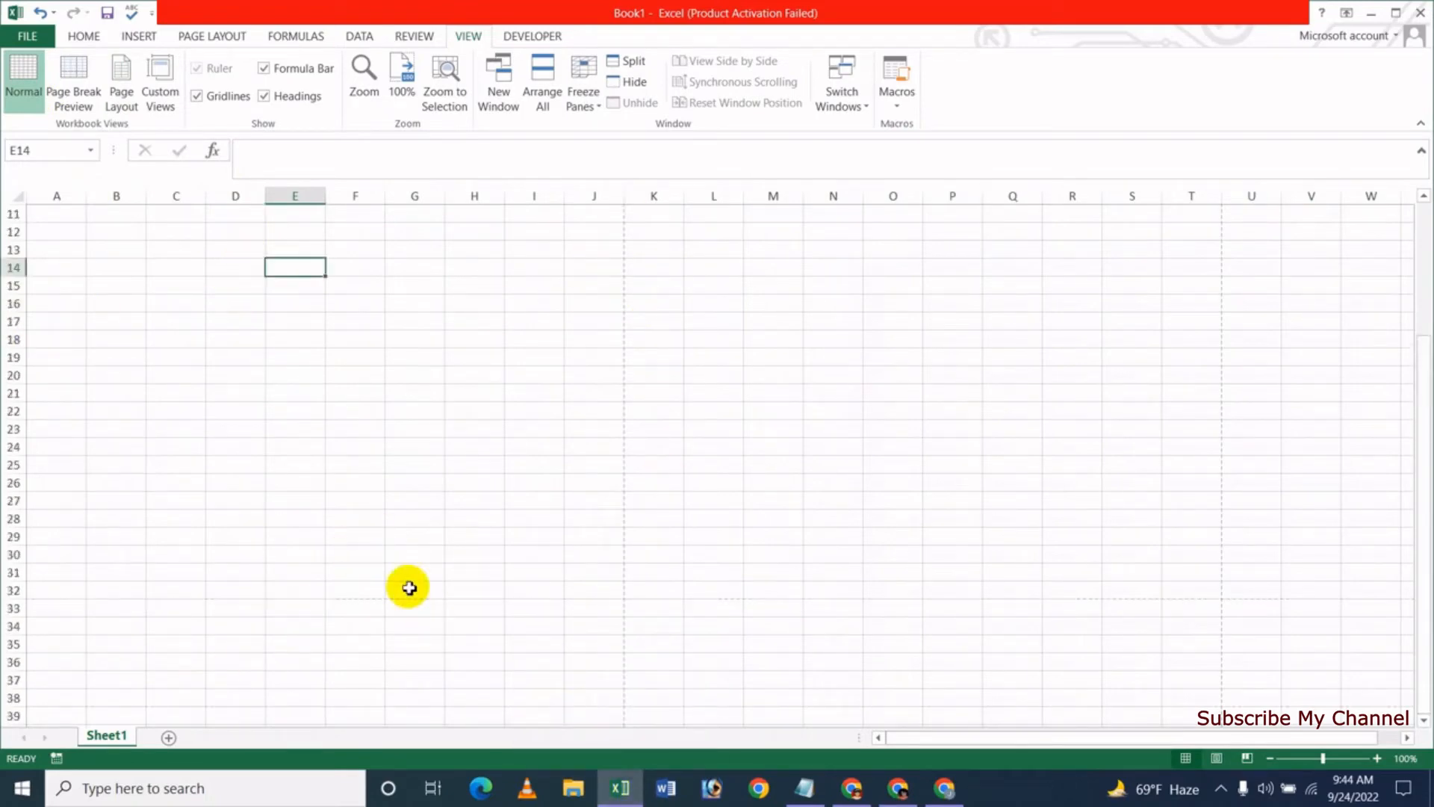
click(212, 412)
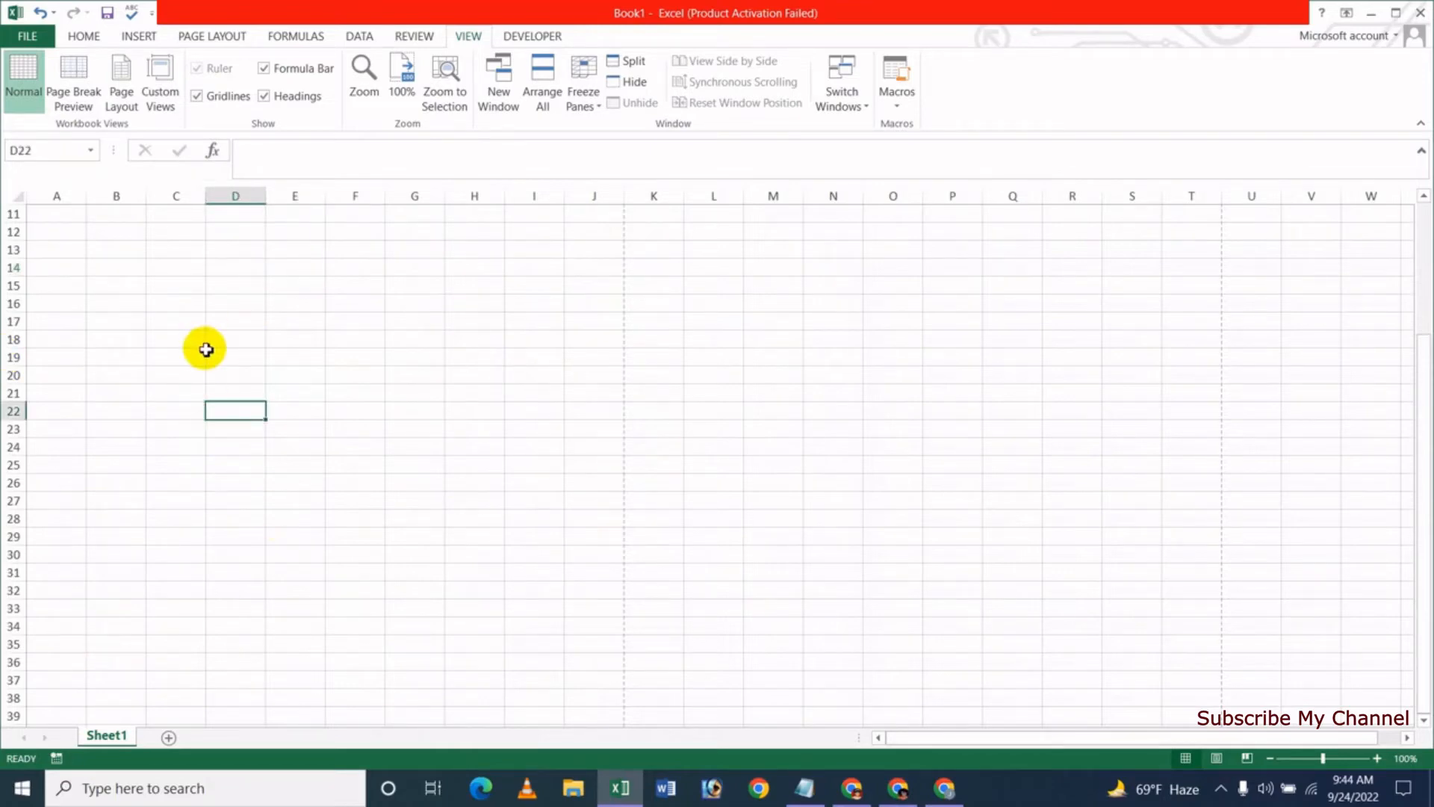
Disable the Show page breaks display option for Sheet1
click(84, 38)
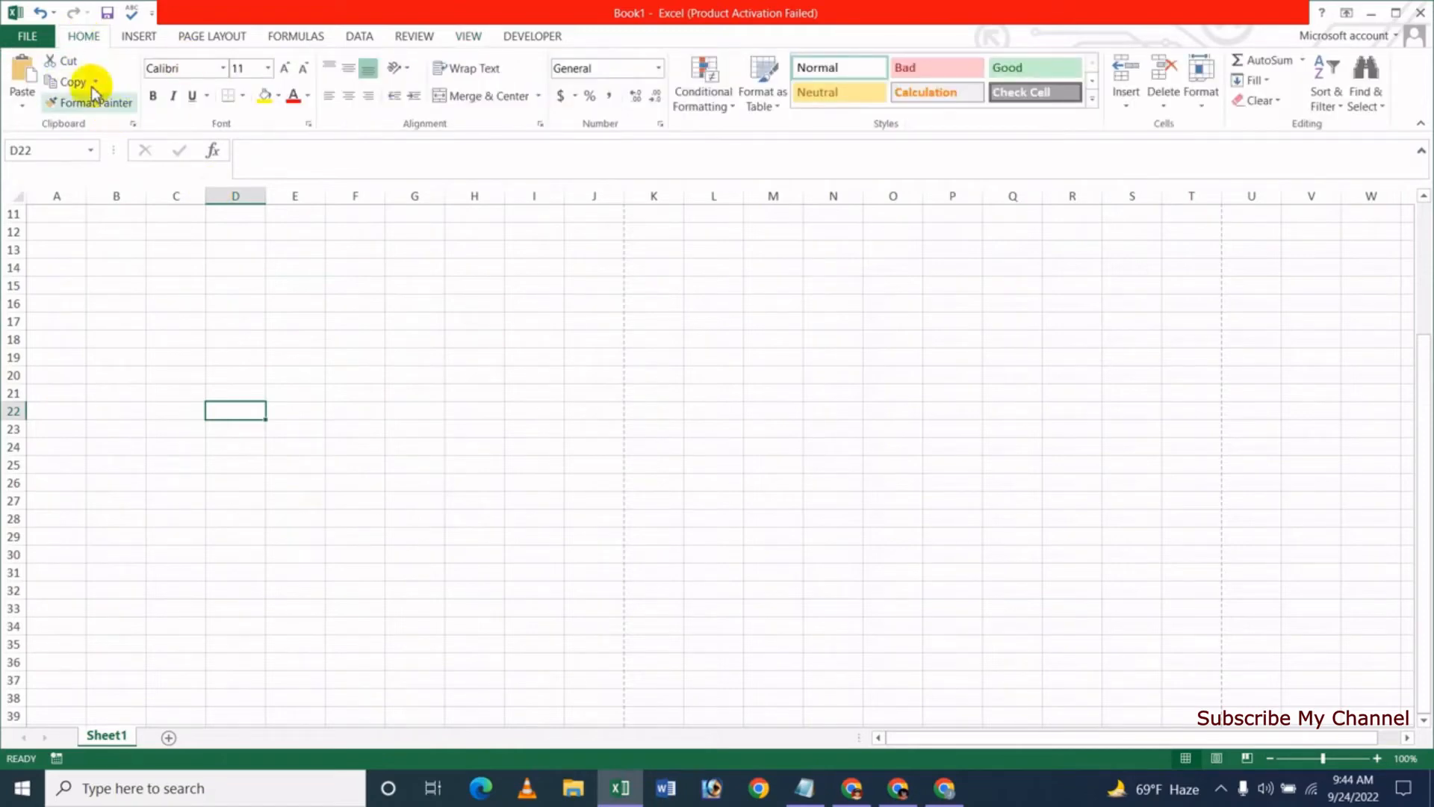
click(41, 43)
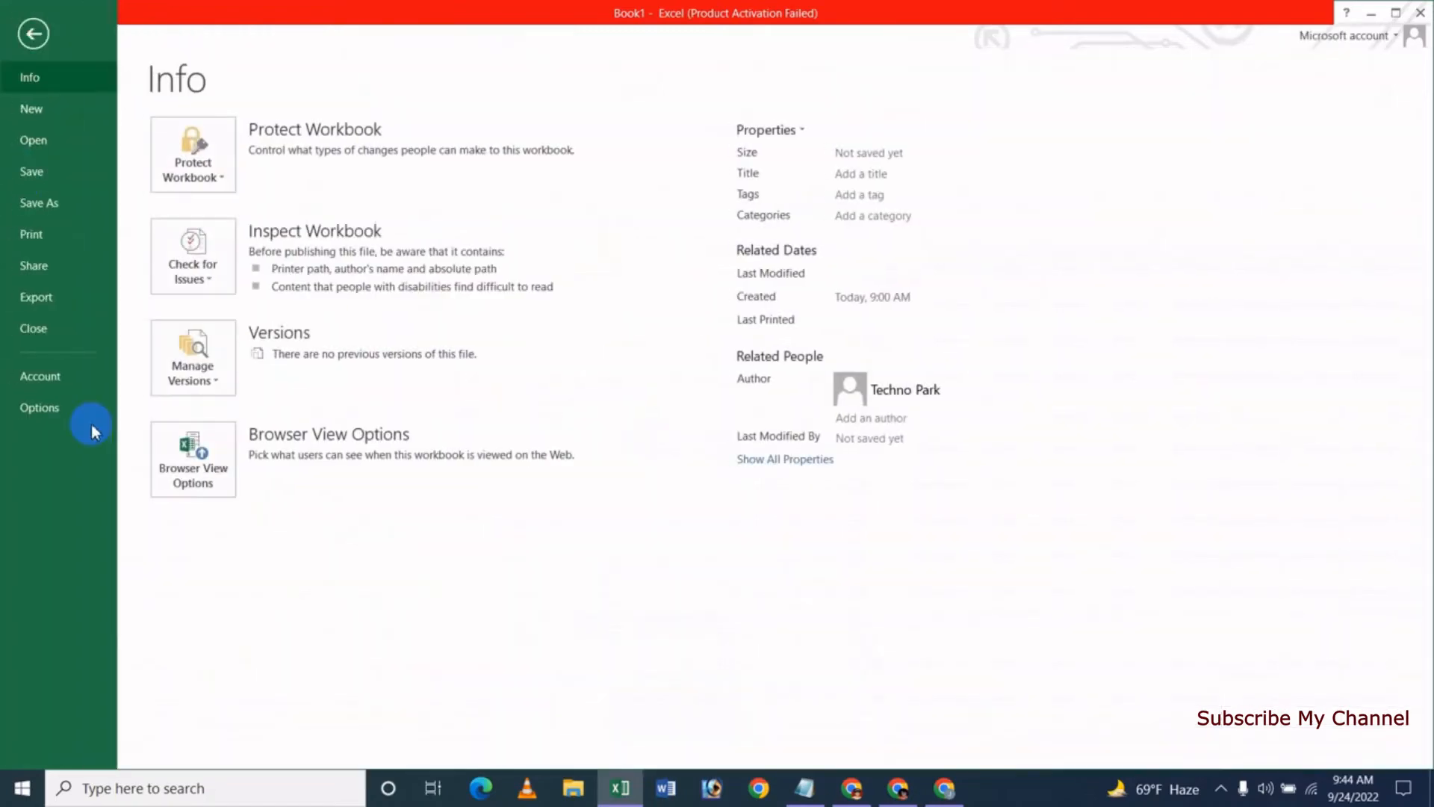
click(51, 409)
click(482, 300)
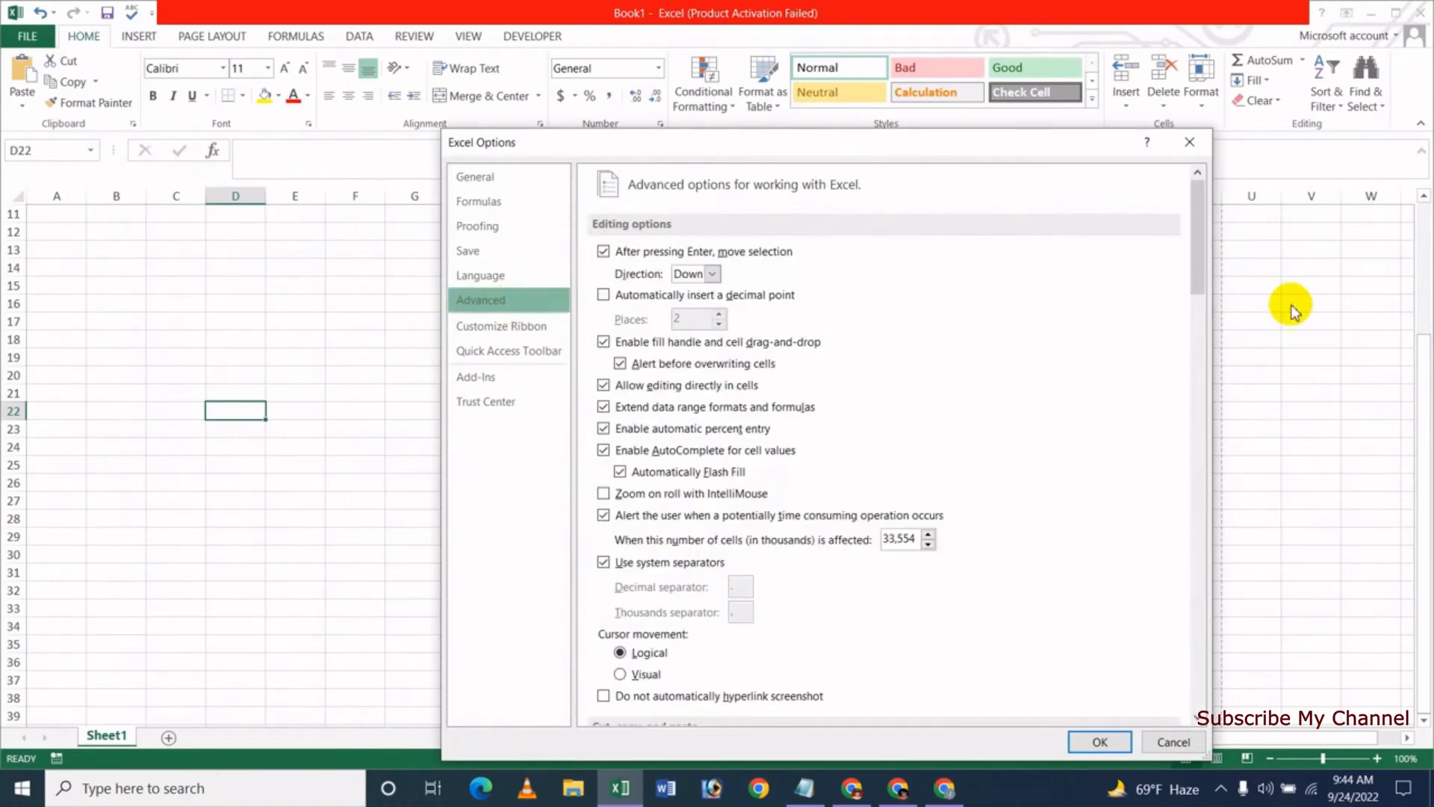
drag(1194, 239, 1196, 522)
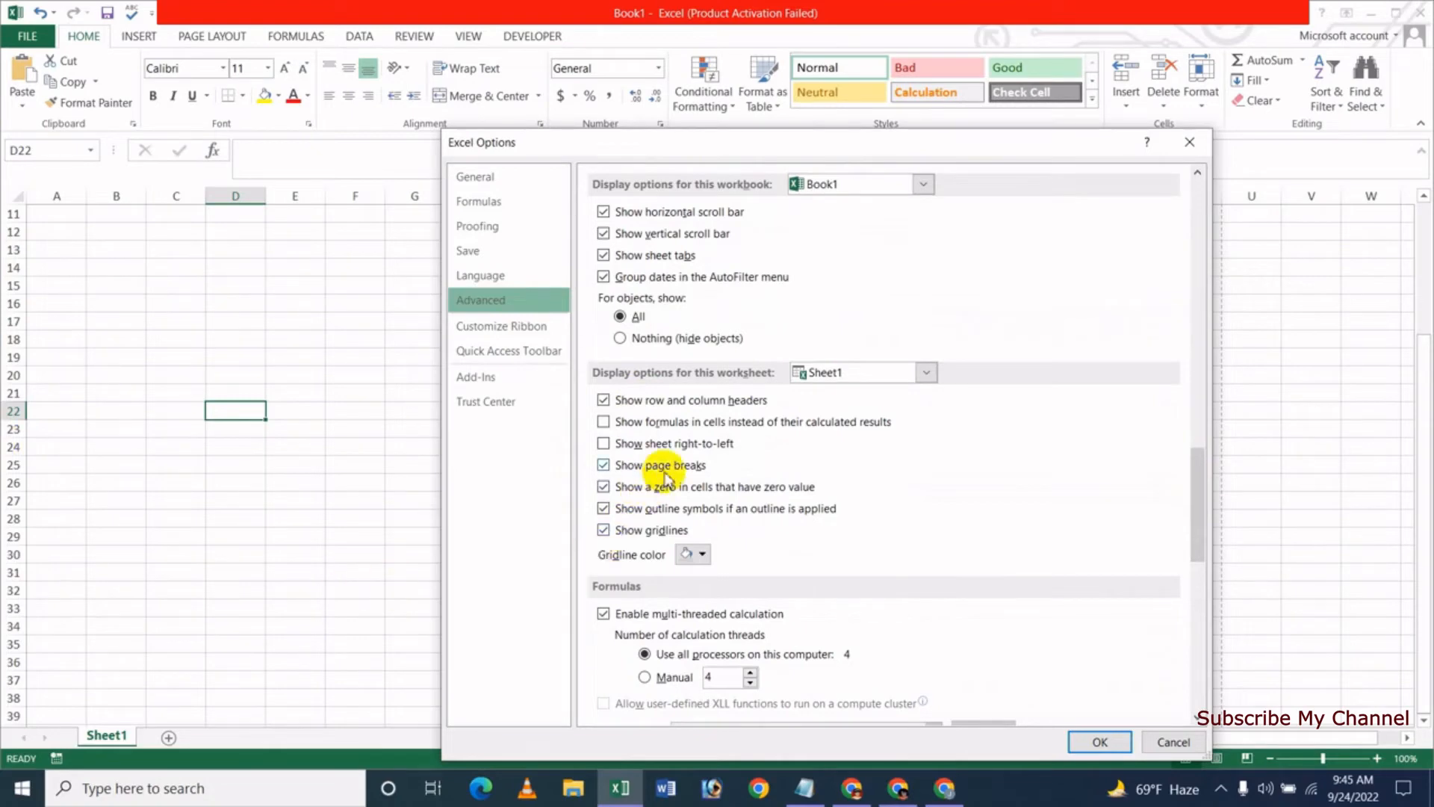
click(605, 466)
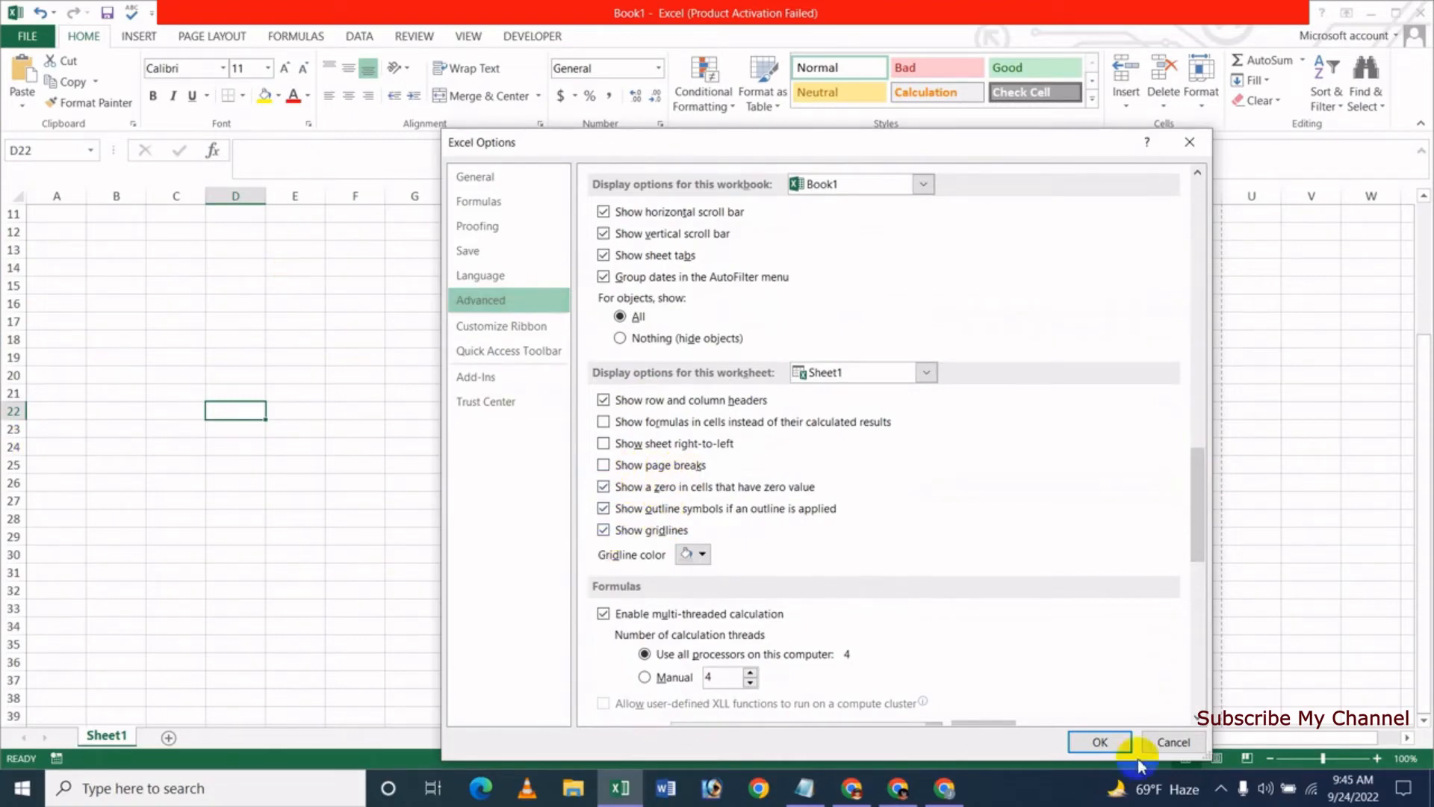
click(1101, 742)
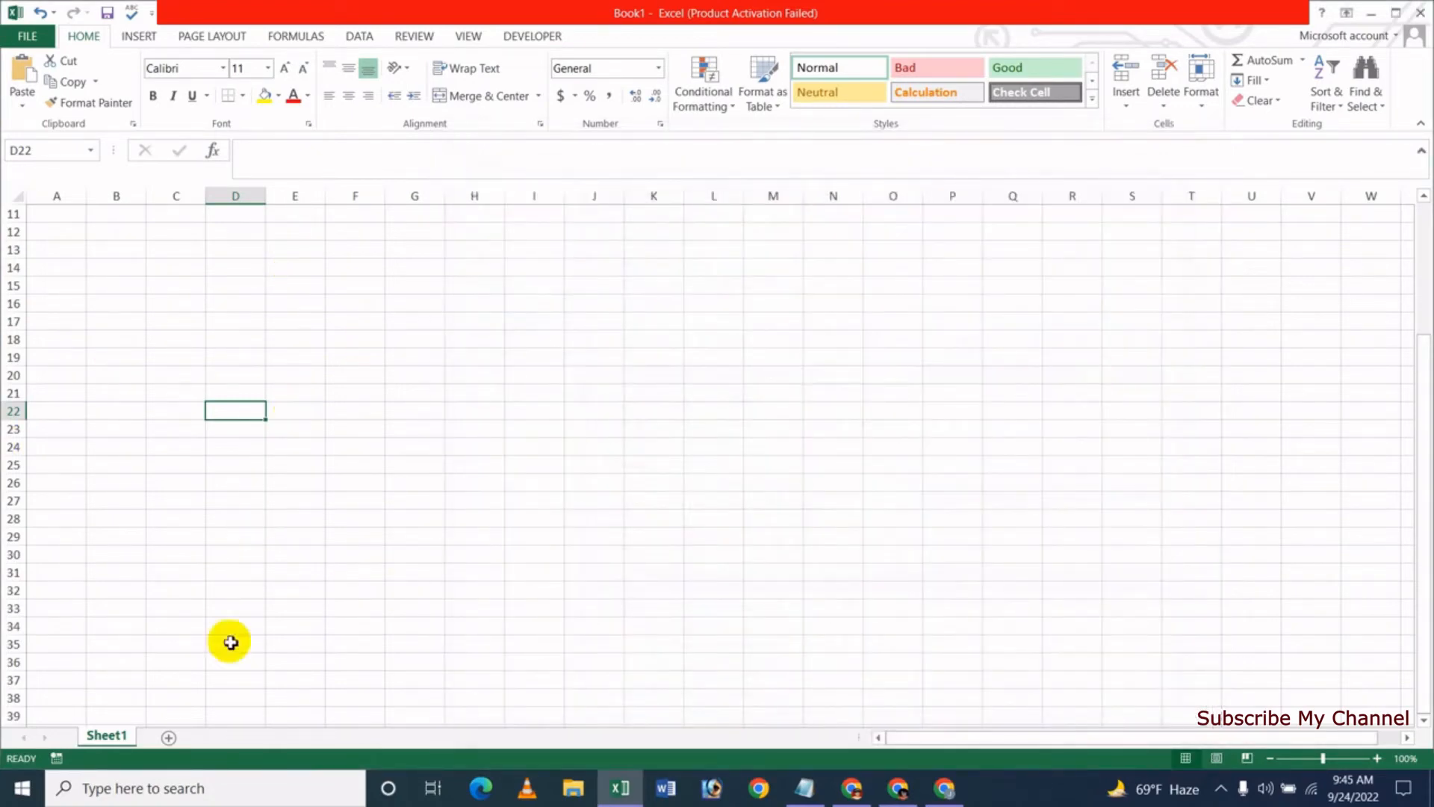
Review the advanced display options for Sheet1, close them without changes, and select cell C16
click(28, 36)
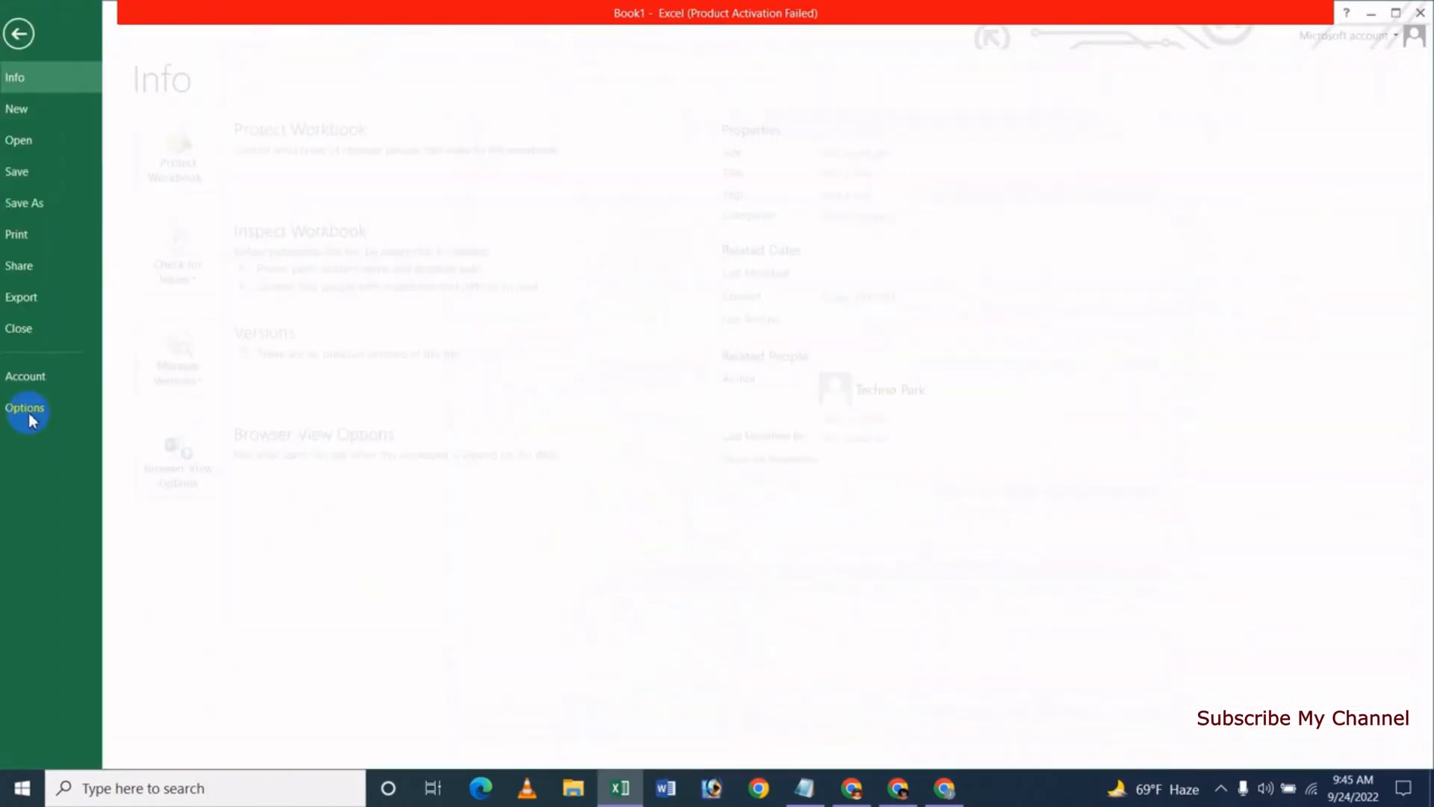
click(58, 416)
click(480, 300)
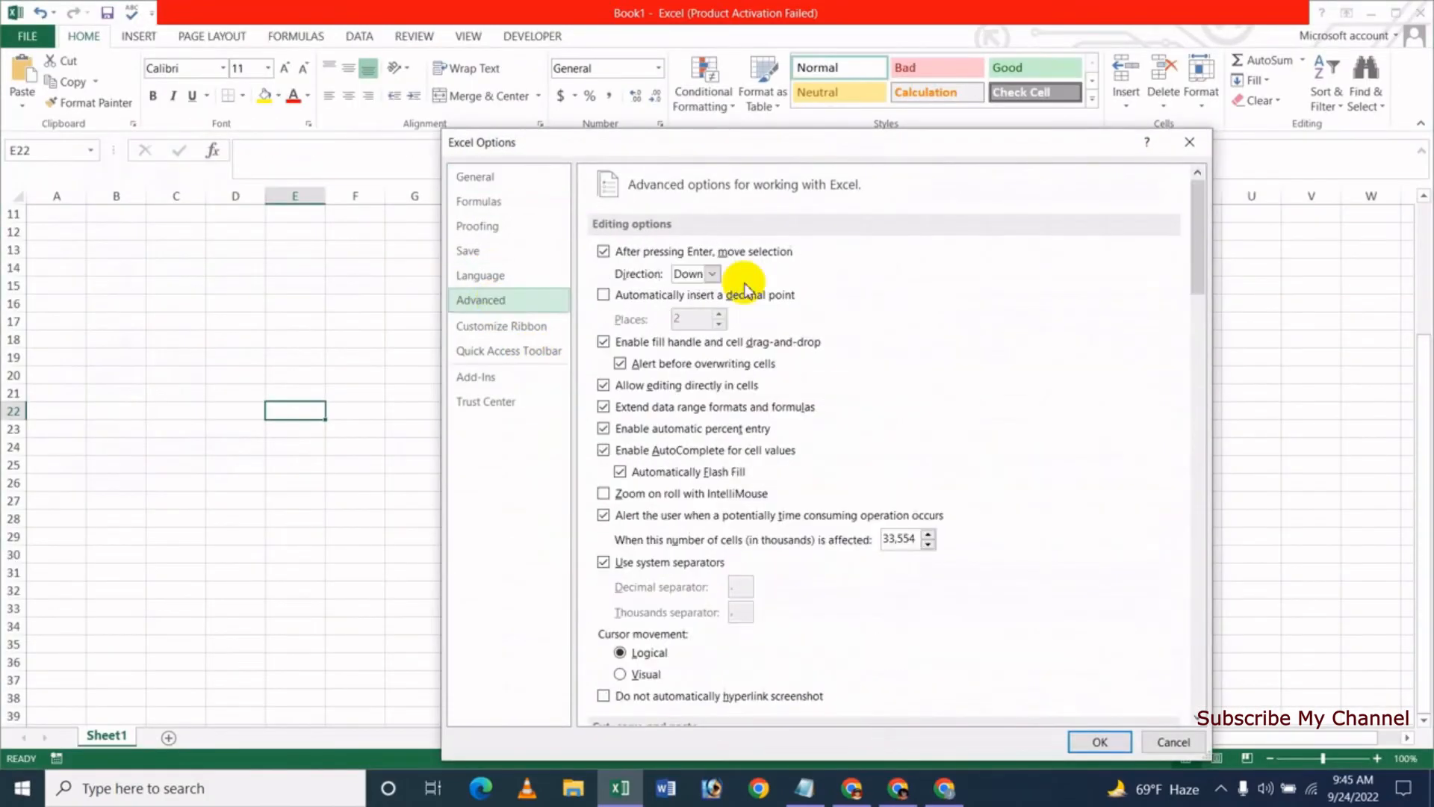
drag(1194, 224, 1210, 485)
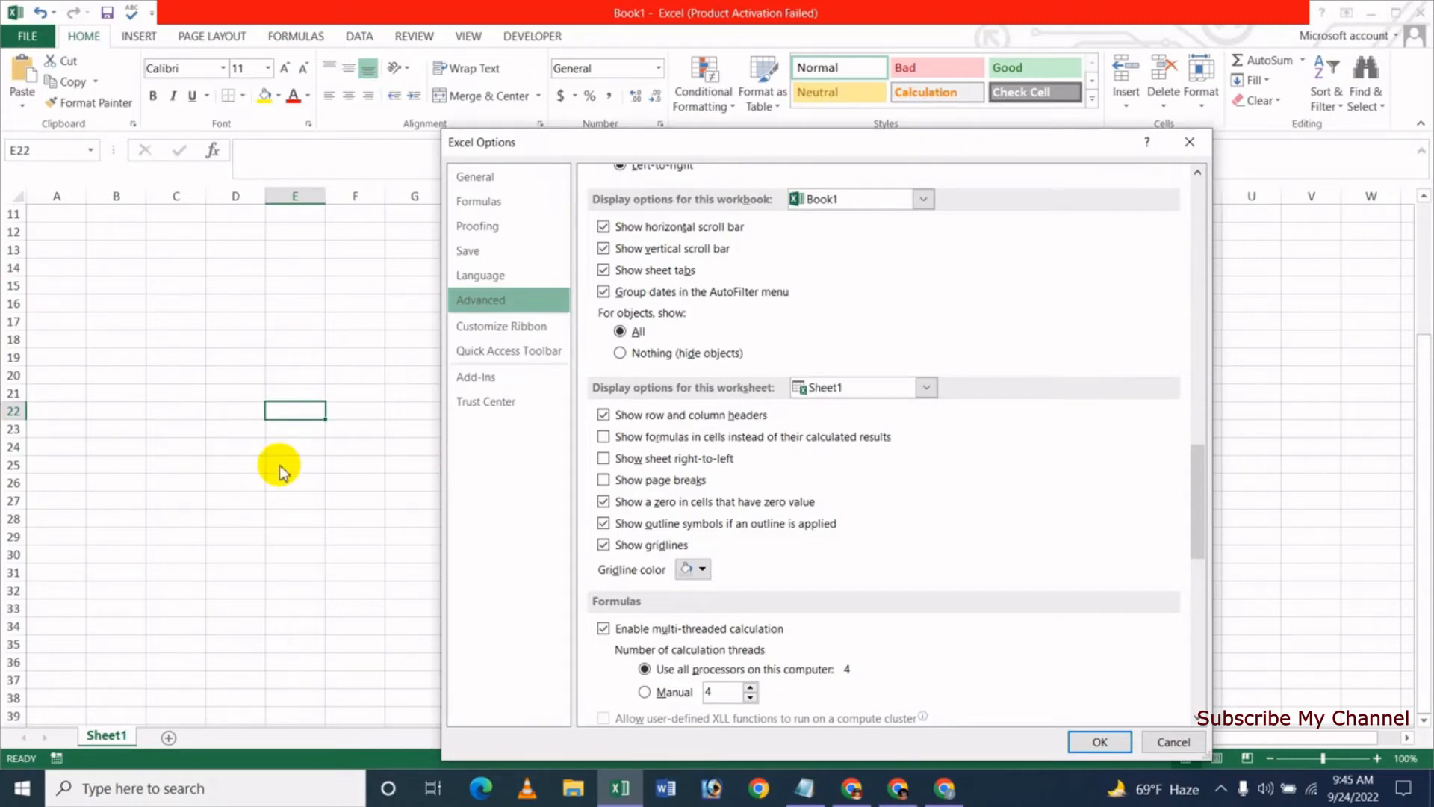
click(1174, 743)
click(190, 303)
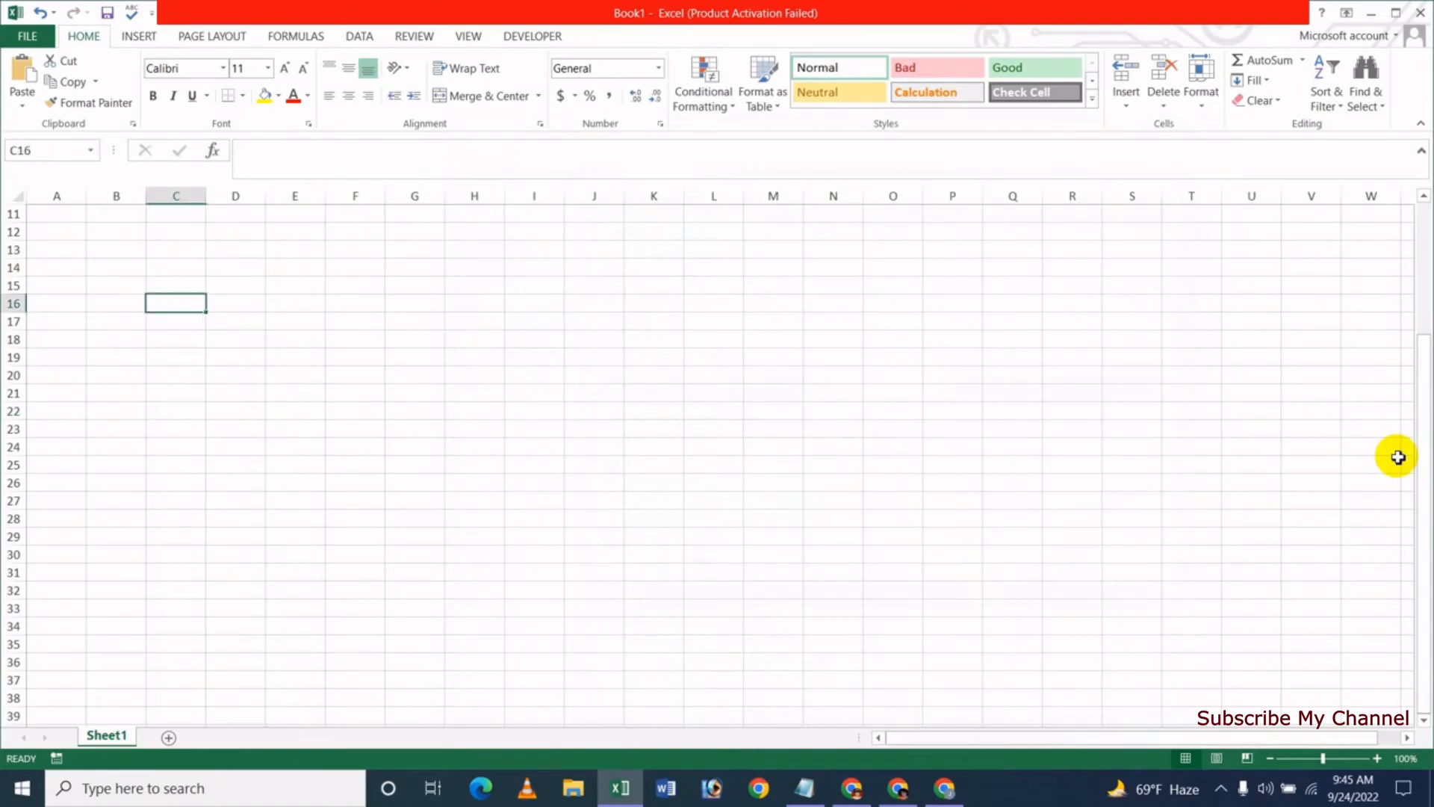
Enter 0 in cell C16 and 0 in cell G17
text(5)
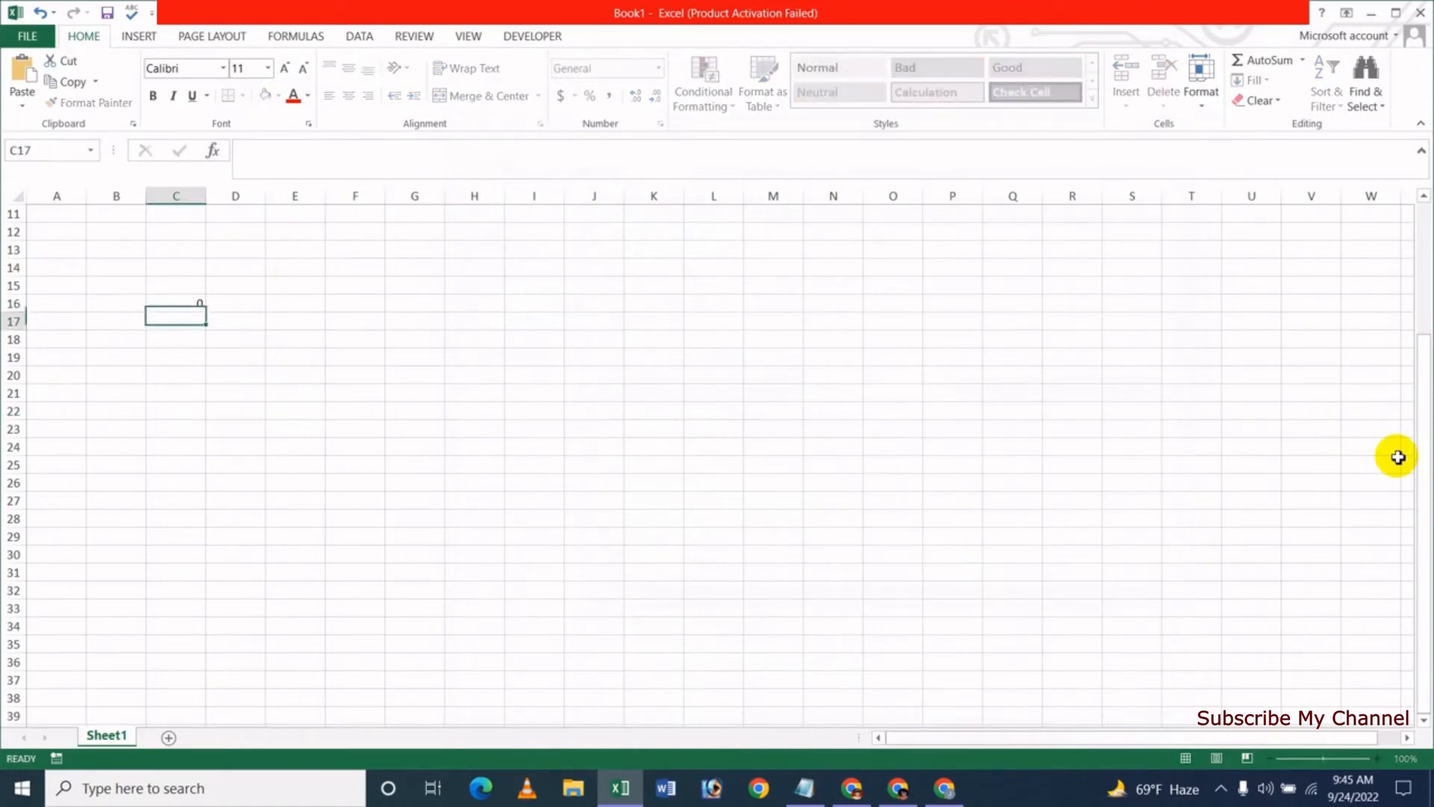
key(Right)
key(Right)
key(Right)
key(Right)
text(6)
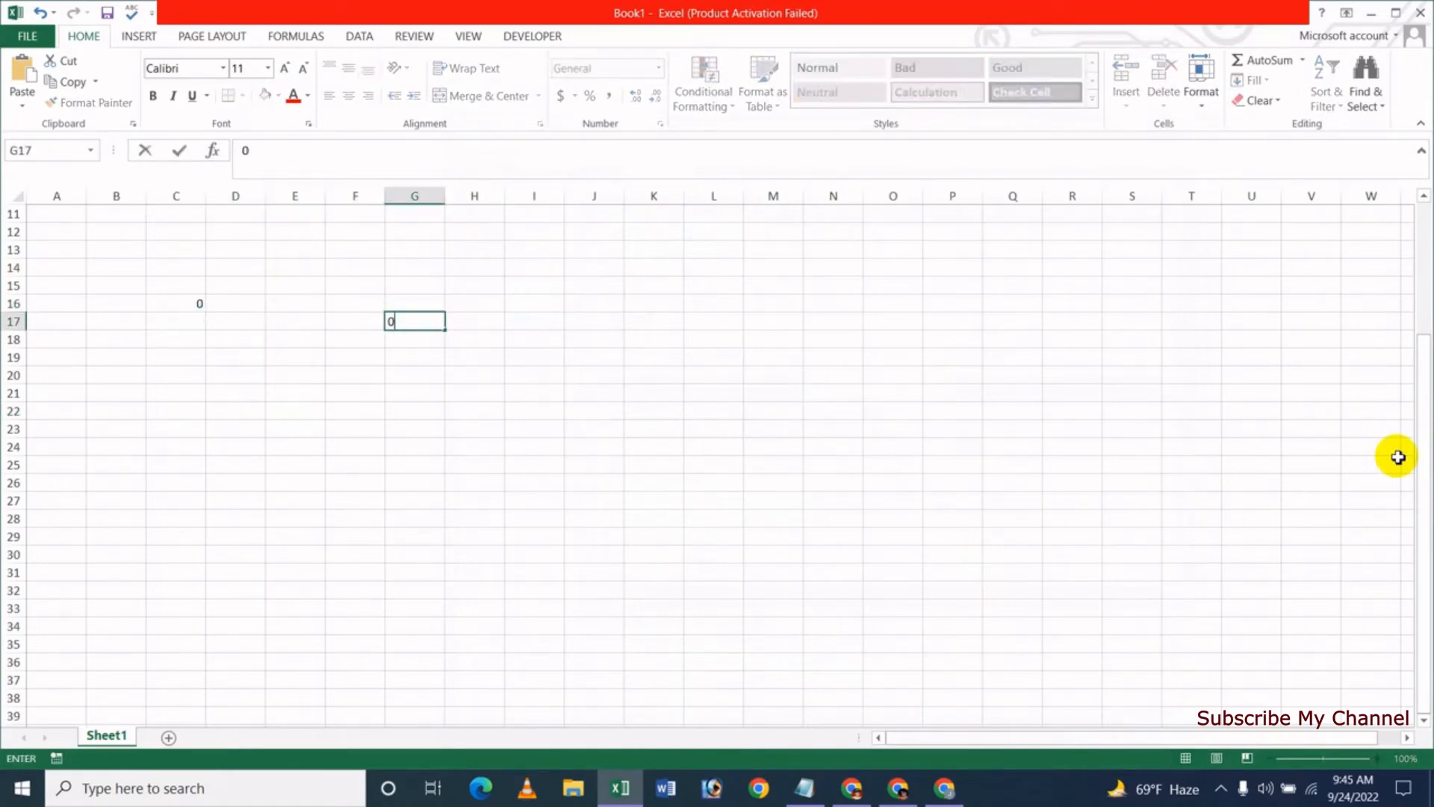
key(Return)
Enter 1 in cell G20 and 0 in G21, and multiply them in G22 with the formula =G20*G21
key(Down)
key(Down)
text(1)
key(Return)
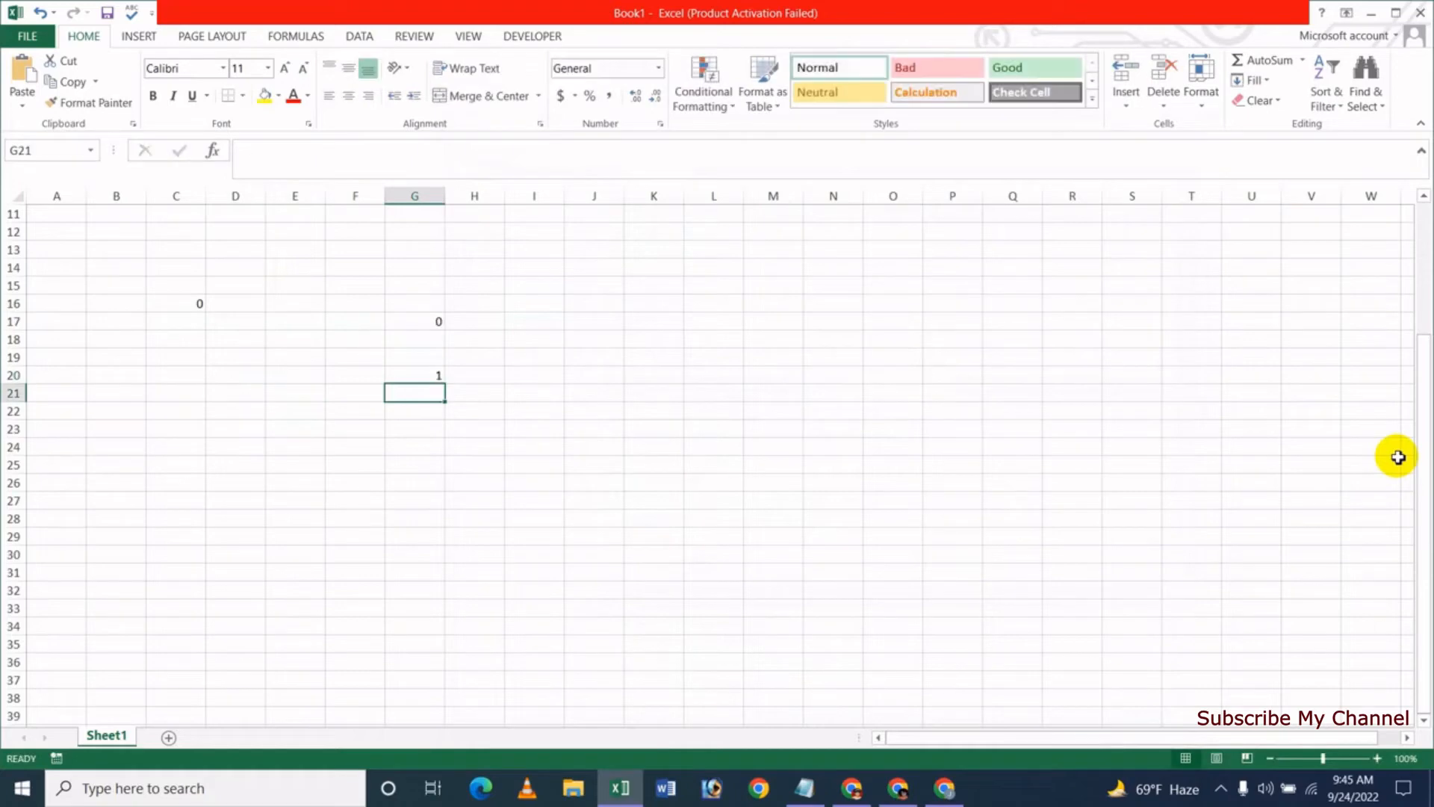
text(0)
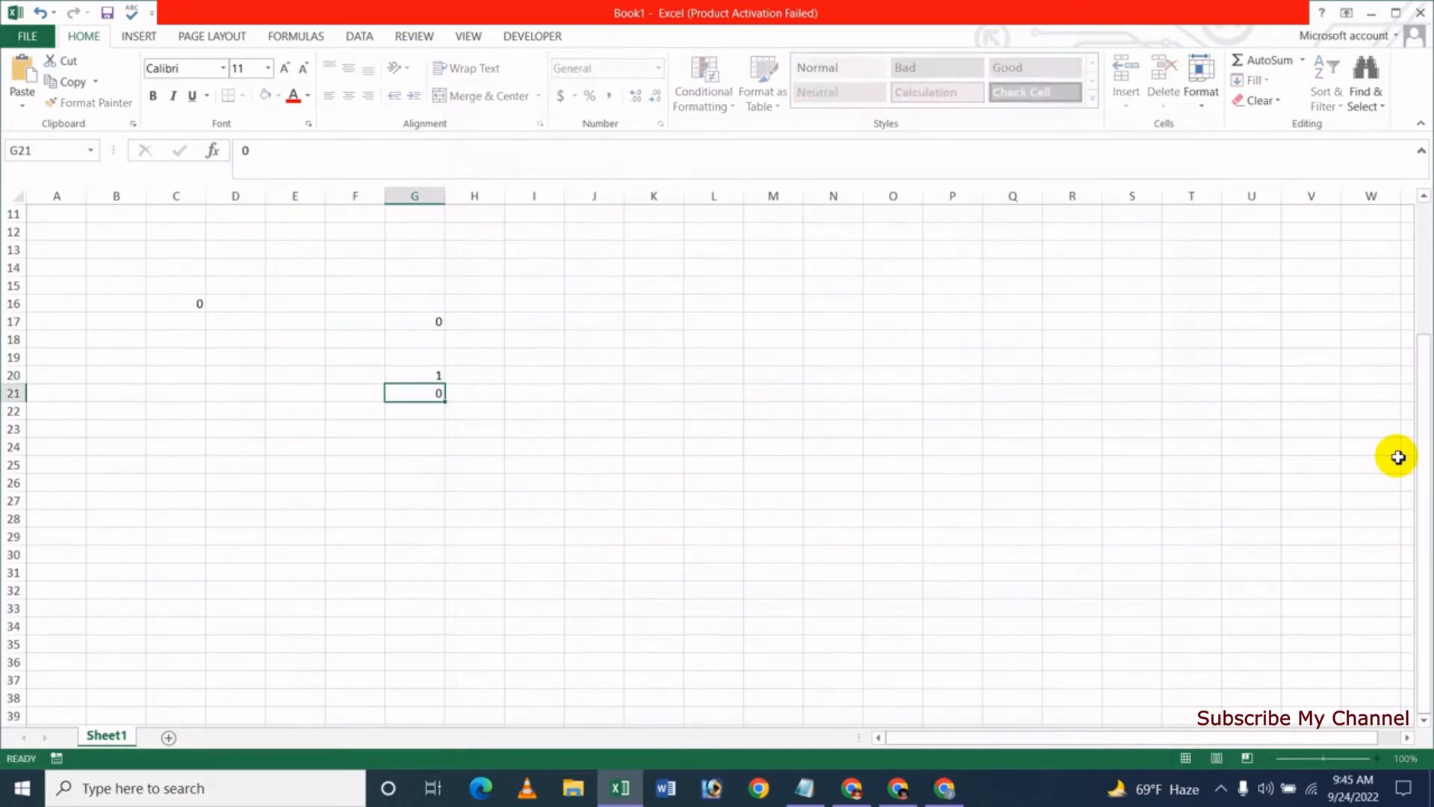
key(Return)
key(Down)
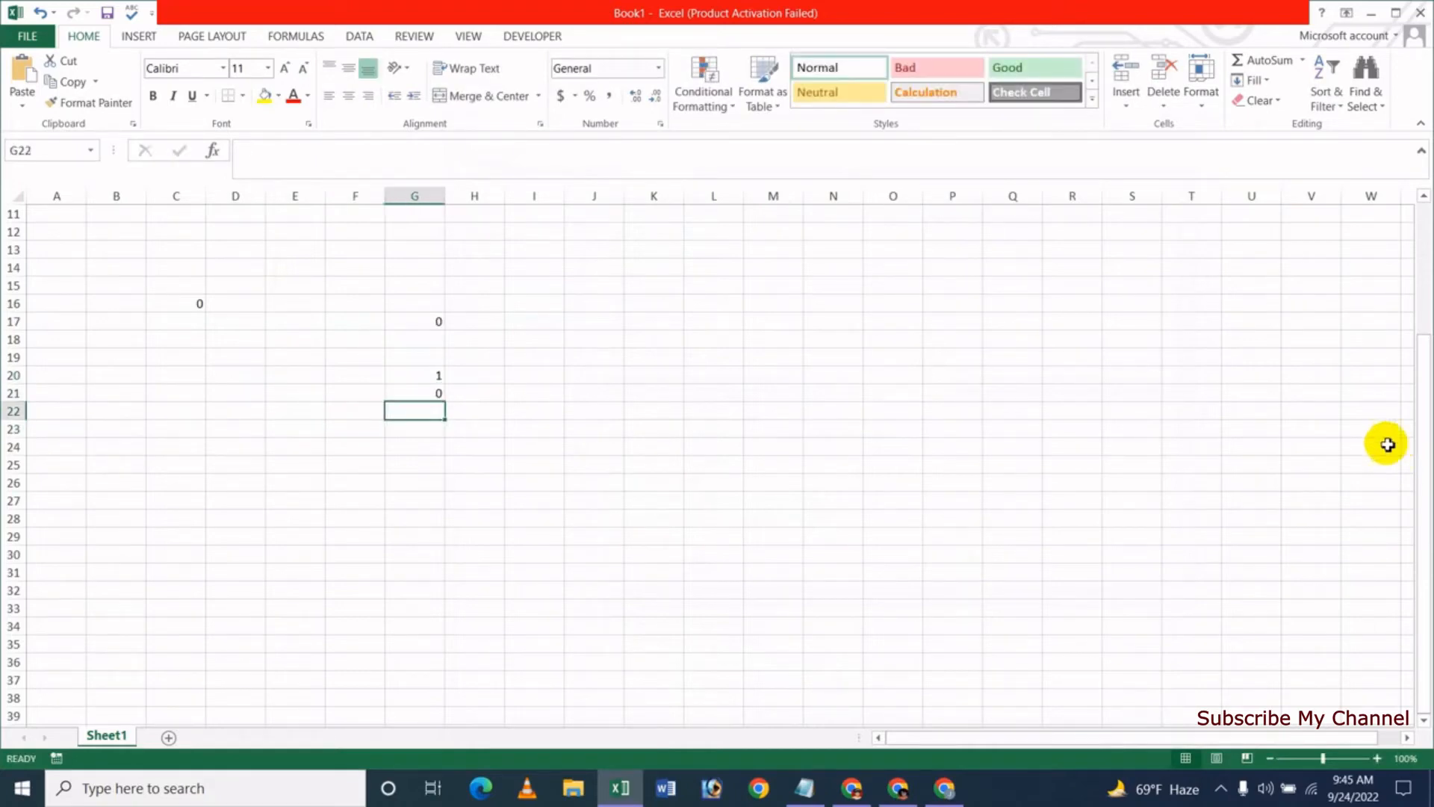
text(=)
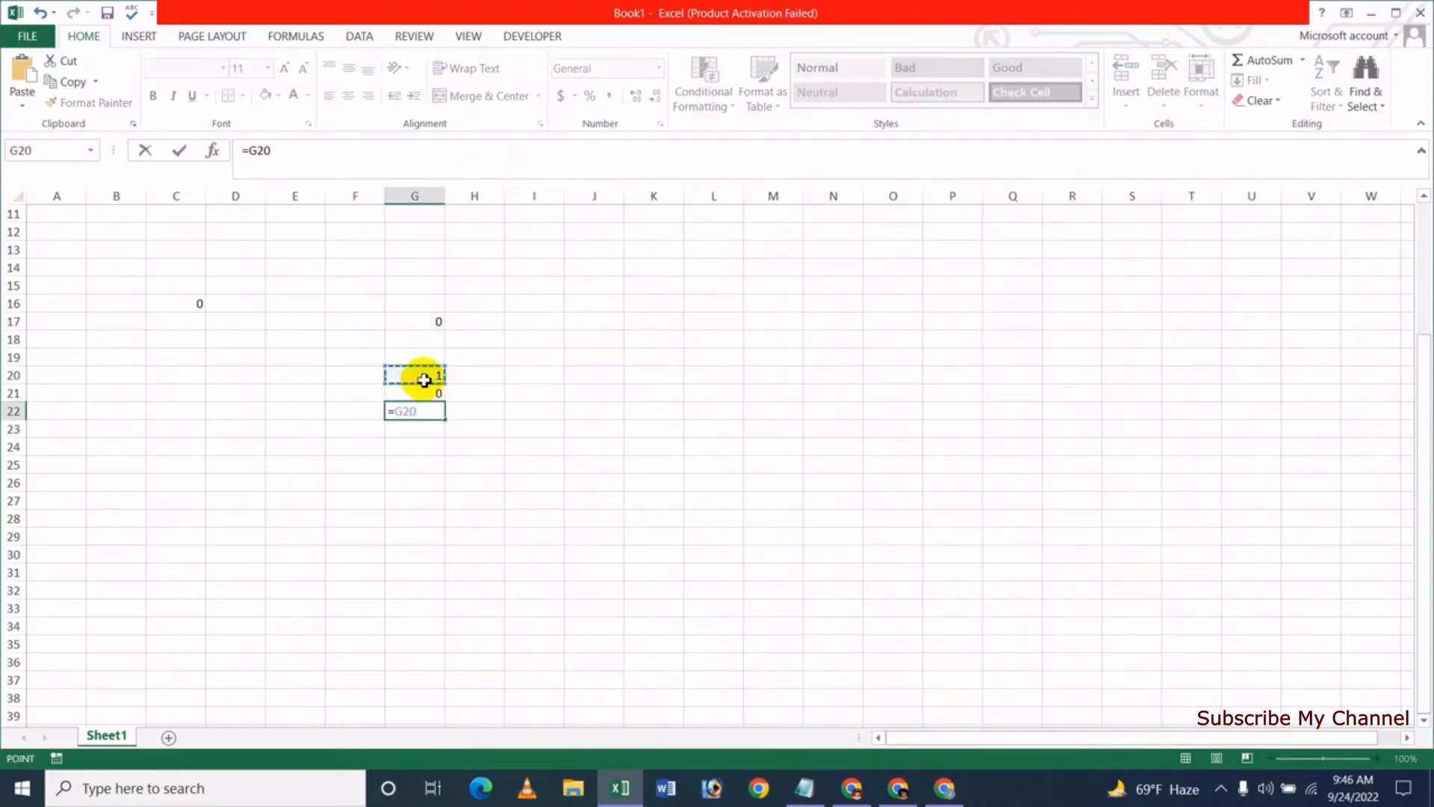
key(Return)
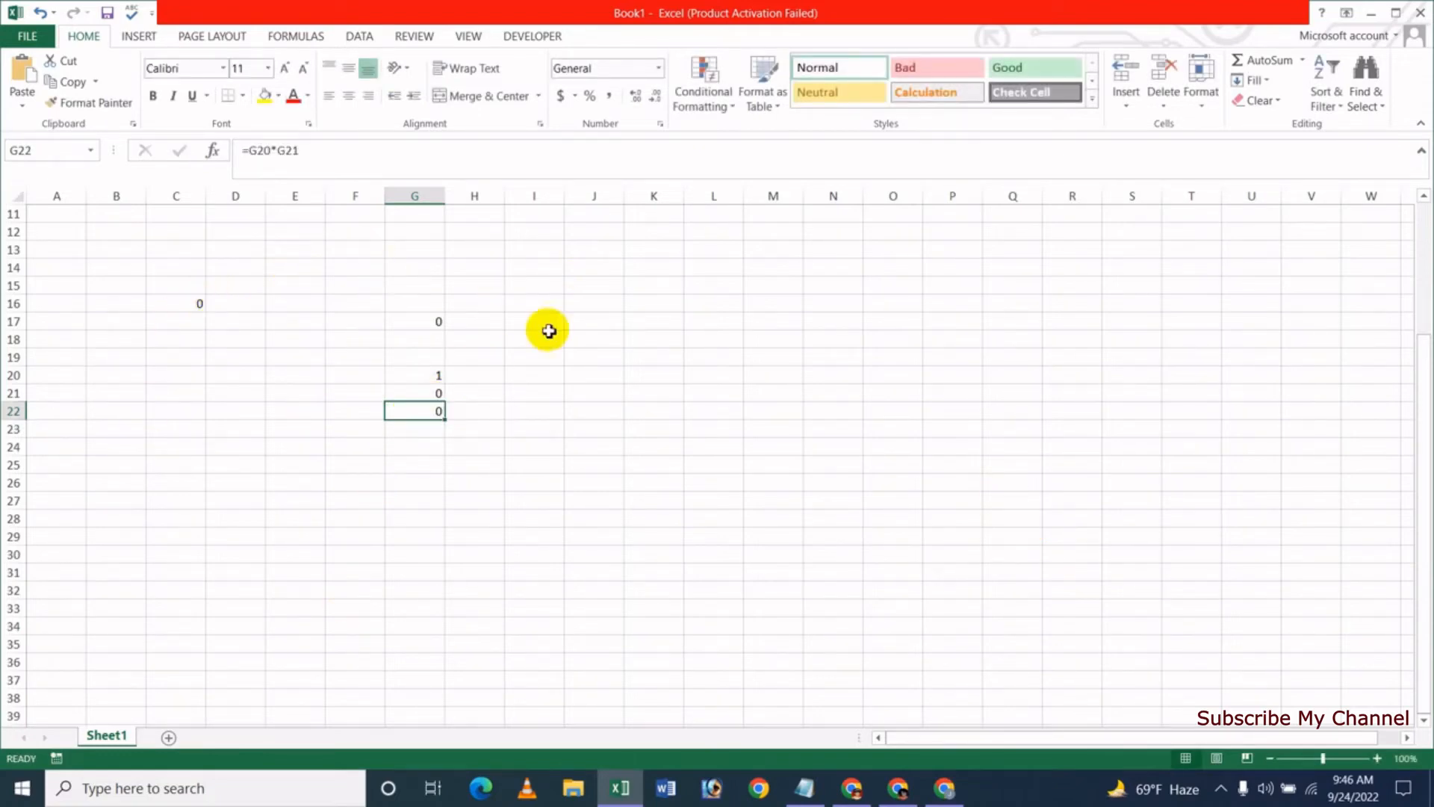
Fill the zero in cell C16 down the column to row 27
click(182, 308)
drag(215, 321, 226, 499)
click(188, 303)
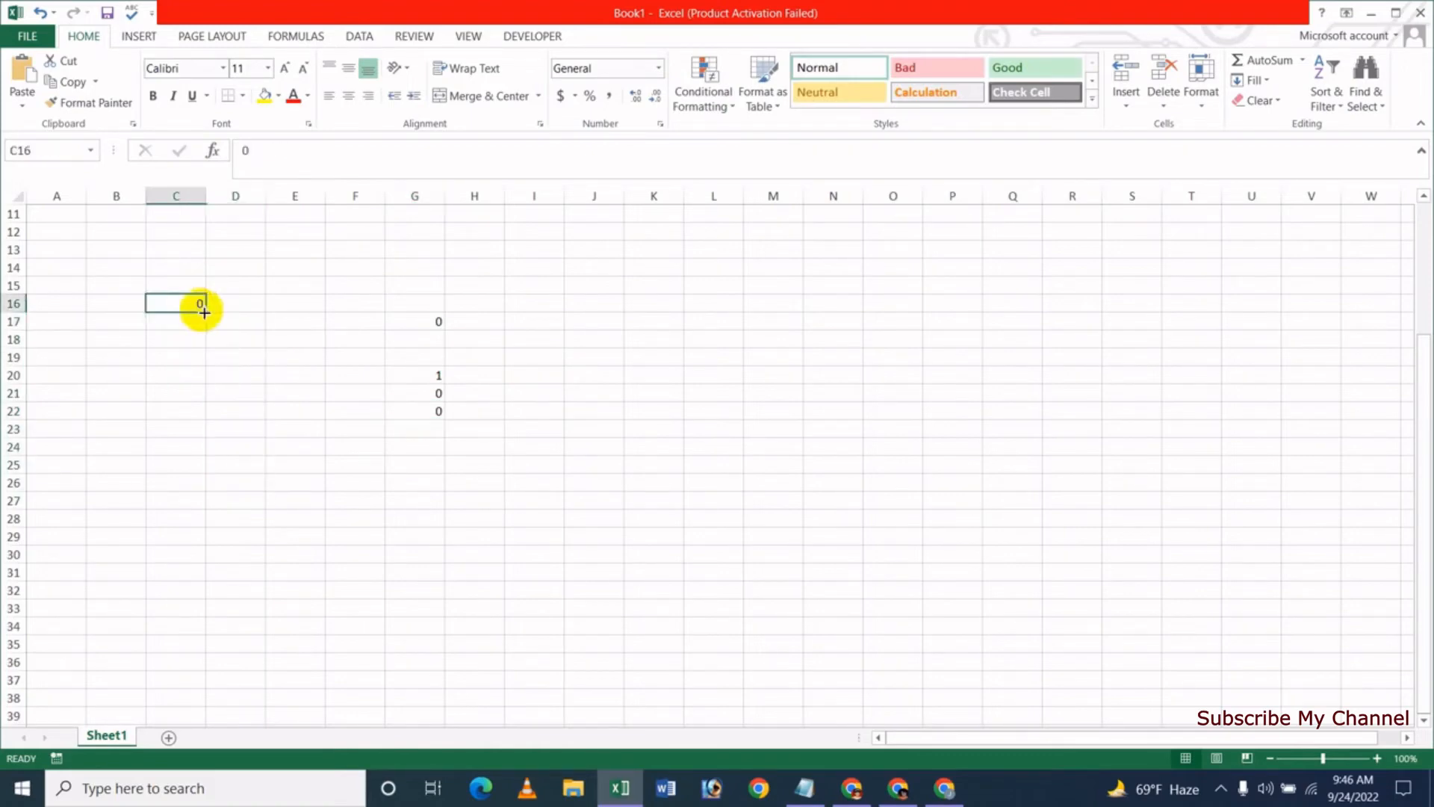
drag(207, 317, 205, 508)
click(474, 554)
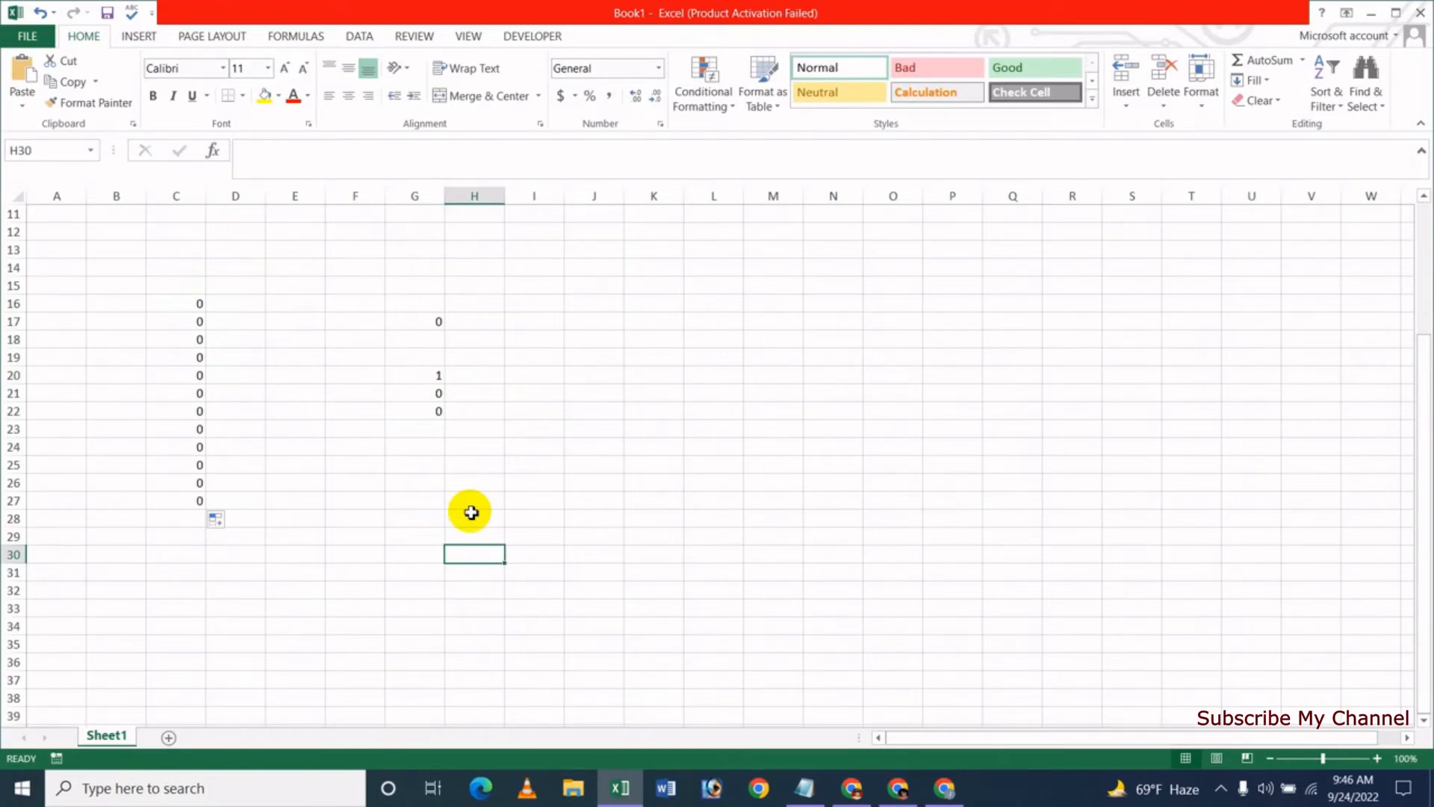
Disable showing a zero in cells that have zero value for Sheet1, and check the stored content of cell G21
click(43, 47)
click(56, 407)
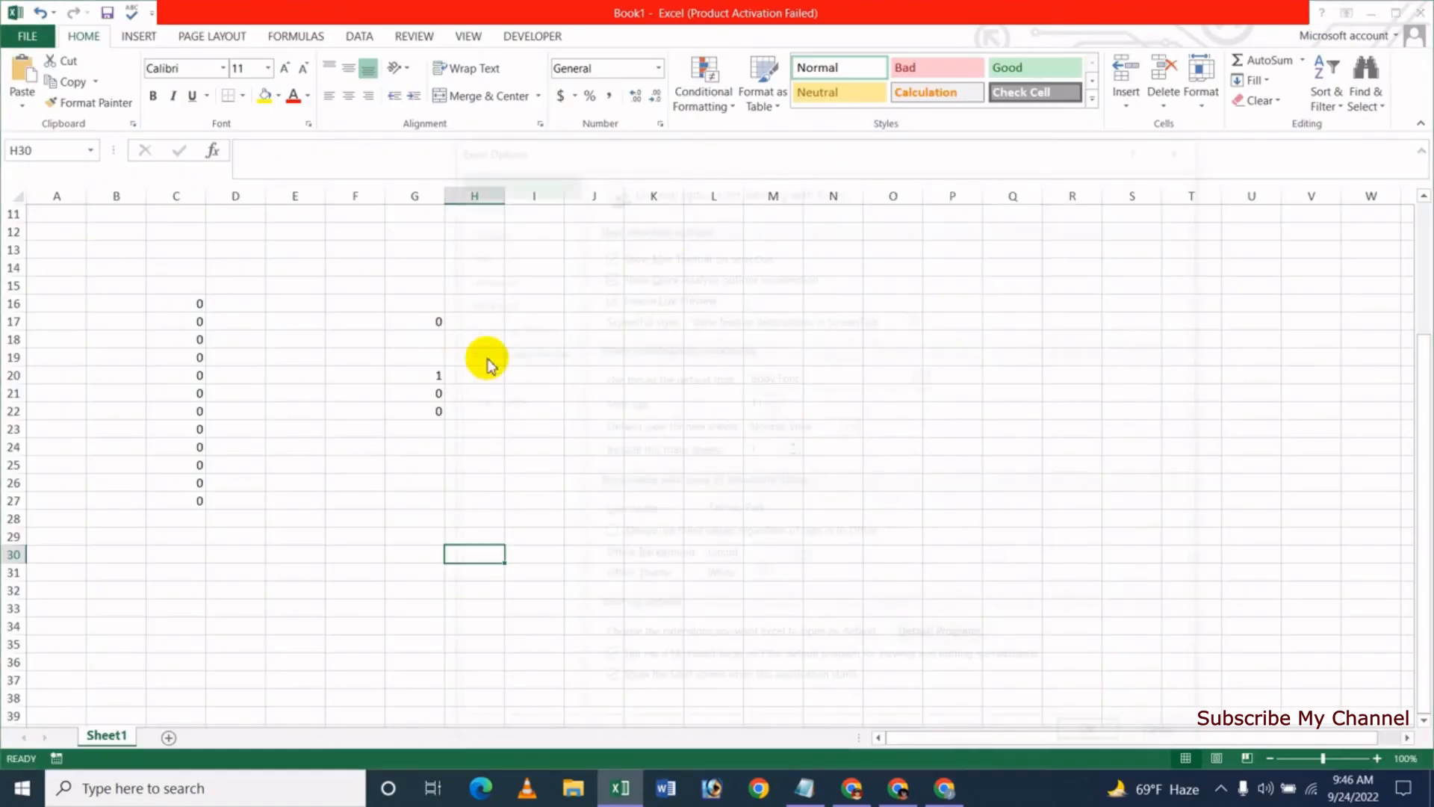
click(523, 300)
drag(1198, 230, 1200, 512)
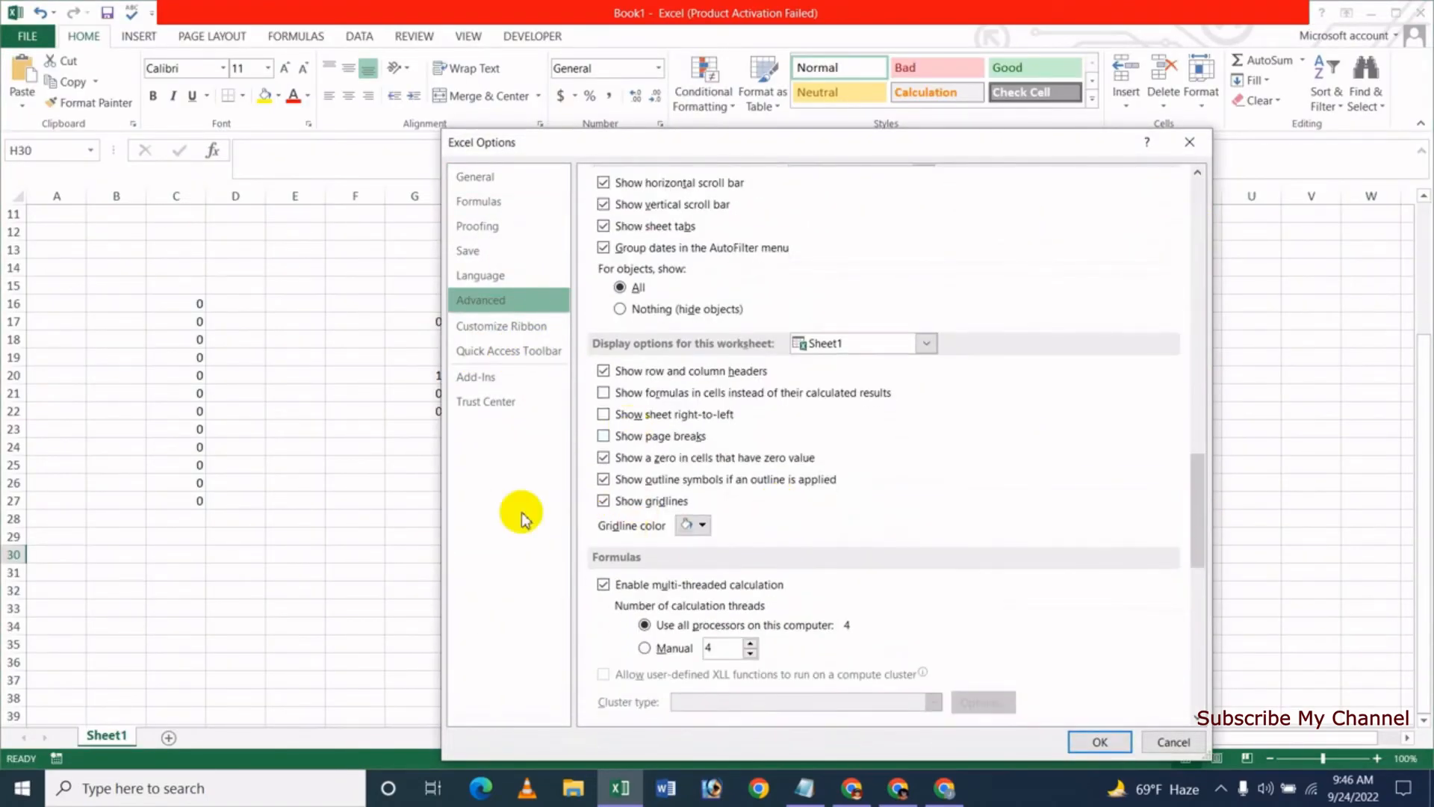
click(604, 457)
click(1105, 741)
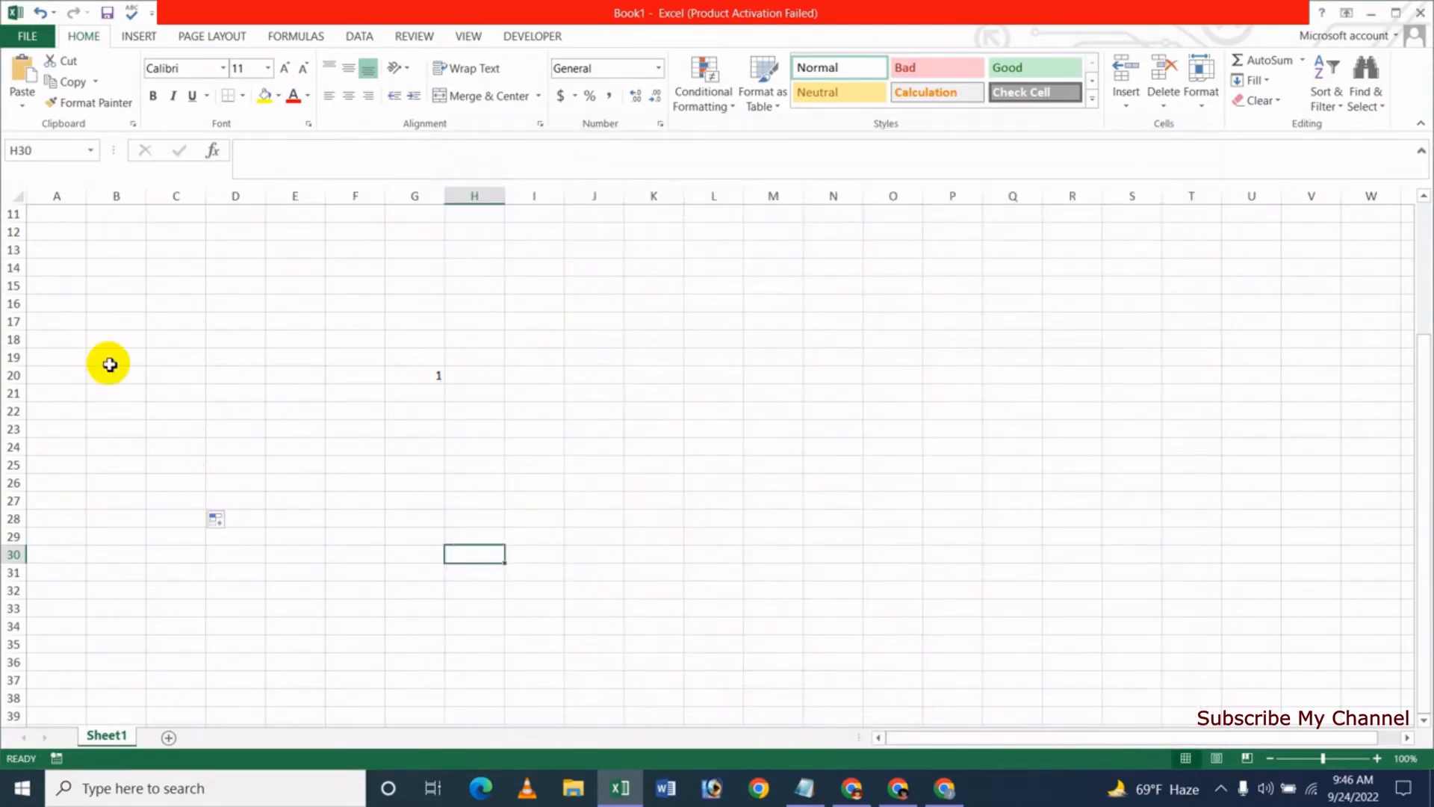
click(415, 462)
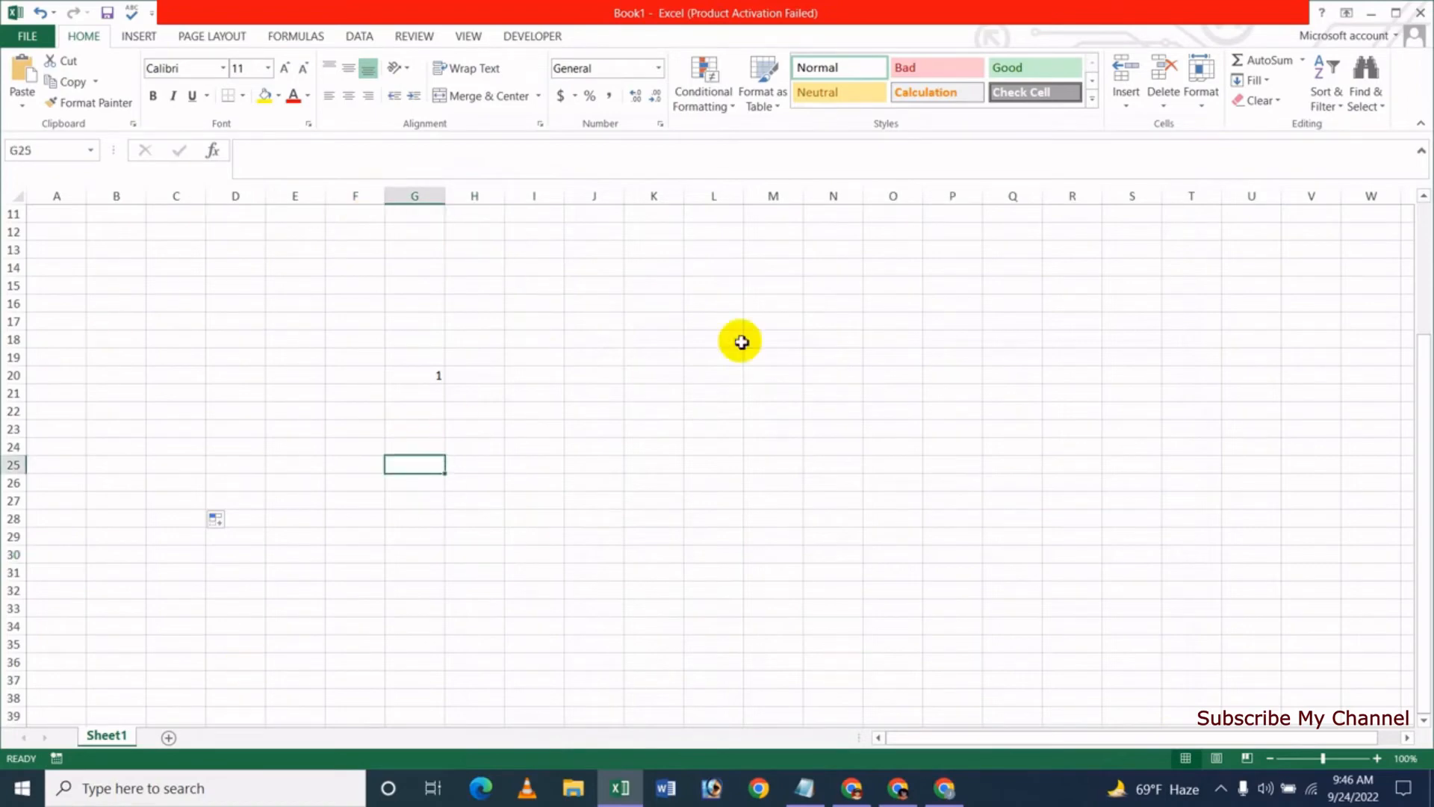
click(431, 397)
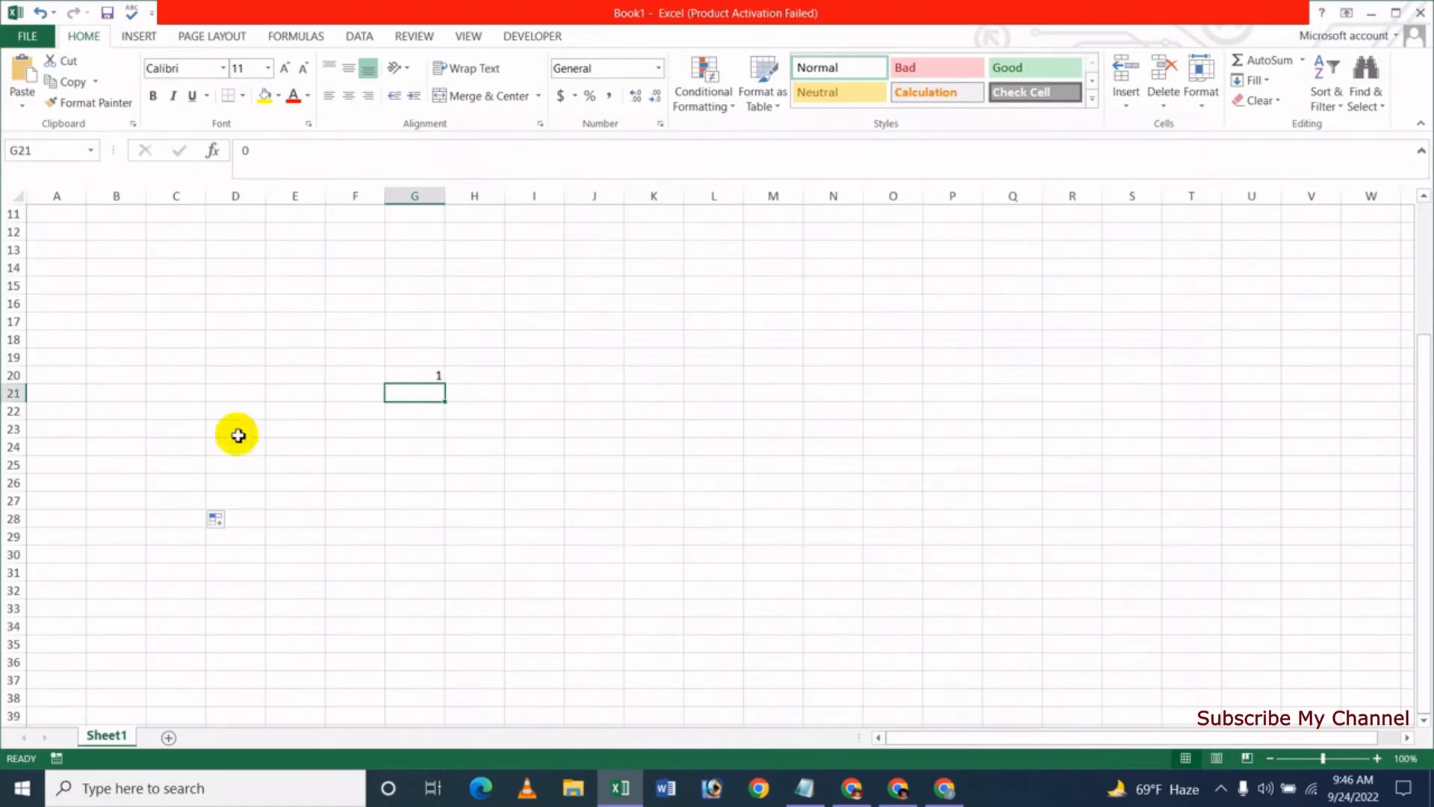
click(279, 448)
Re-enable the Show a zero in cells that have zero value display option for Sheet1
click(28, 36)
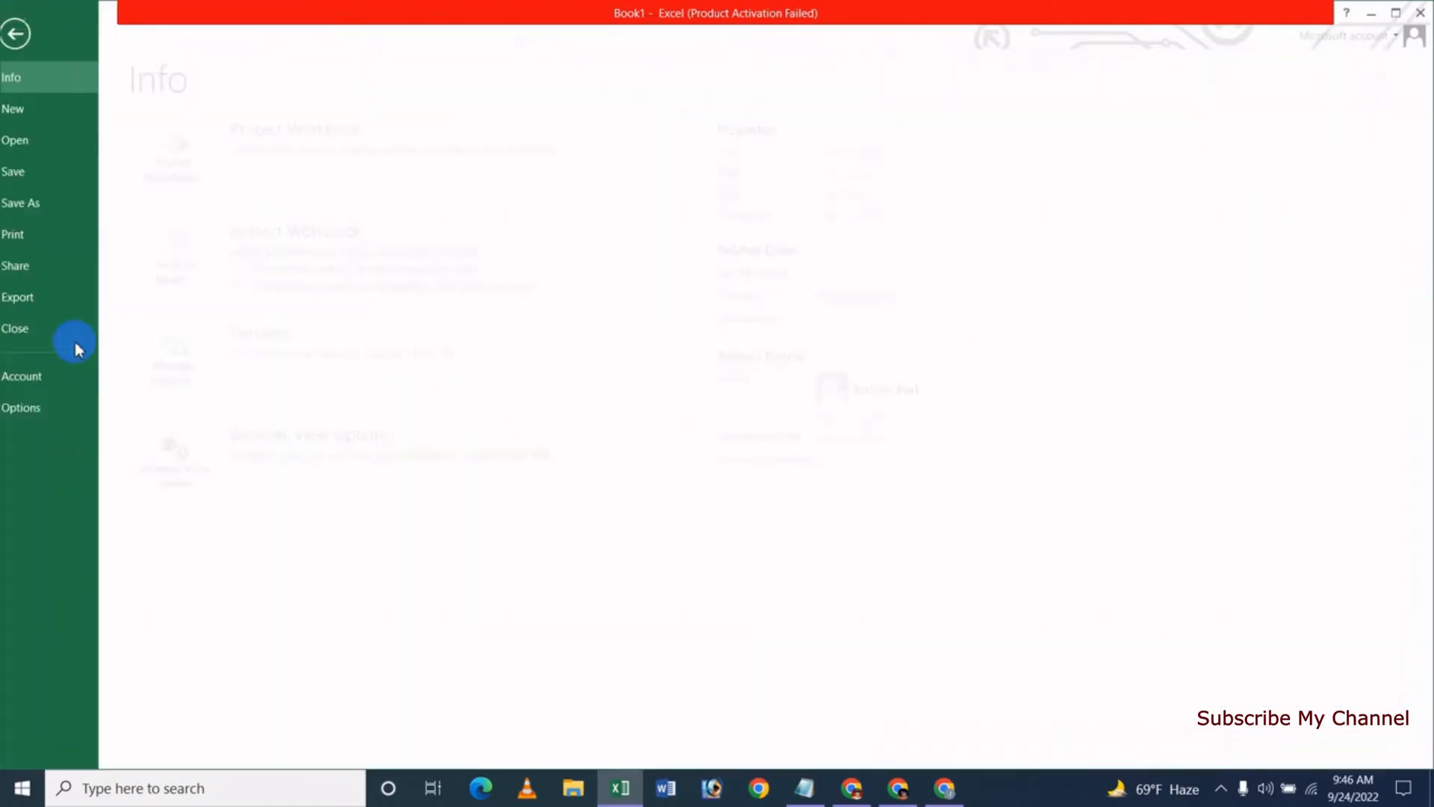
click(36, 406)
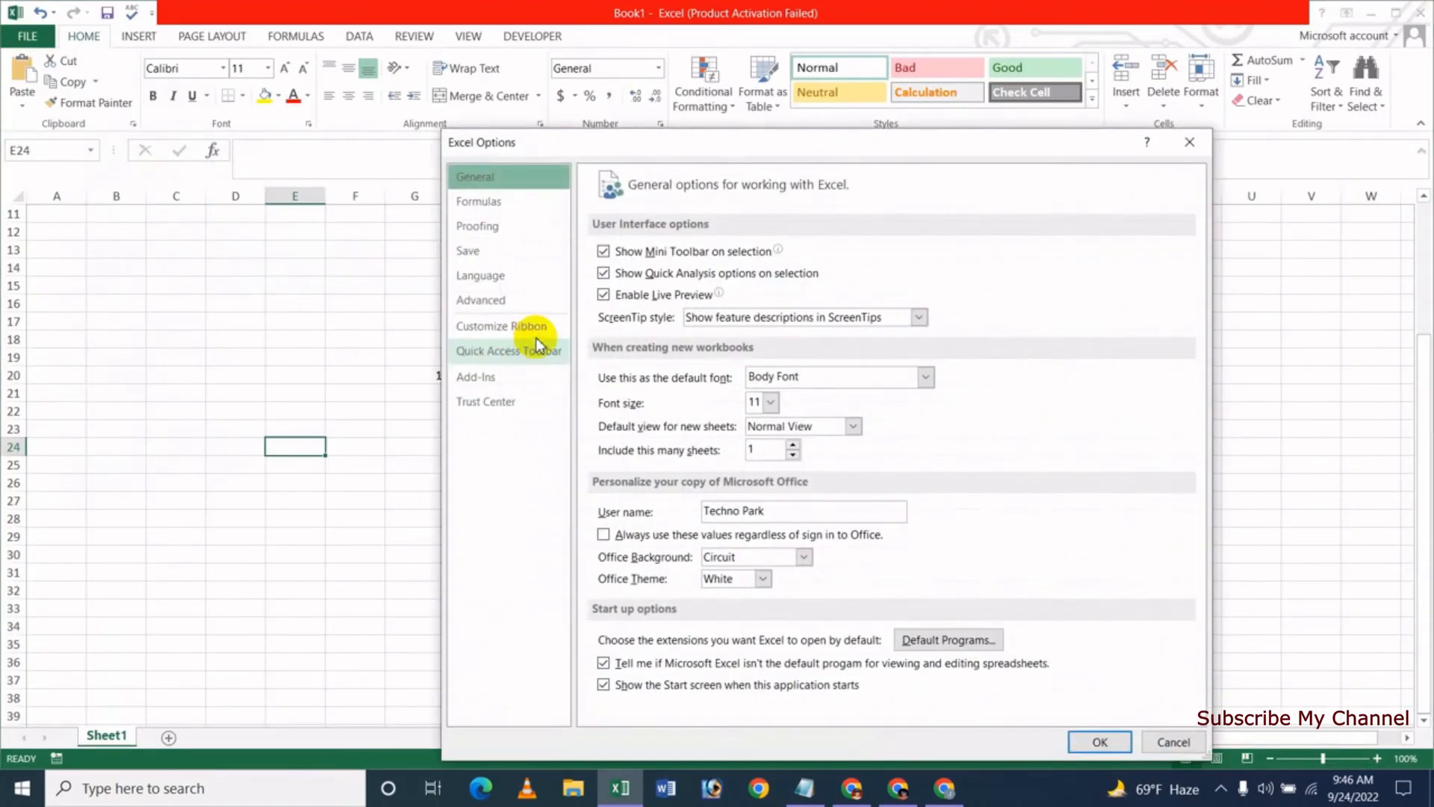
click(502, 297)
drag(1205, 256, 1195, 513)
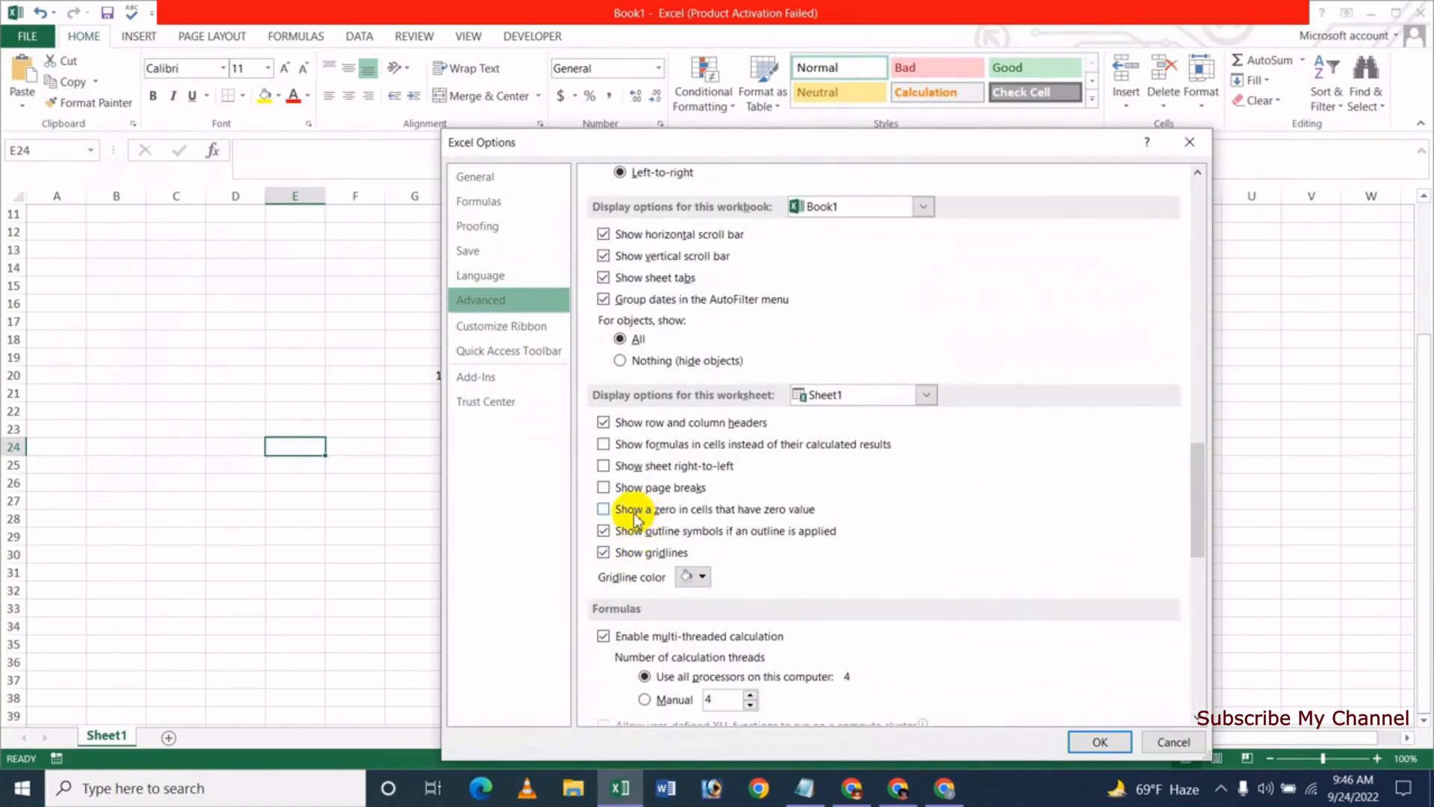
click(603, 511)
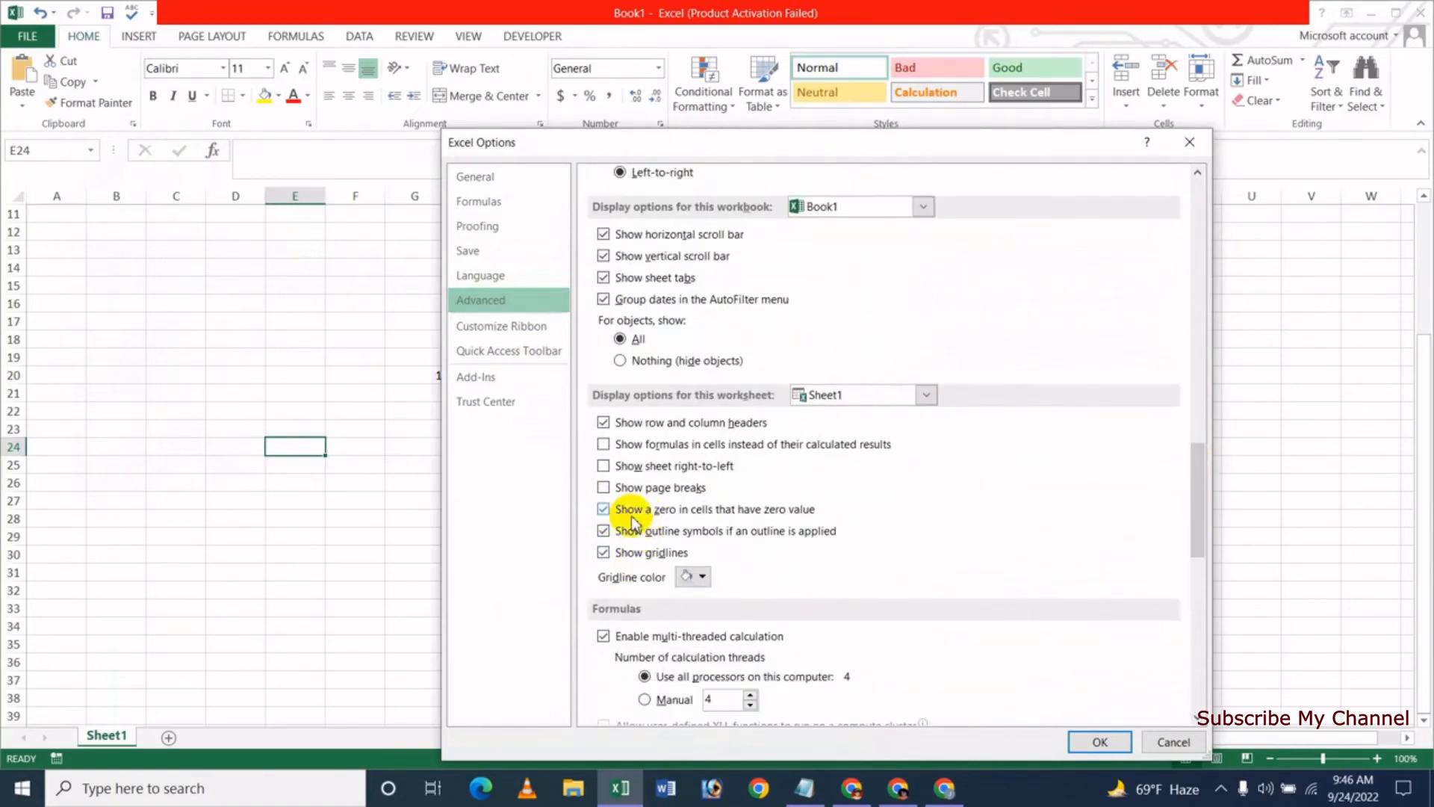
click(1094, 741)
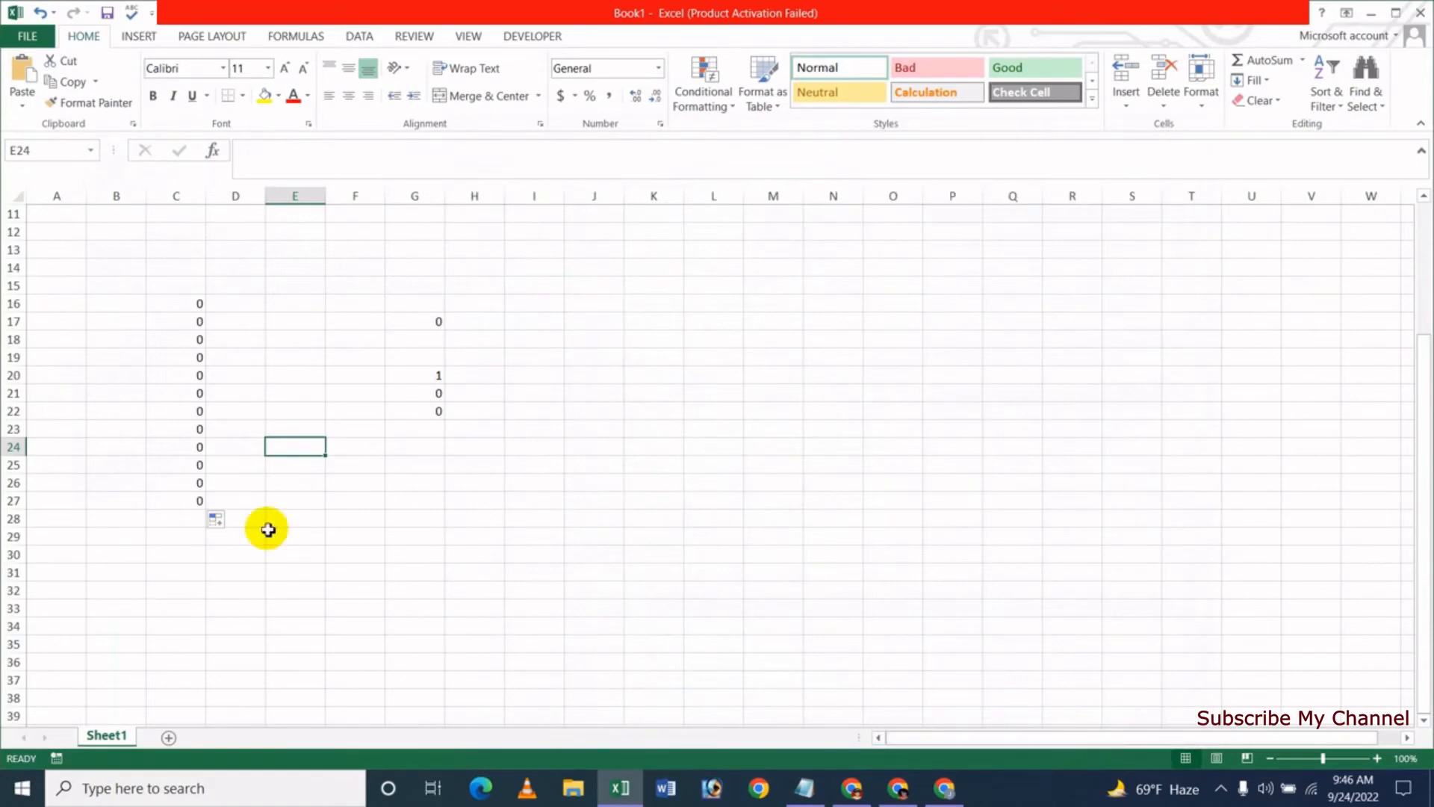
Delete the sample values in cells C16 to C27 and G17 to G22
drag(177, 282, 556, 607)
key(Delete)
click(653, 391)
Review the outline symbols setting in Sheet1's advanced display options, close them without changes, and select cell E21
click(30, 36)
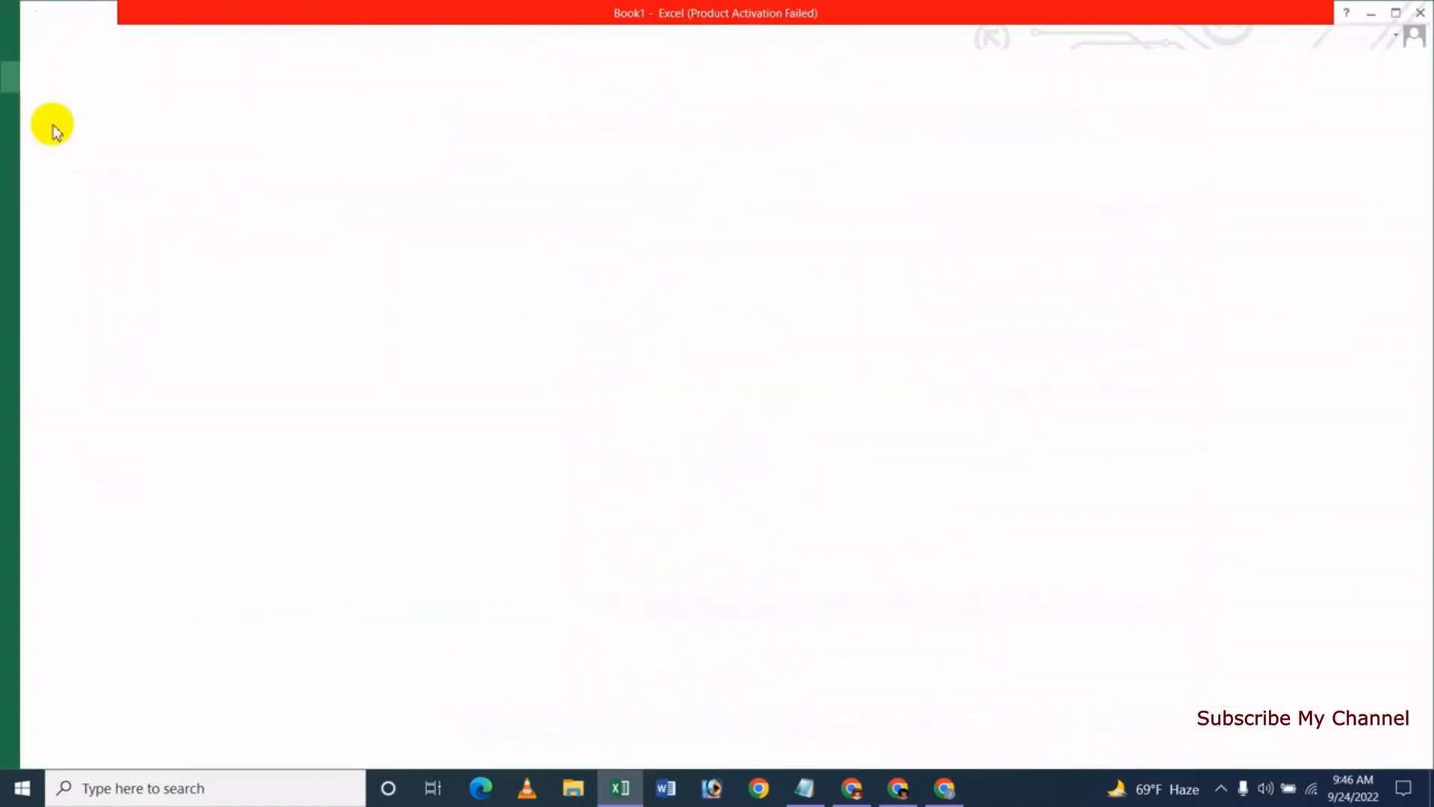
click(70, 409)
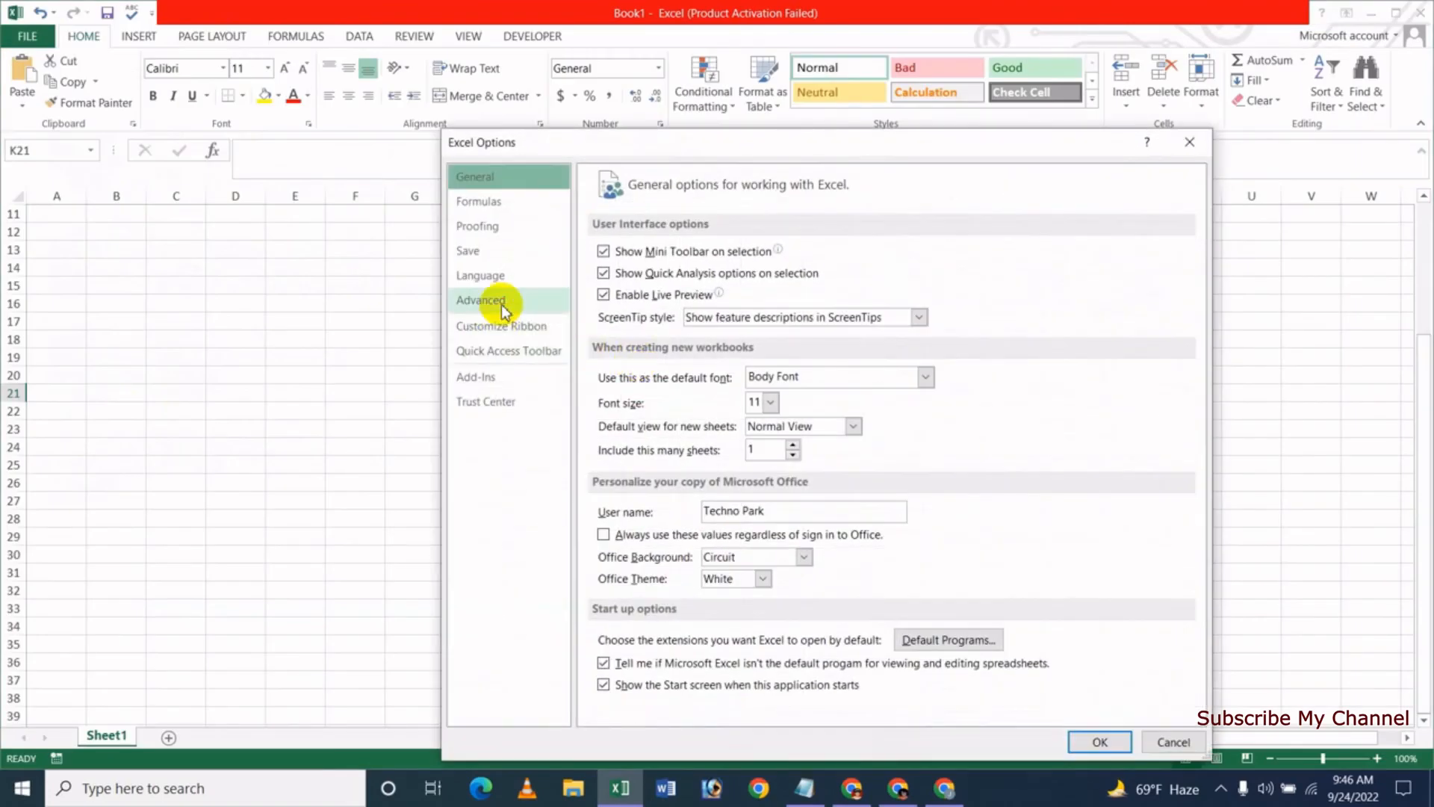
click(482, 301)
drag(1200, 287, 1216, 534)
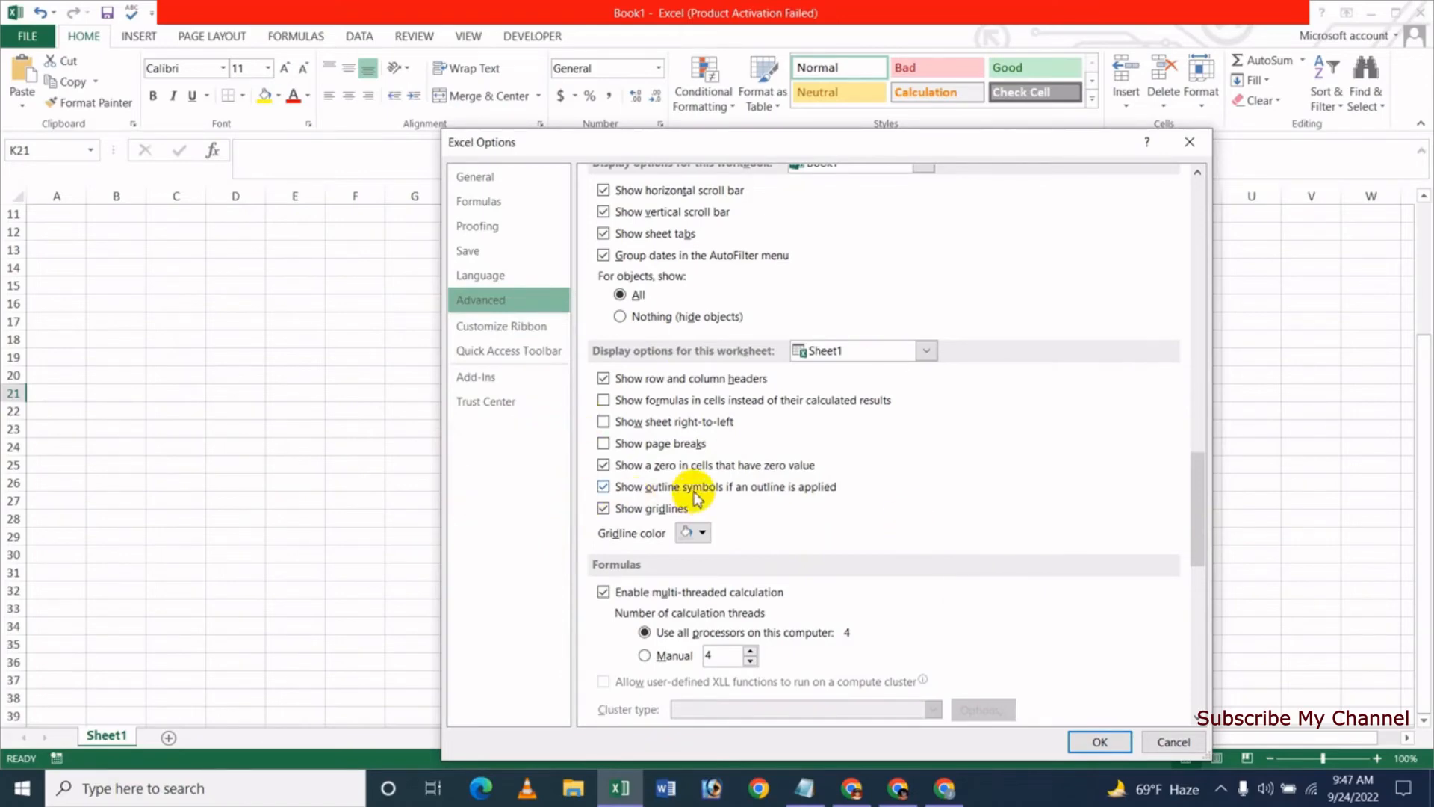
click(1130, 743)
click(306, 394)
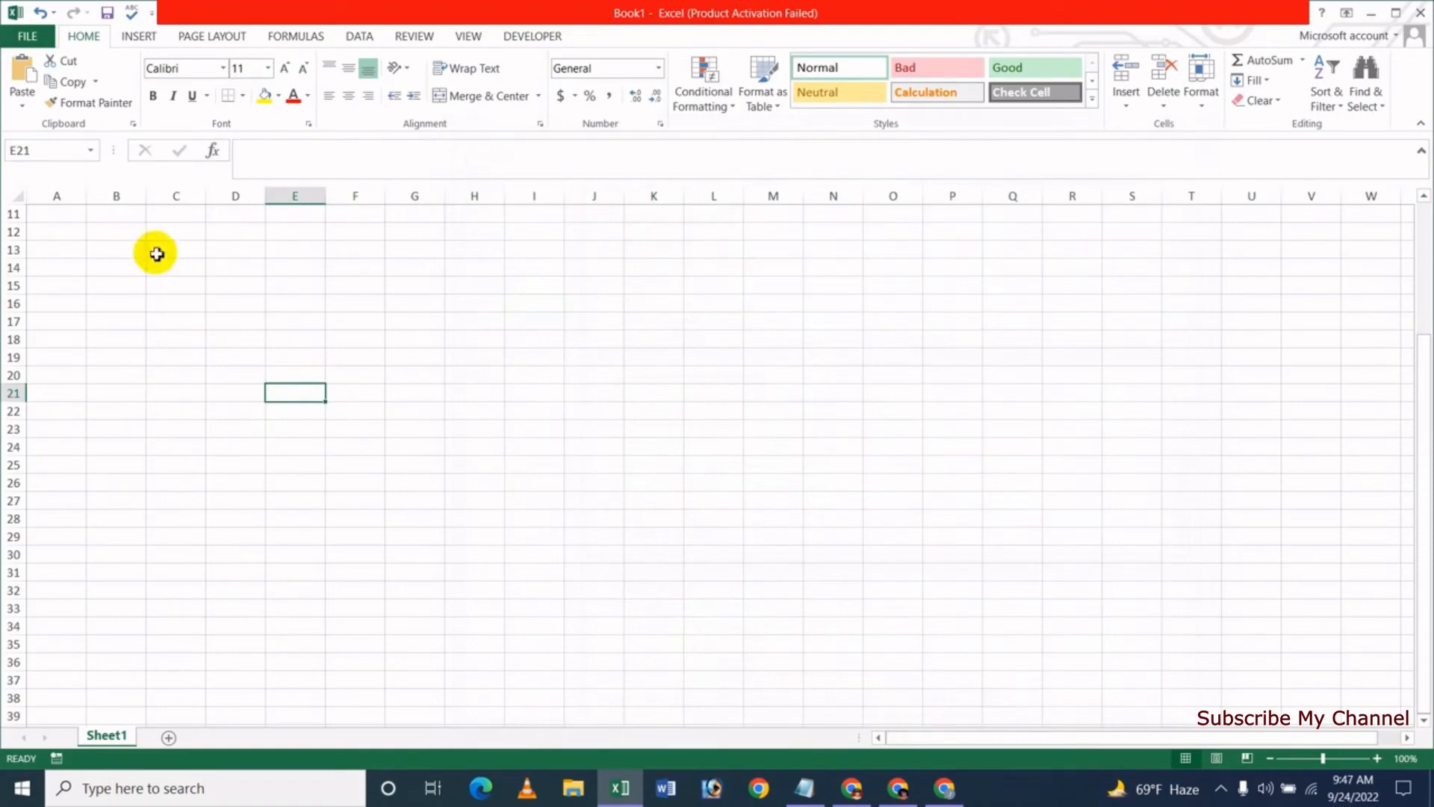
Group columns F through J, and test collapsing and expanding the group
click(359, 195)
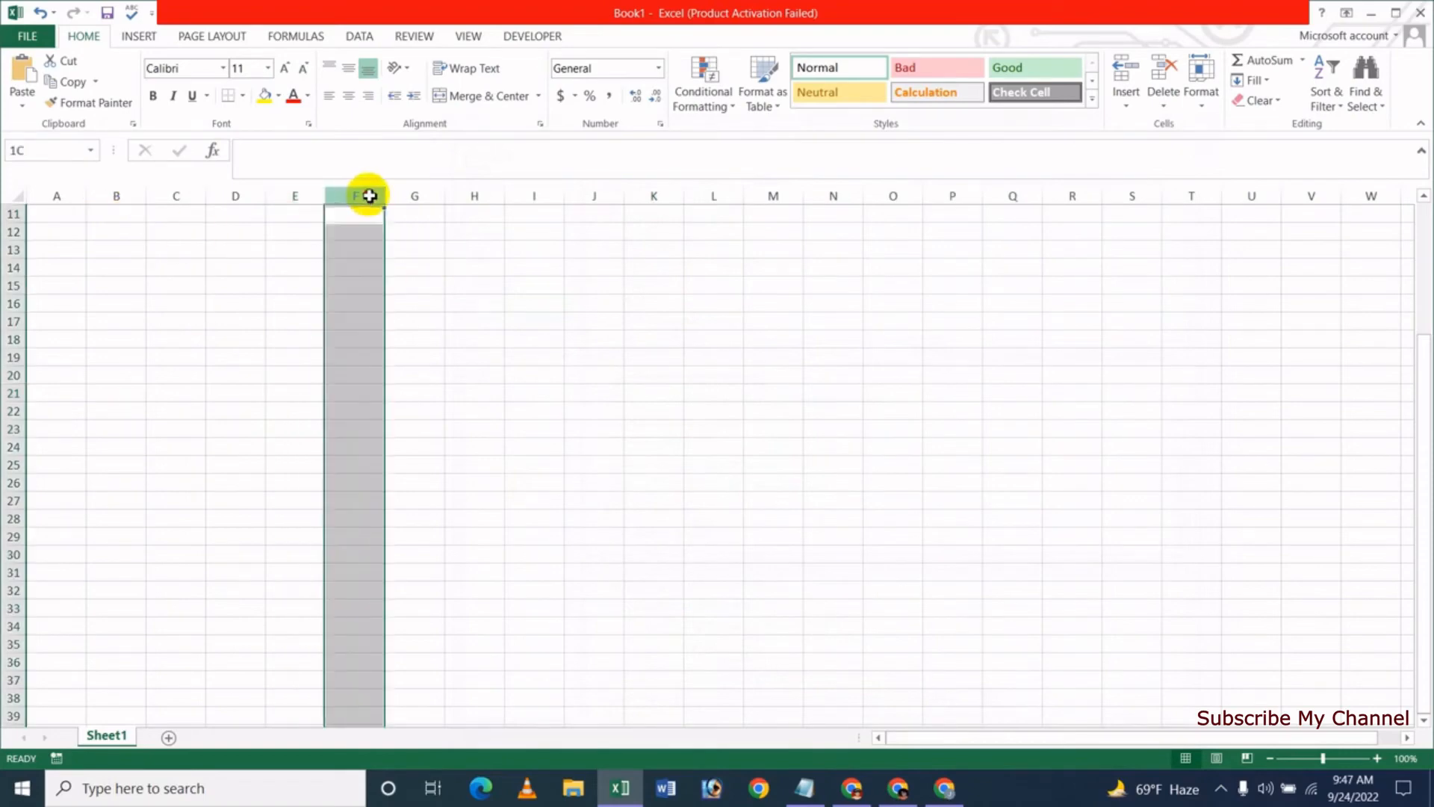
drag(372, 198, 585, 202)
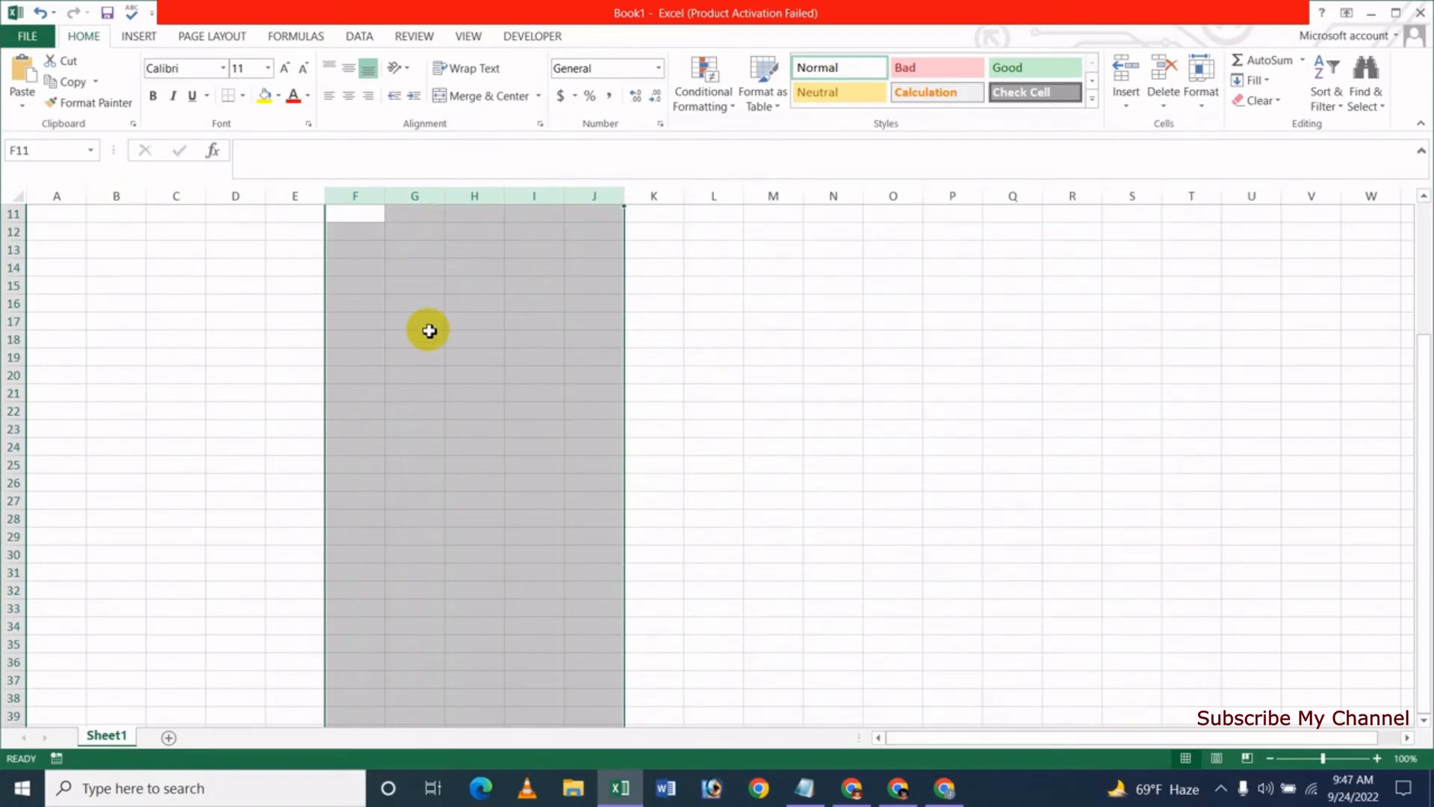
click(361, 37)
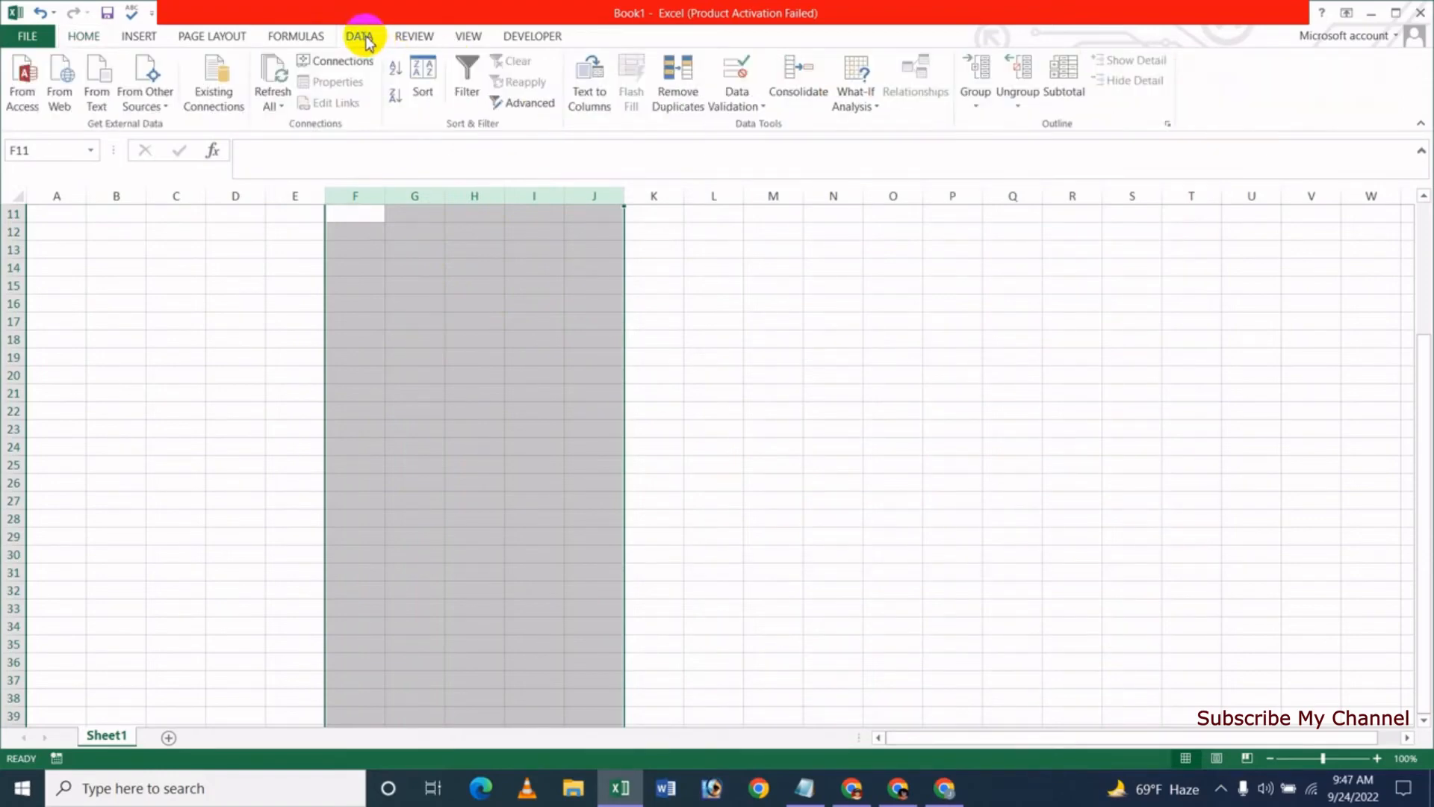
click(977, 111)
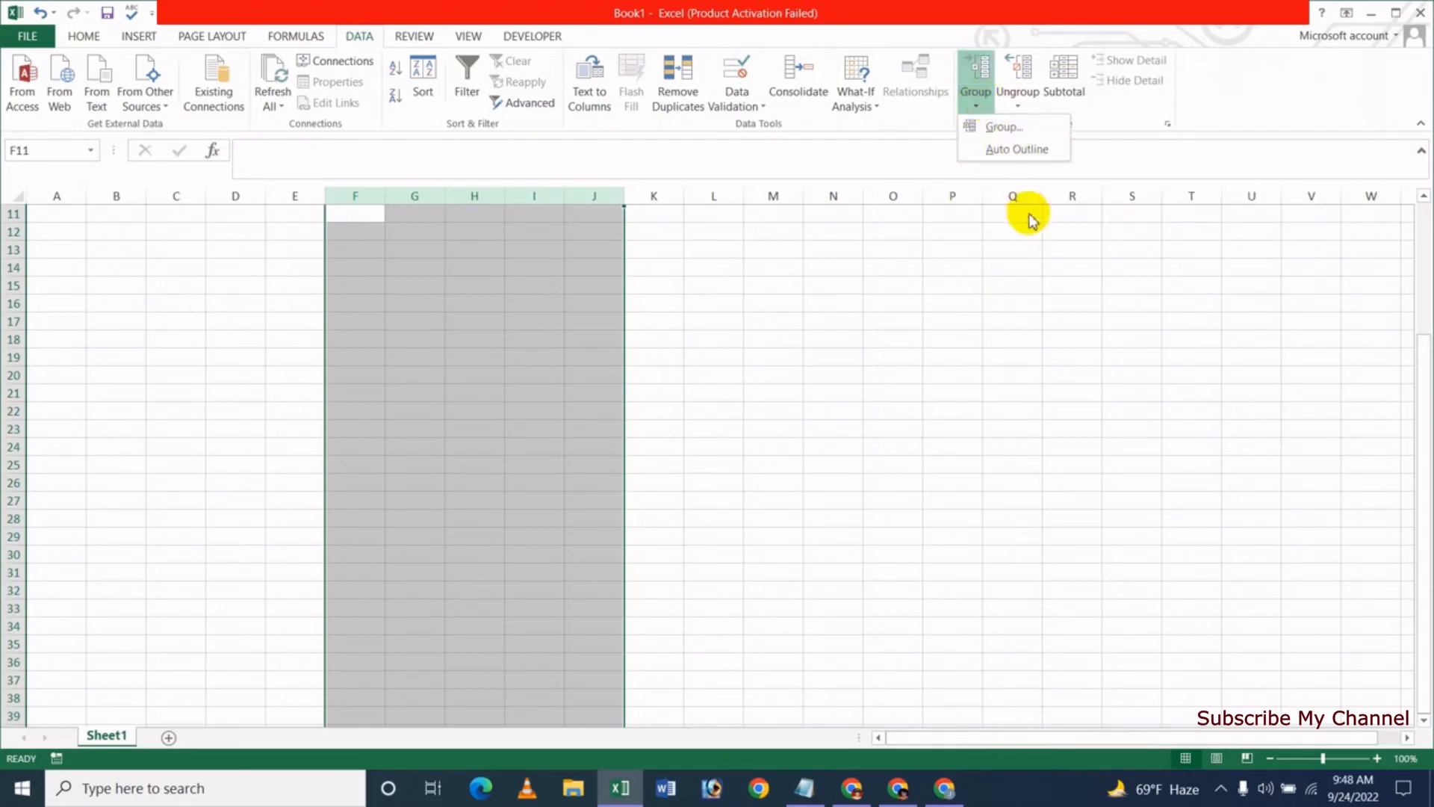
click(998, 128)
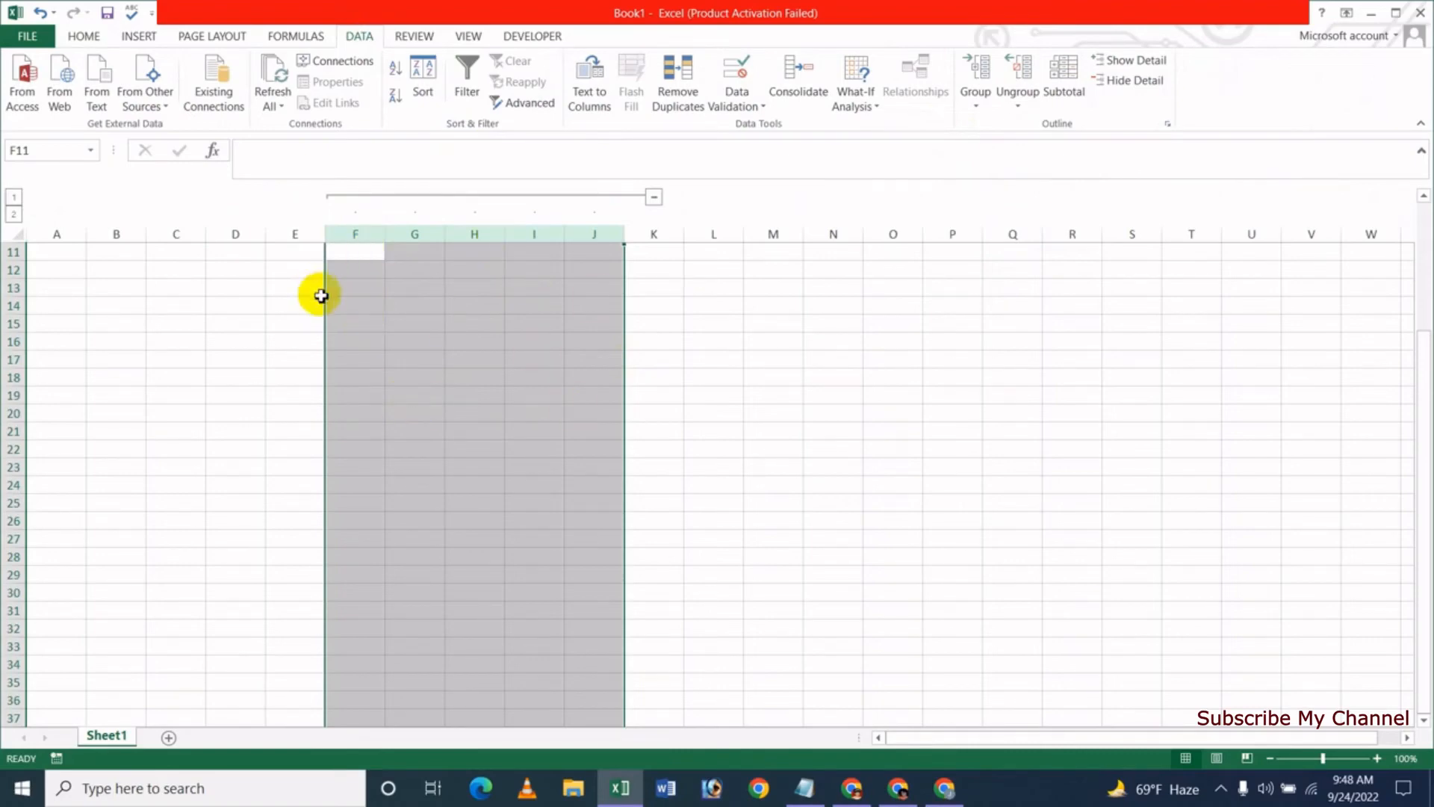
click(655, 198)
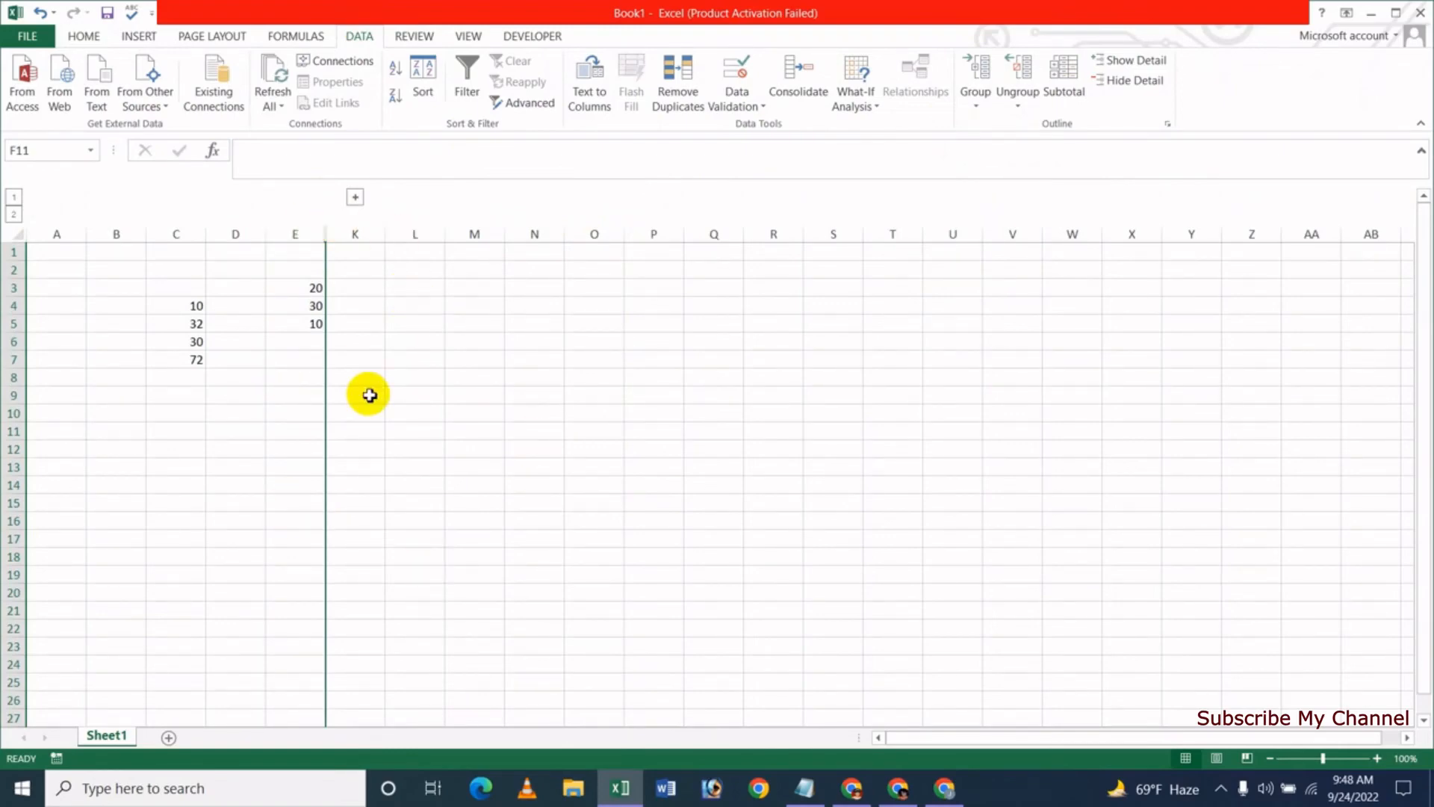
click(355, 200)
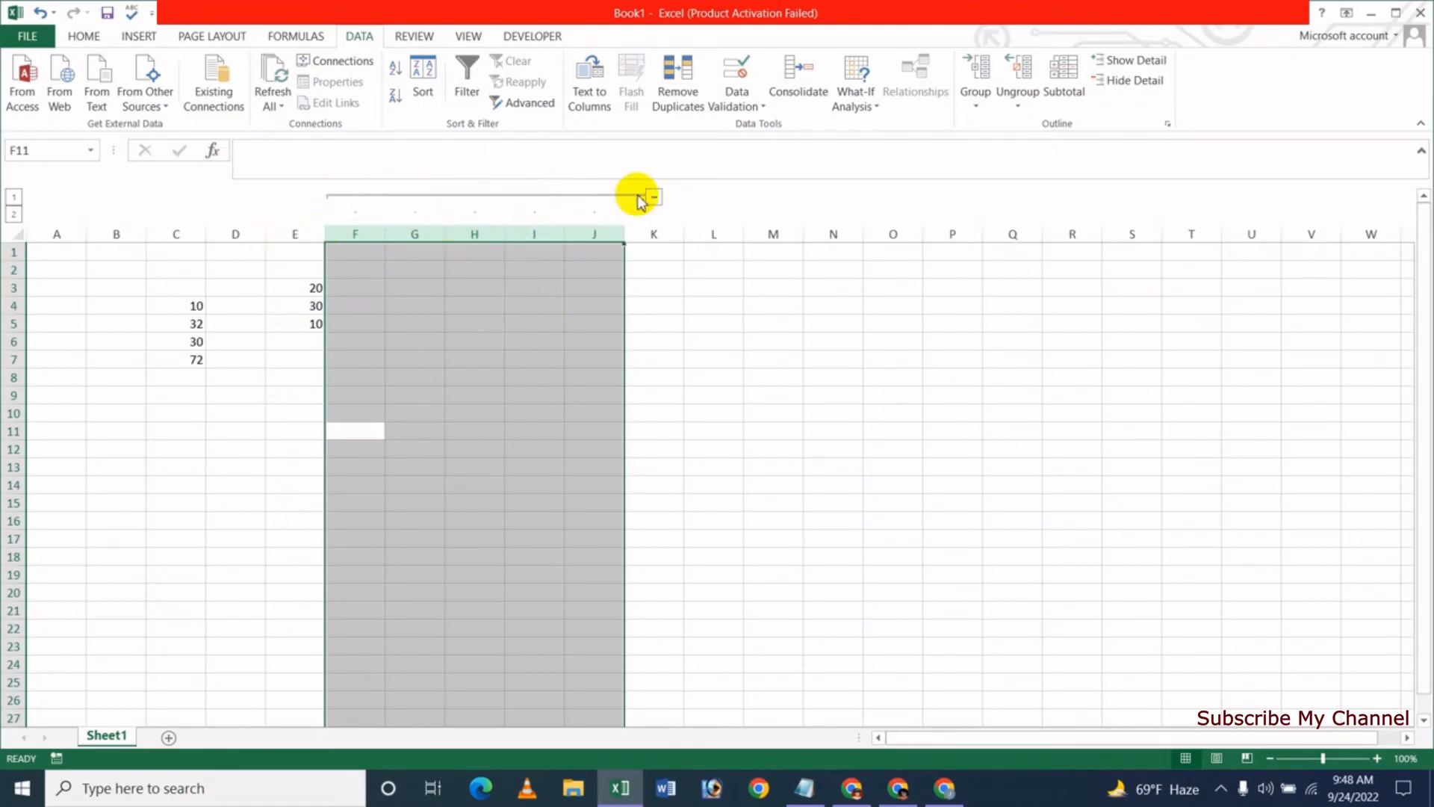
Disable the Show outline symbols if an outline is applied display option for Sheet1
click(51, 37)
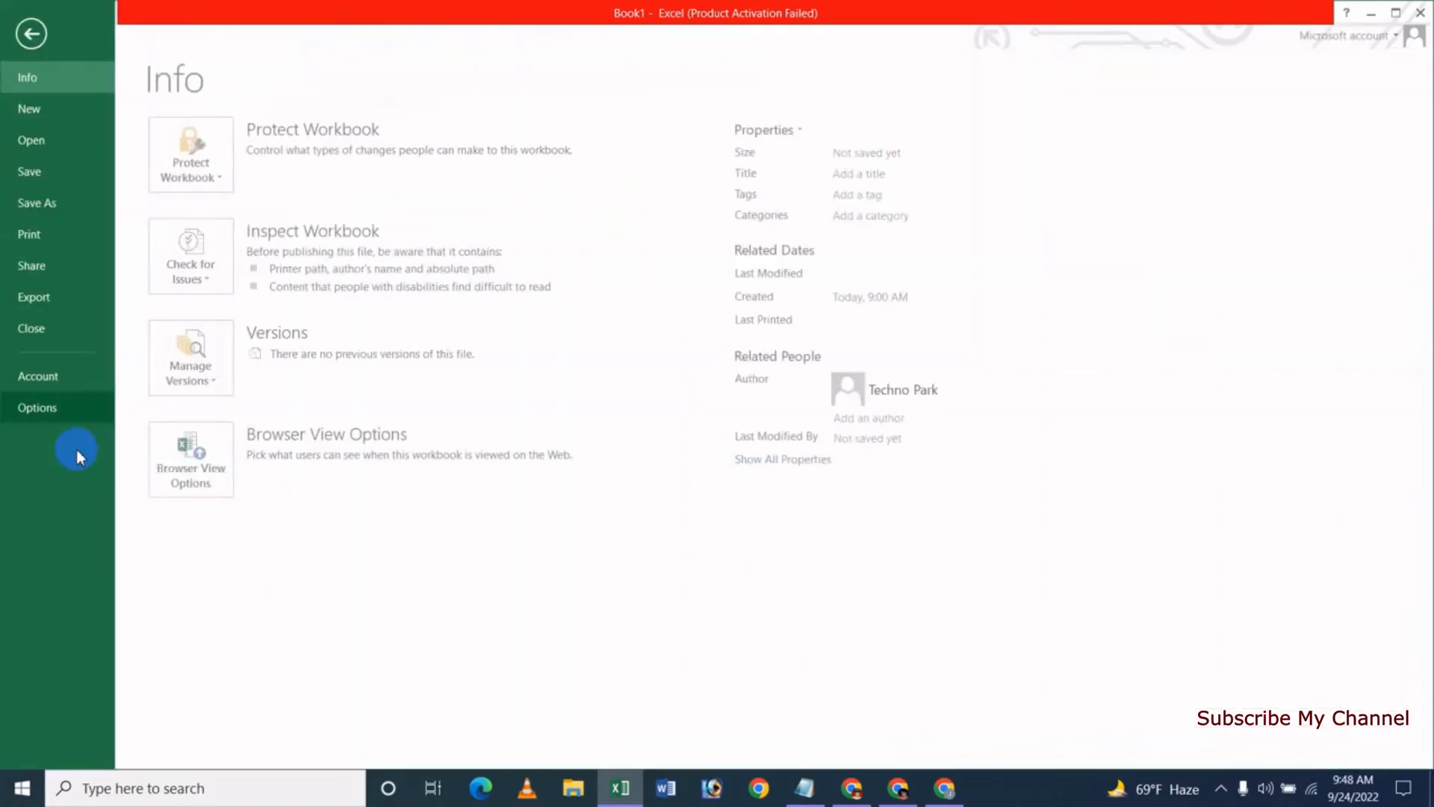
click(49, 409)
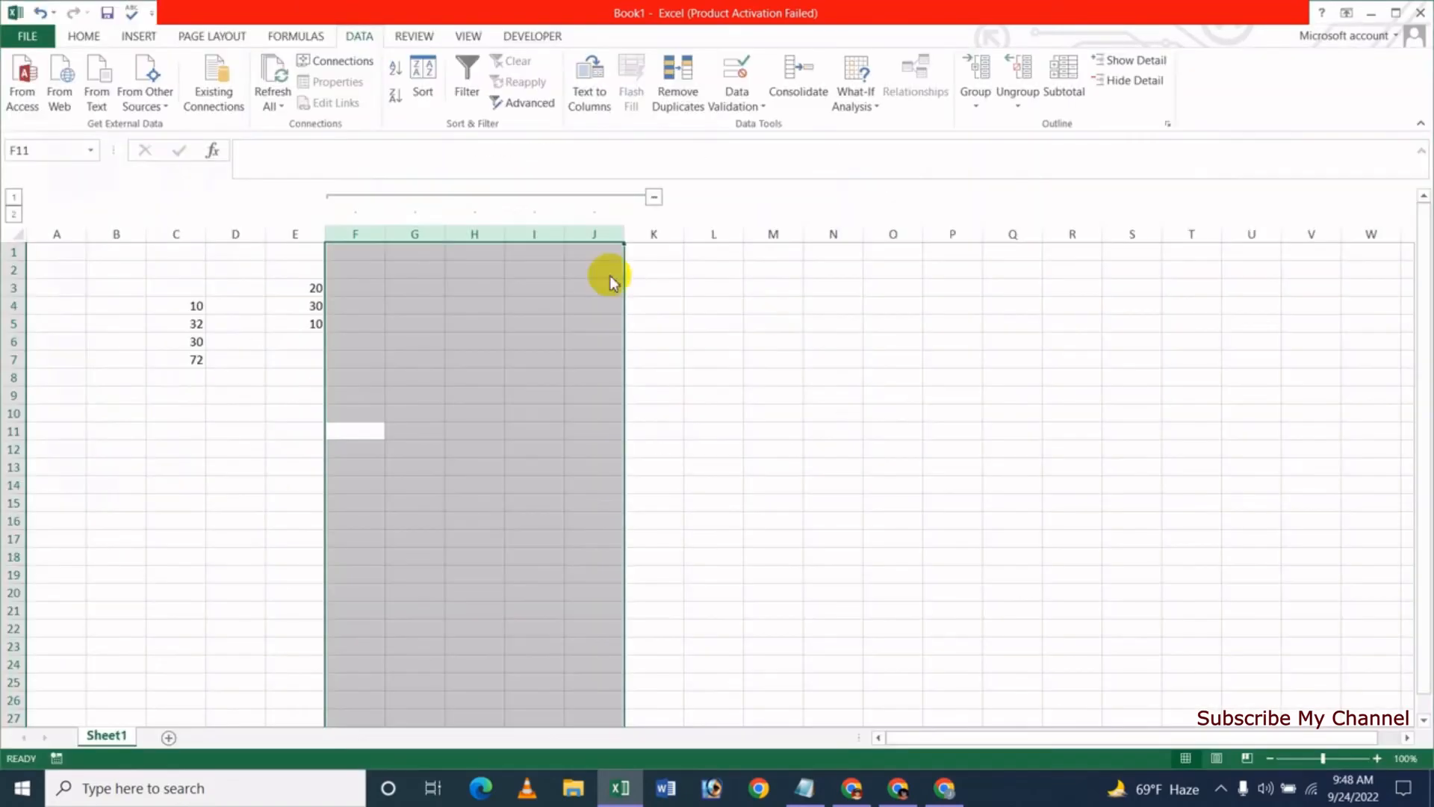
click(481, 300)
drag(1195, 235, 1221, 510)
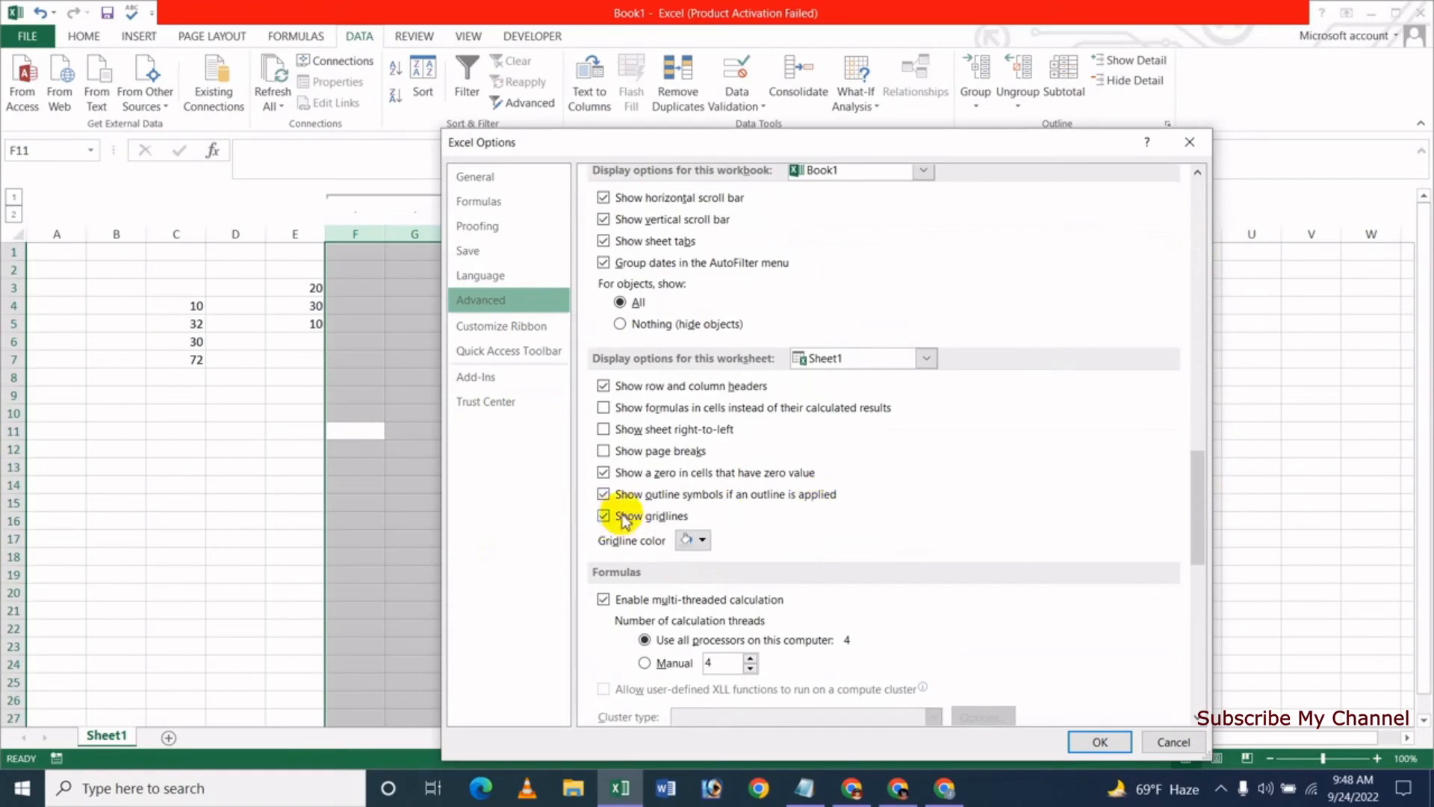
click(604, 494)
click(1104, 740)
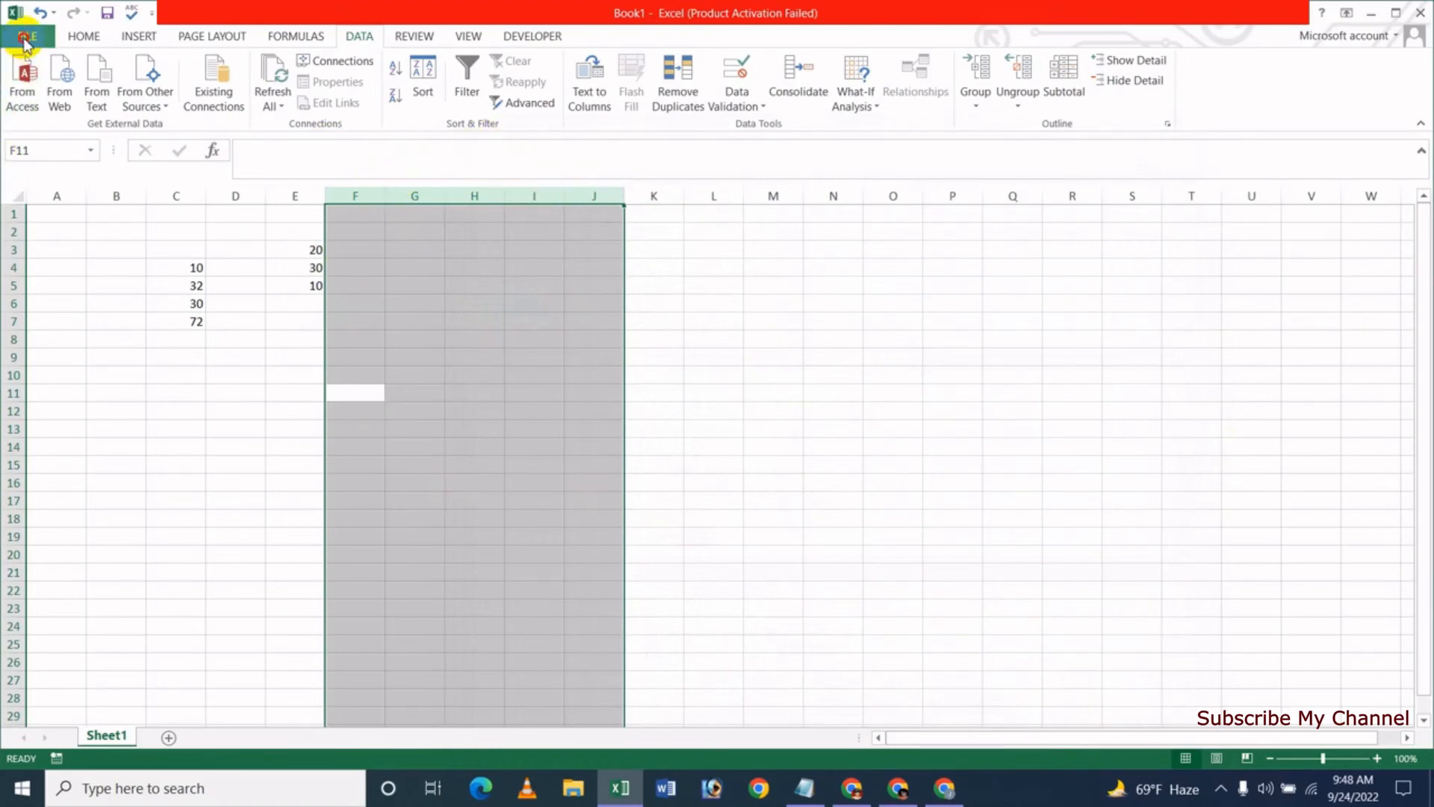
Enable the Show outline symbols if an outline is applied display option for Sheet1
click(24, 38)
click(41, 407)
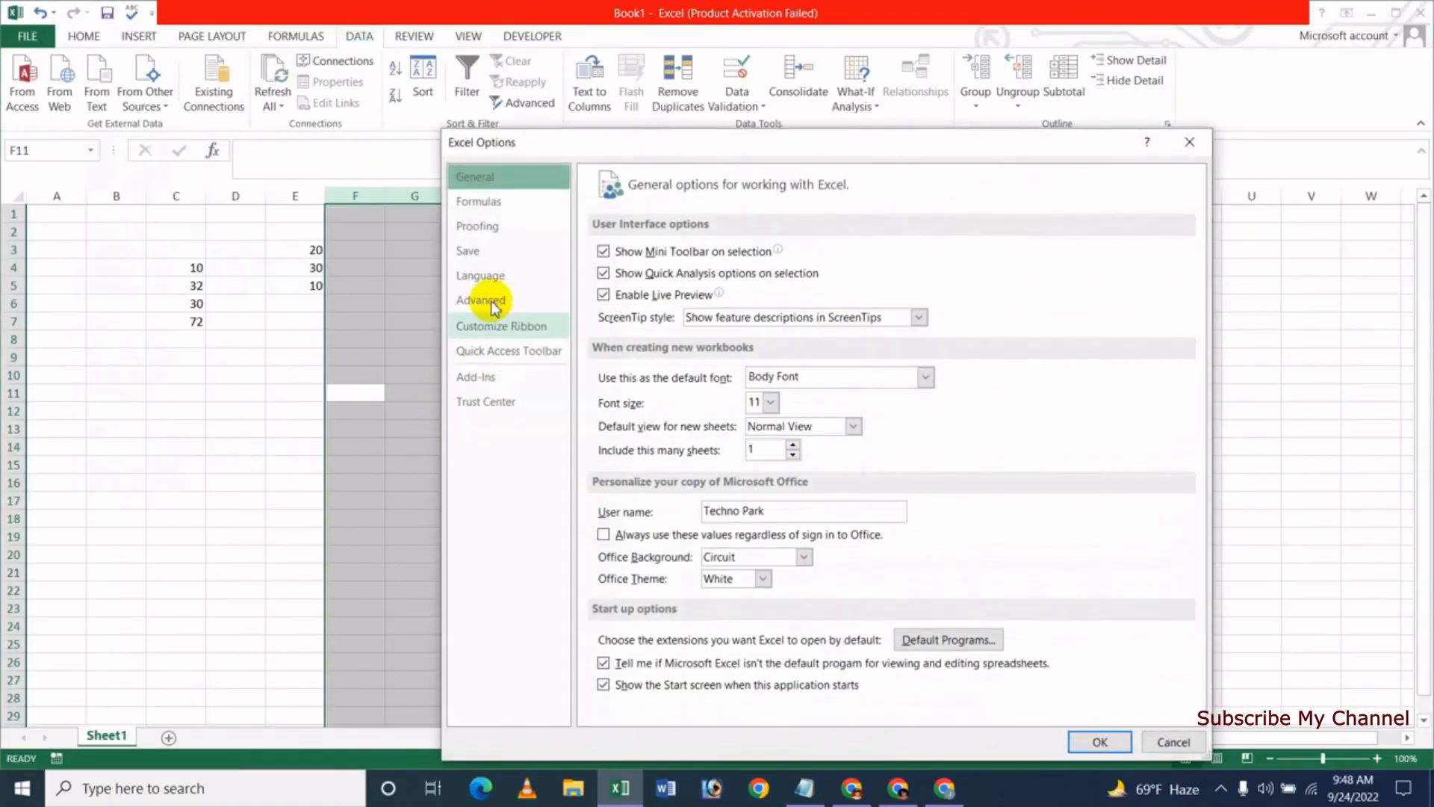
click(493, 302)
drag(1200, 250, 1208, 560)
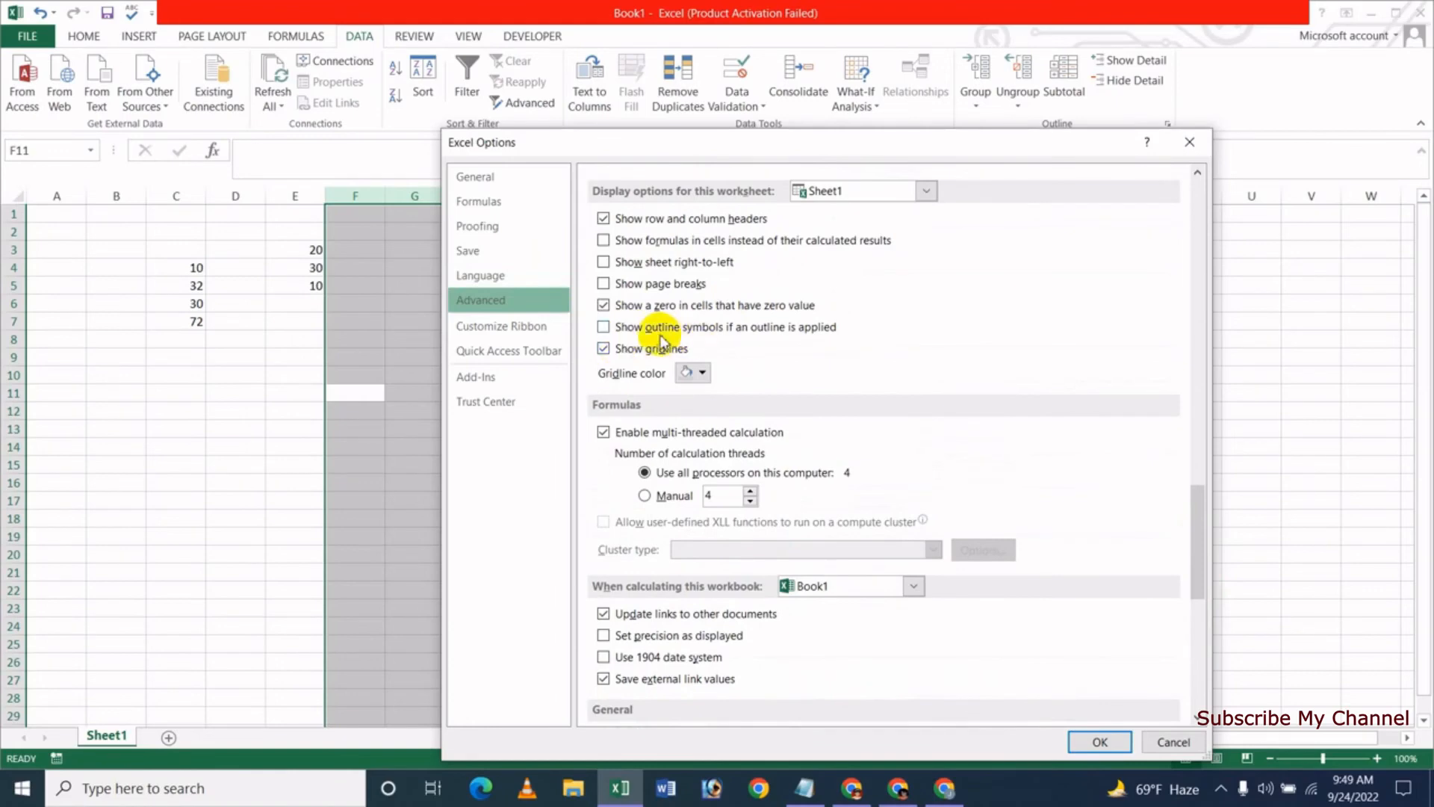
click(607, 328)
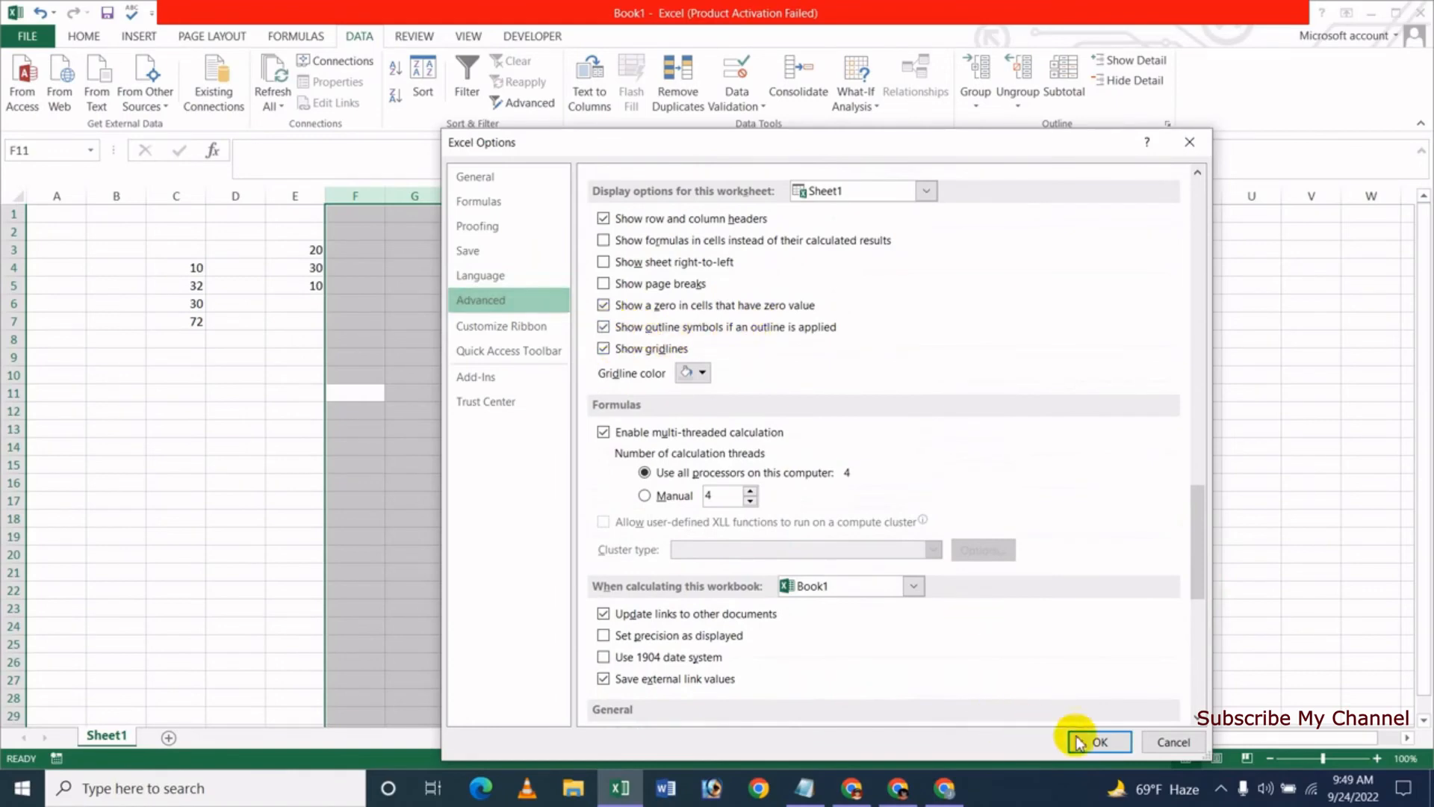
click(1098, 743)
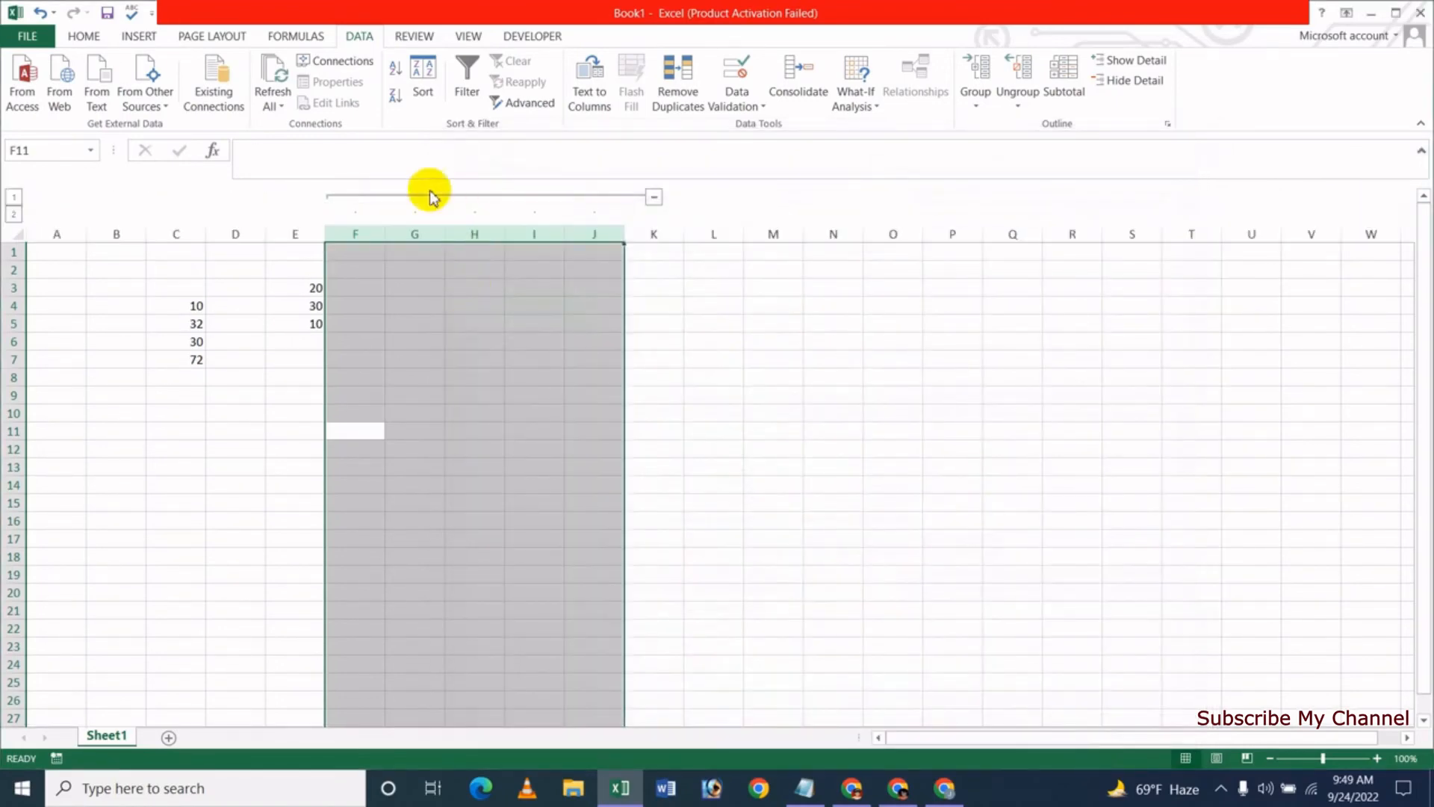
Ungroup columns F through J and select cell G11
click(1028, 95)
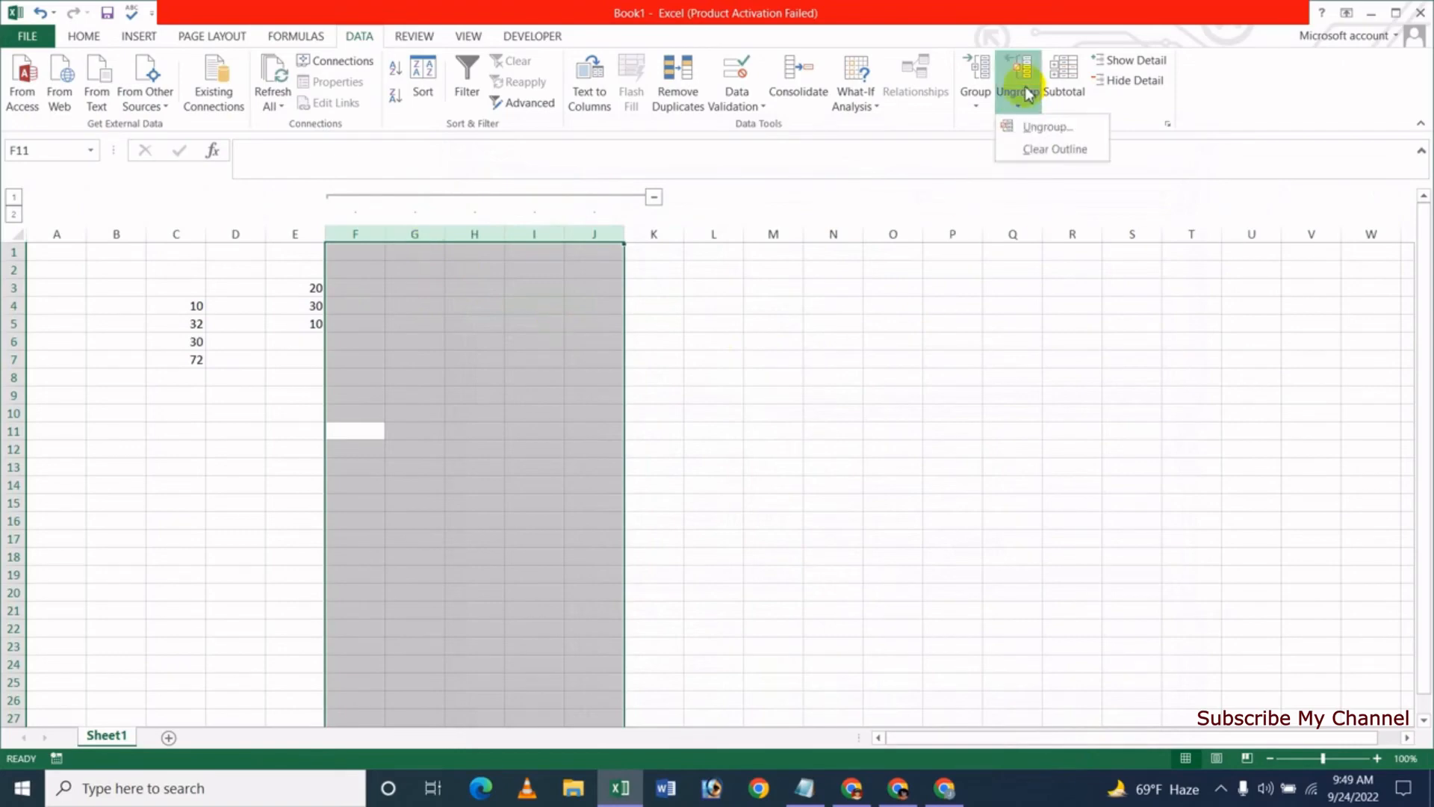
click(1040, 128)
click(470, 337)
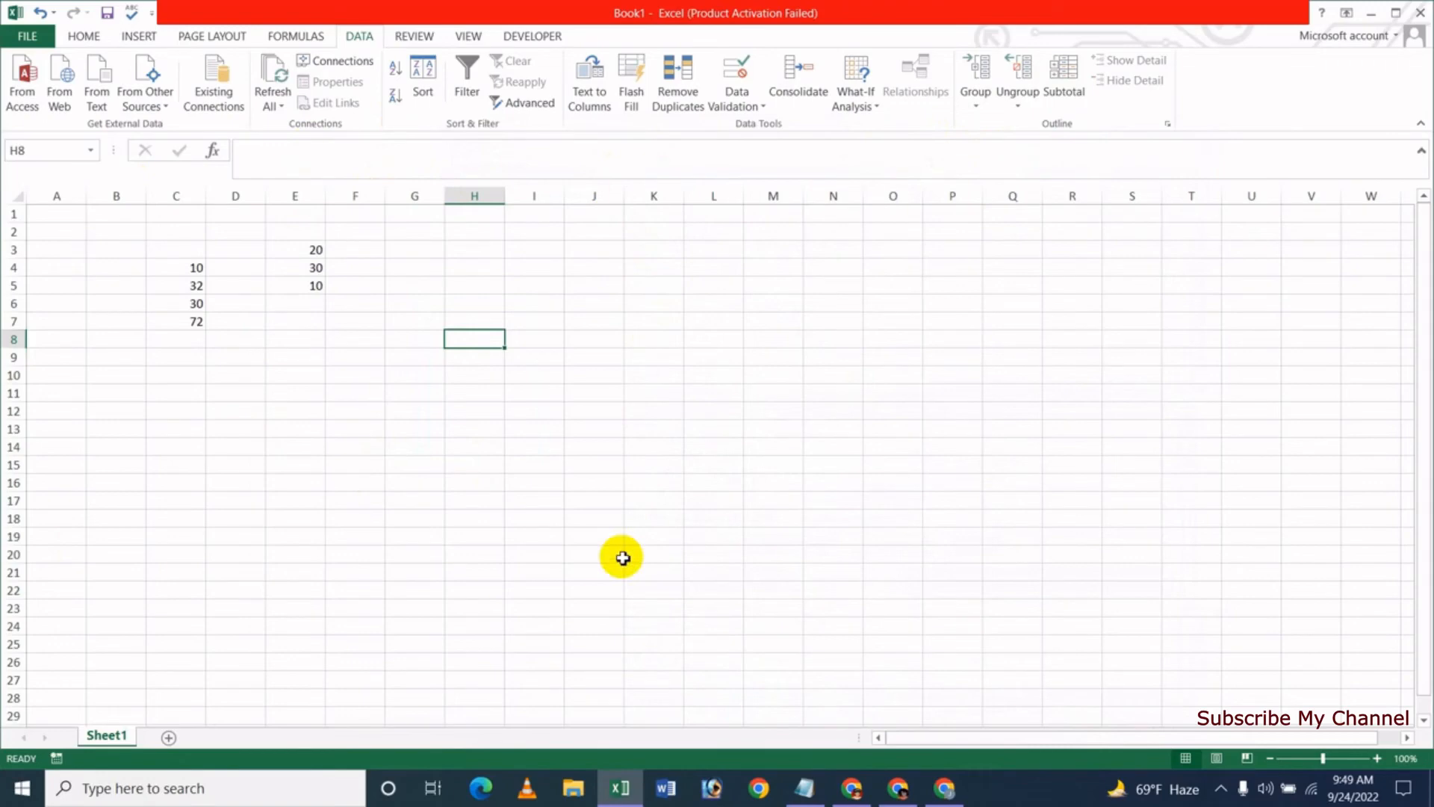
click(407, 392)
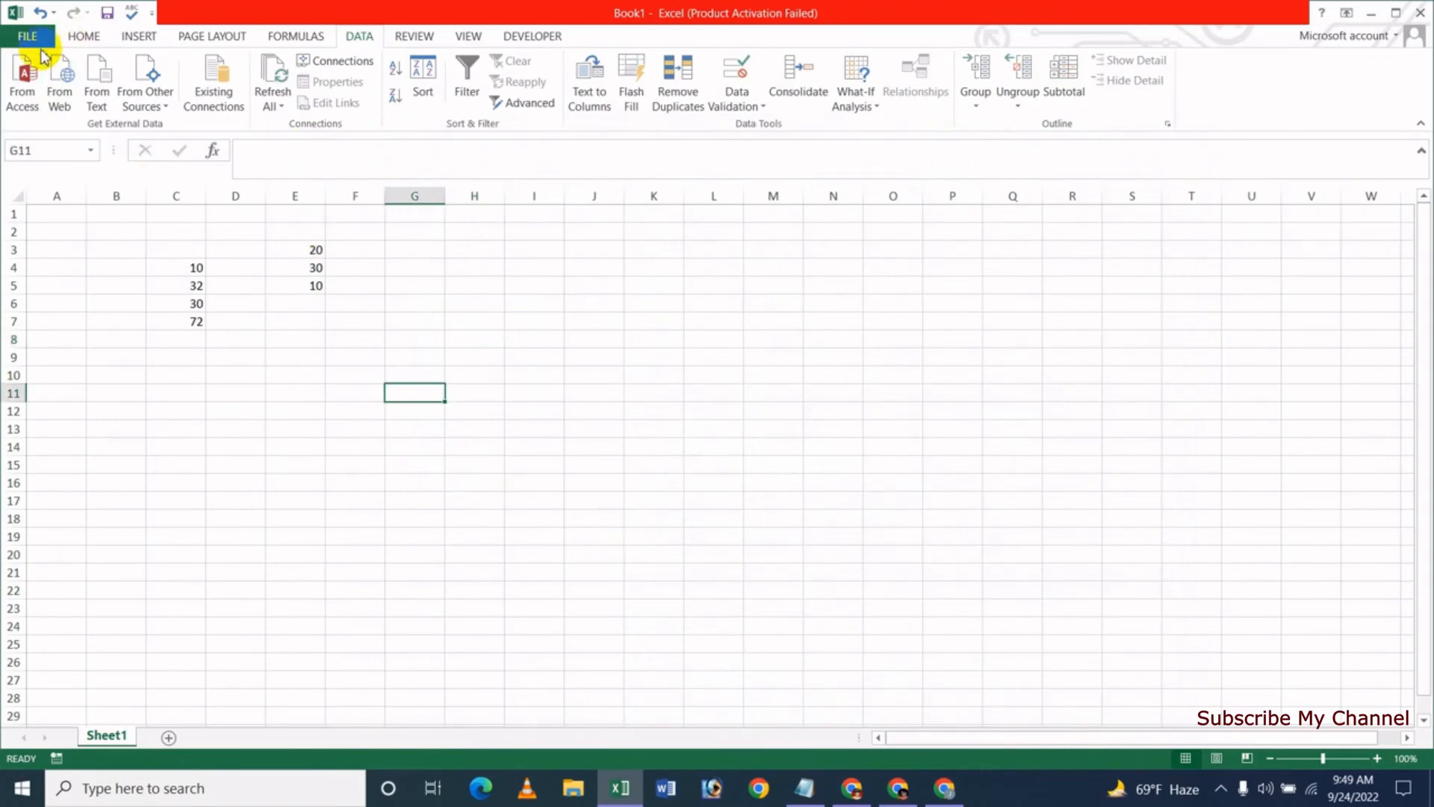
Disable the Show gridlines display option for Sheet1 and select cell H11 on the sheet
click(50, 39)
click(55, 405)
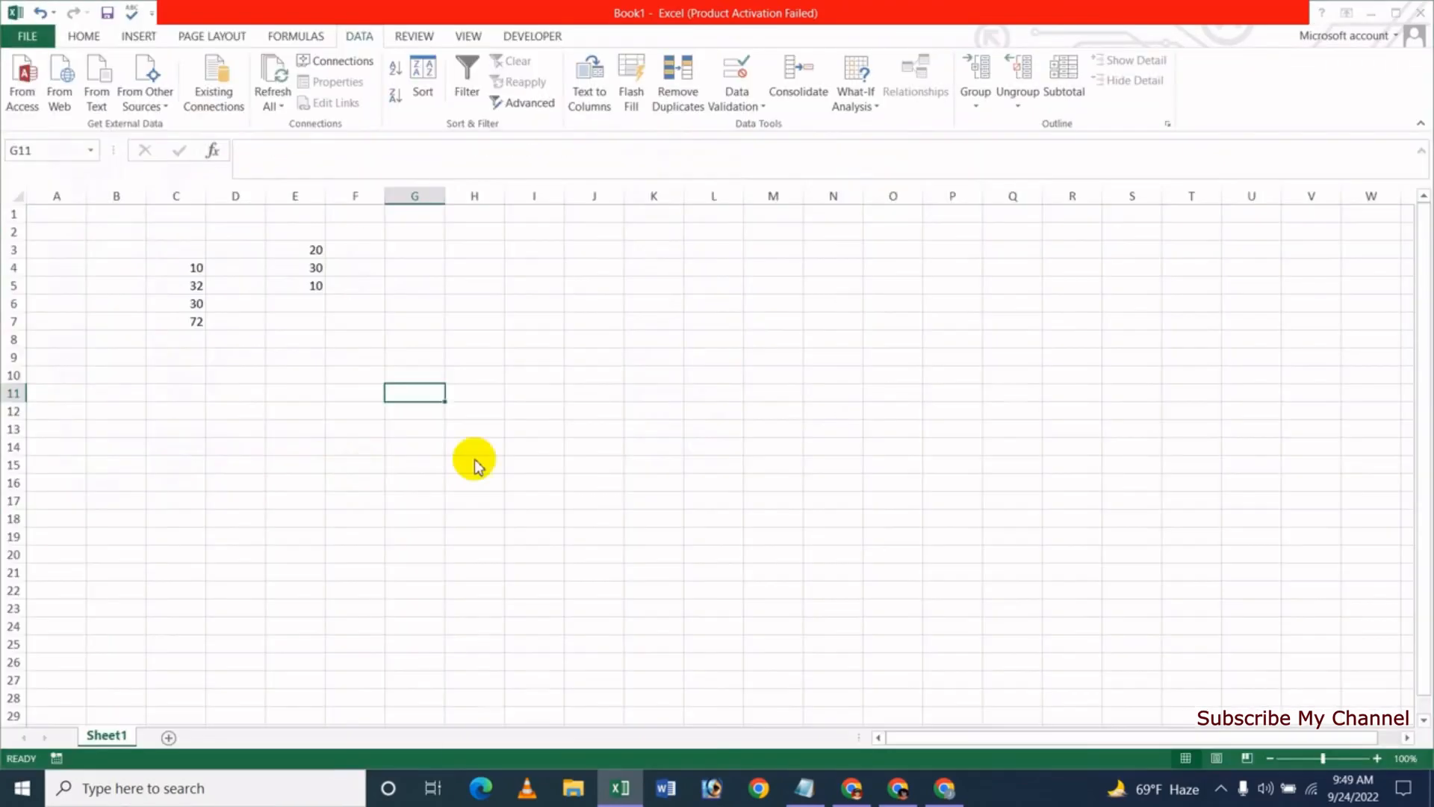
click(481, 299)
drag(1190, 250, 1200, 590)
scroll(1200, 609, down, 2)
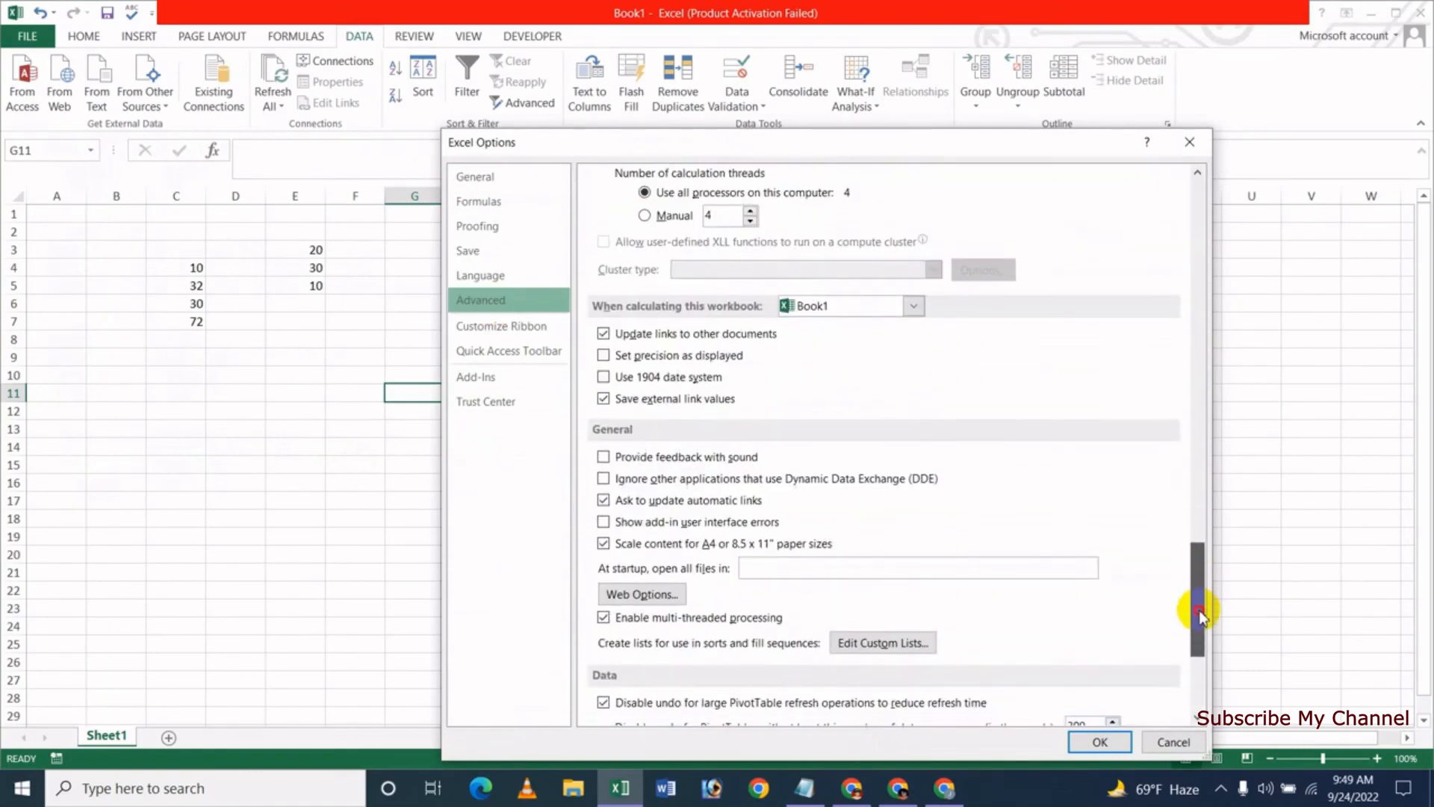
drag(1200, 609, 1221, 540)
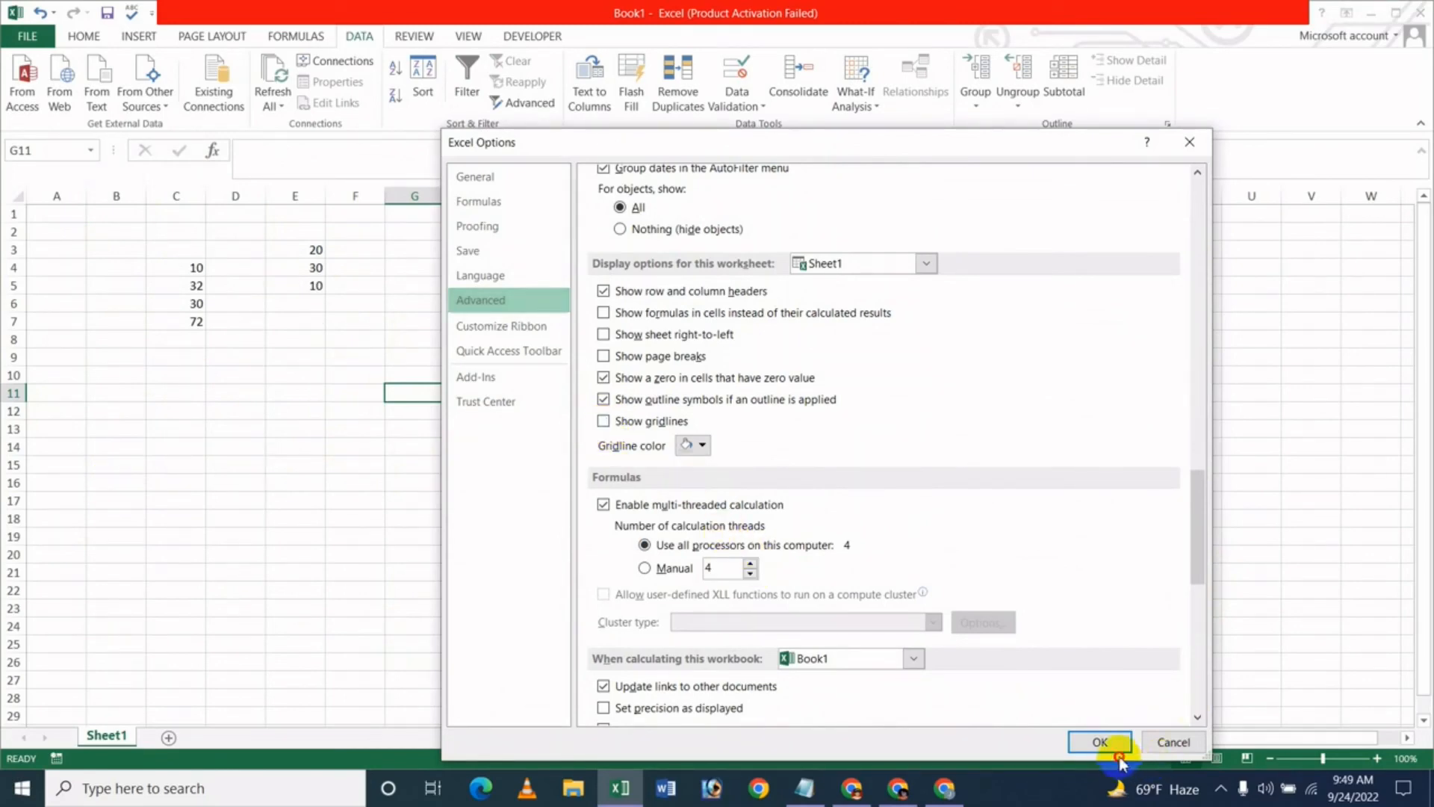
click(1101, 742)
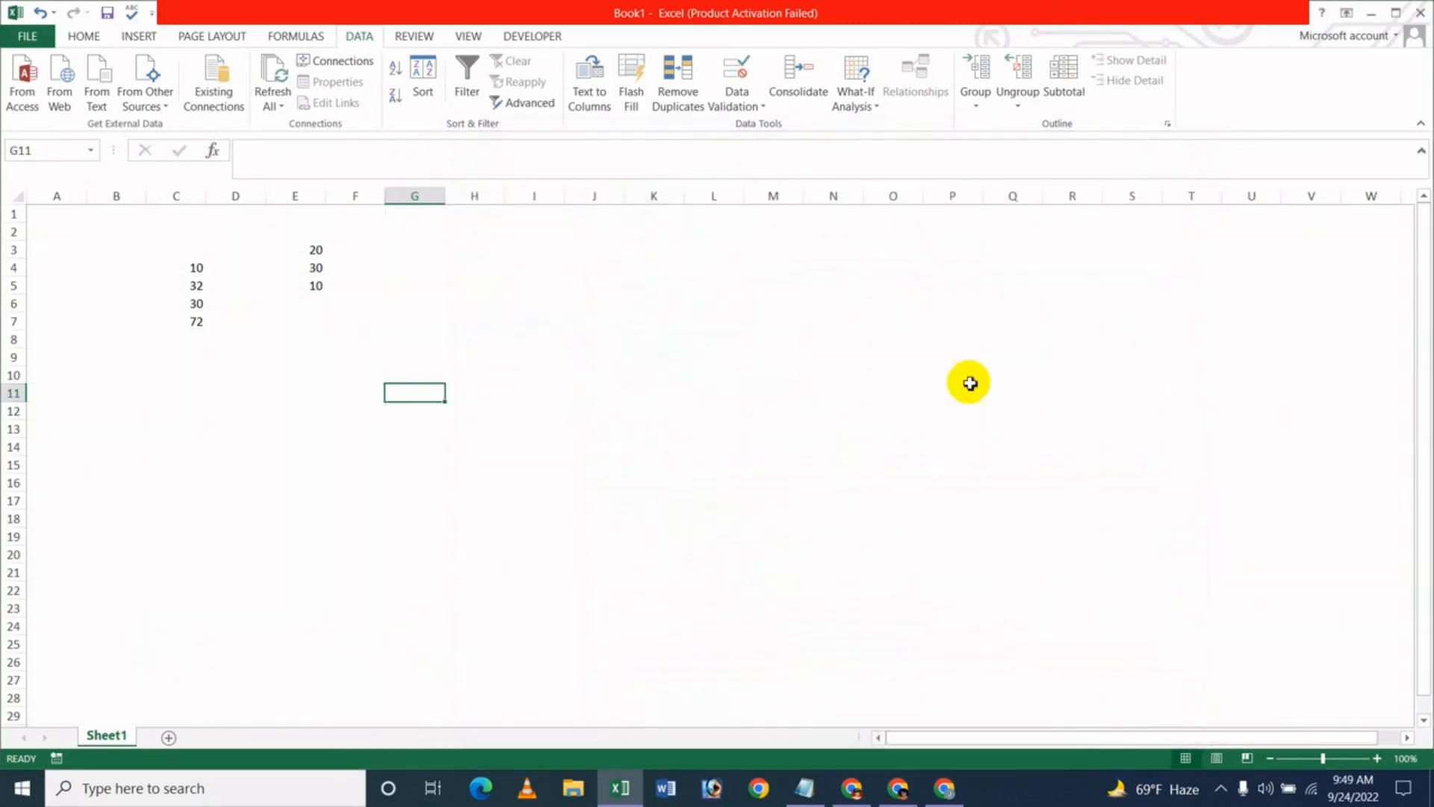
click(550, 505)
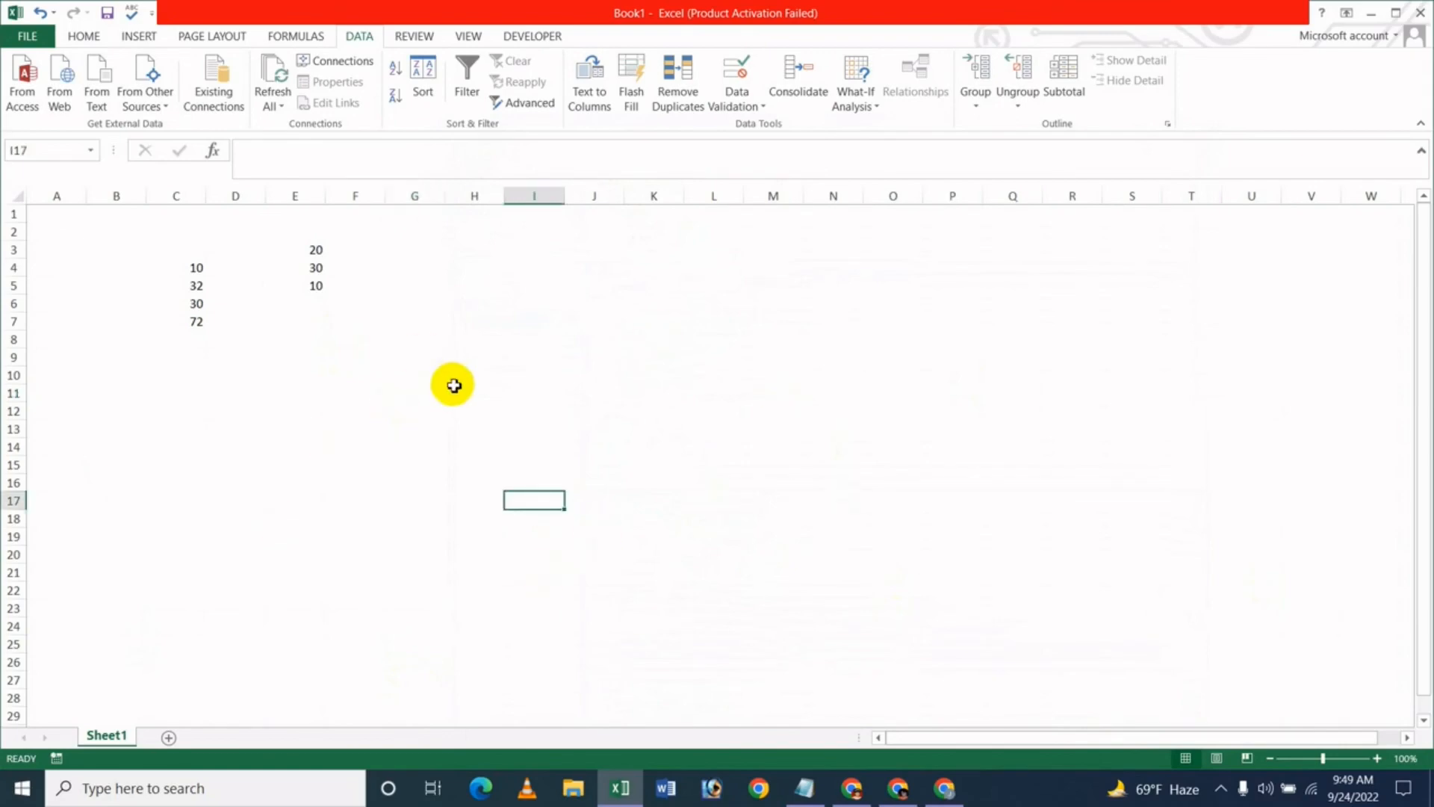
click(459, 388)
Enable the Show gridlines display option for Sheet1 and select cell H16
click(29, 39)
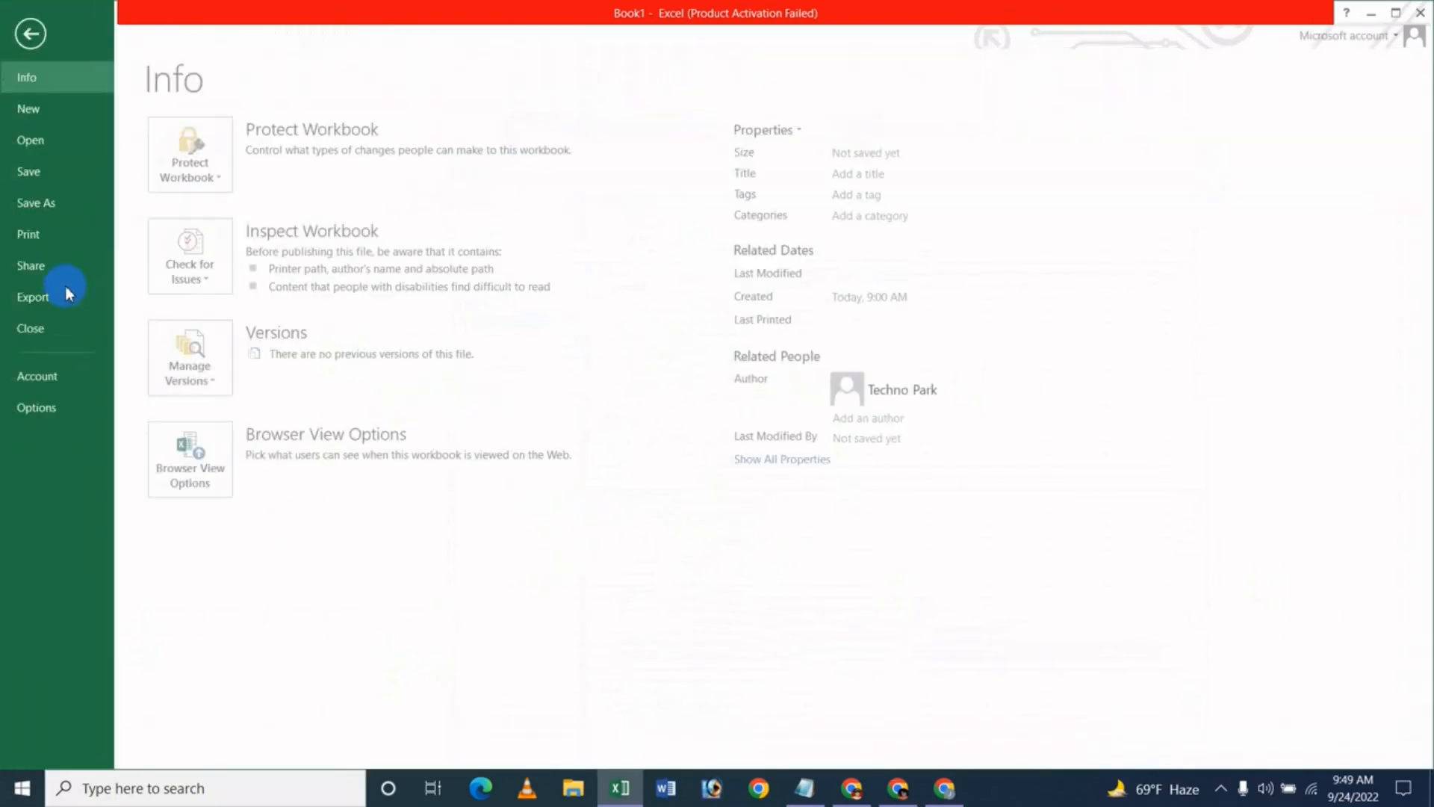
click(47, 406)
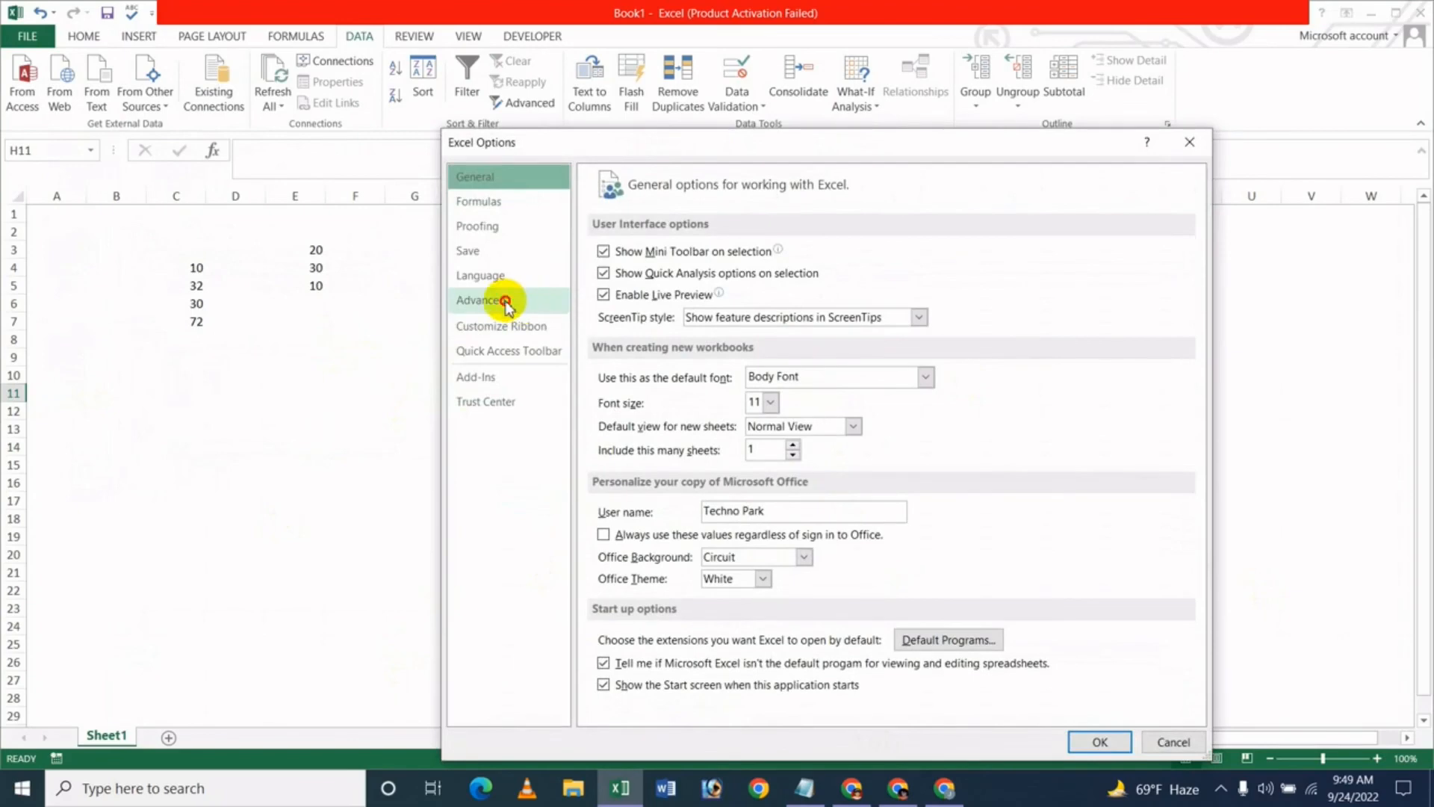
click(505, 299)
drag(1194, 235, 1222, 510)
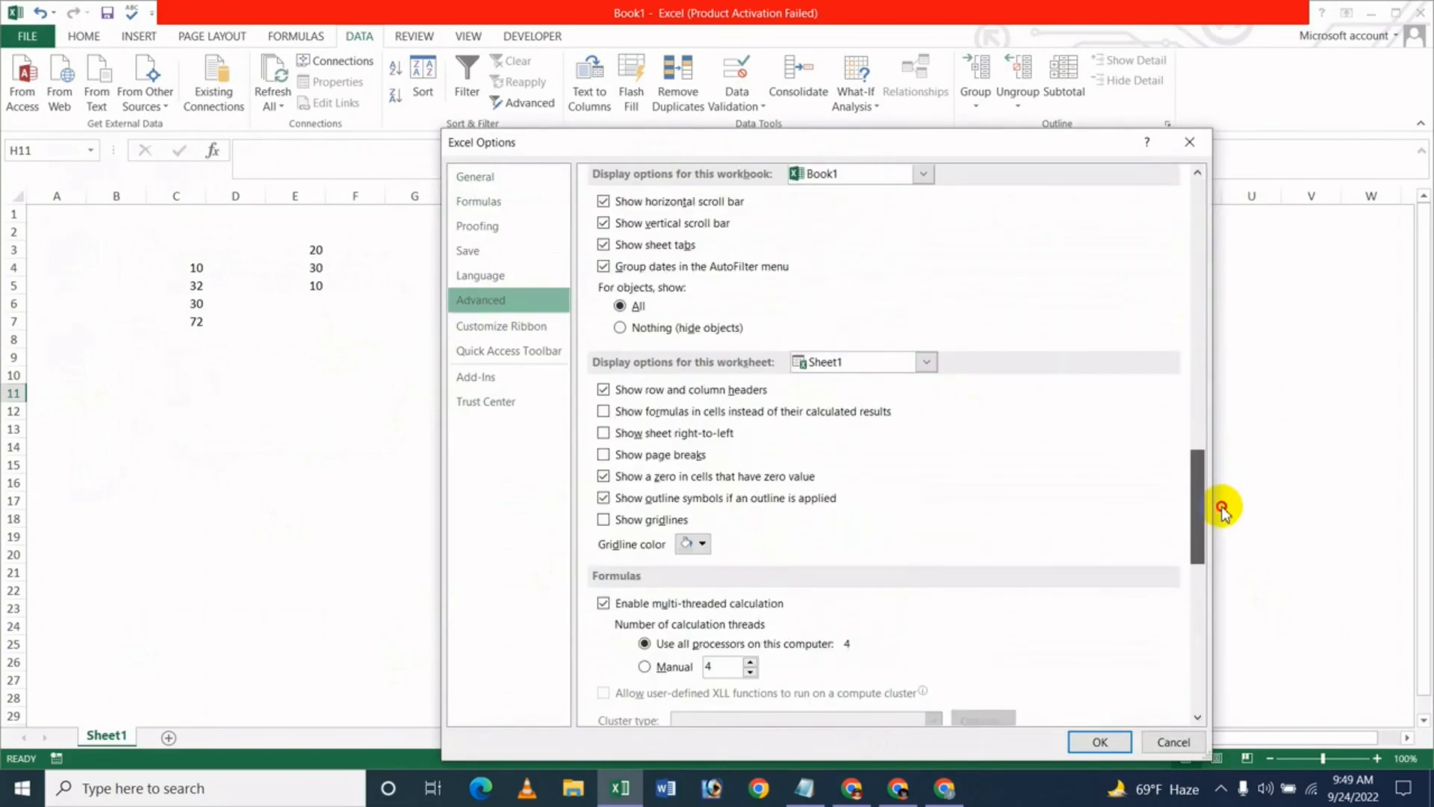
click(641, 523)
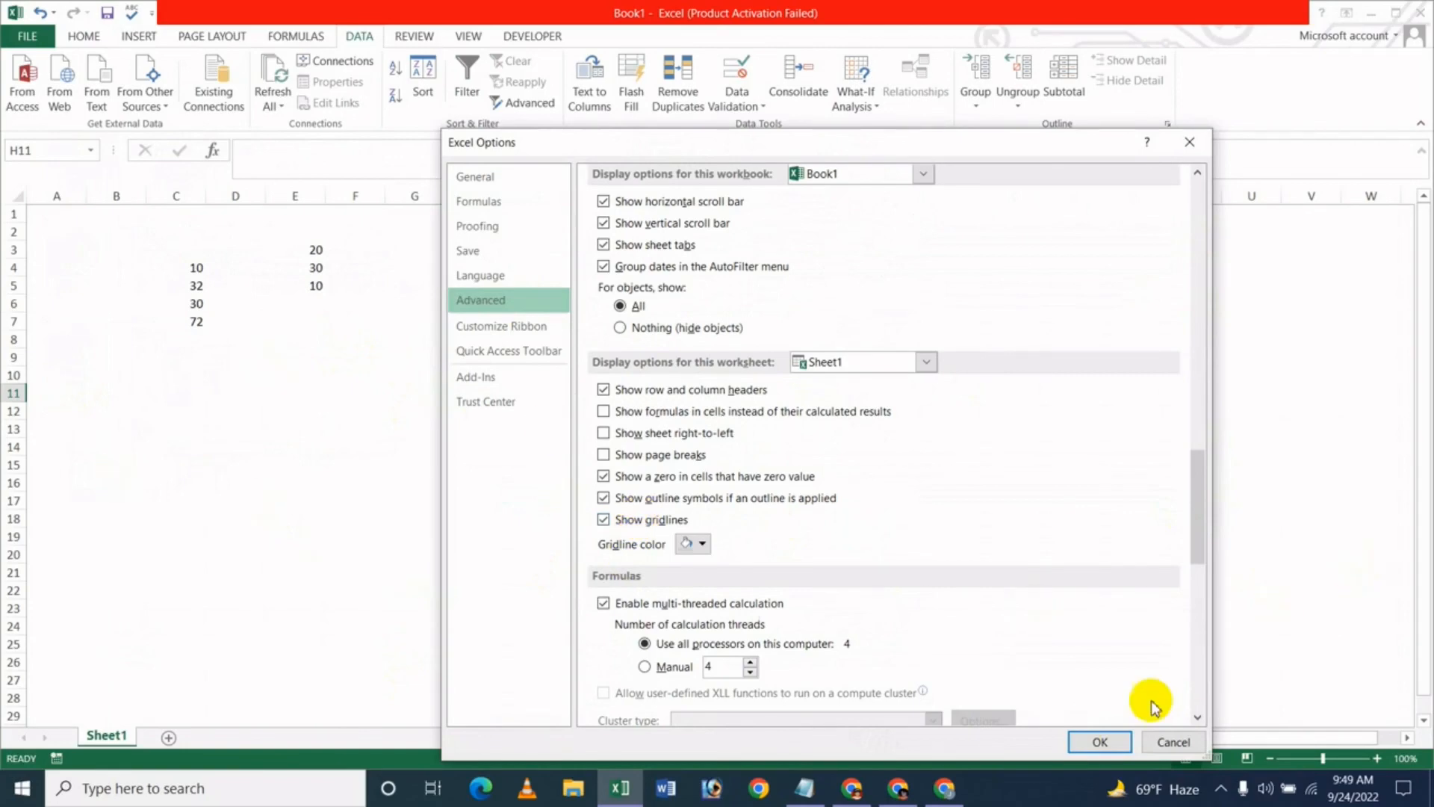
click(1092, 742)
click(478, 483)
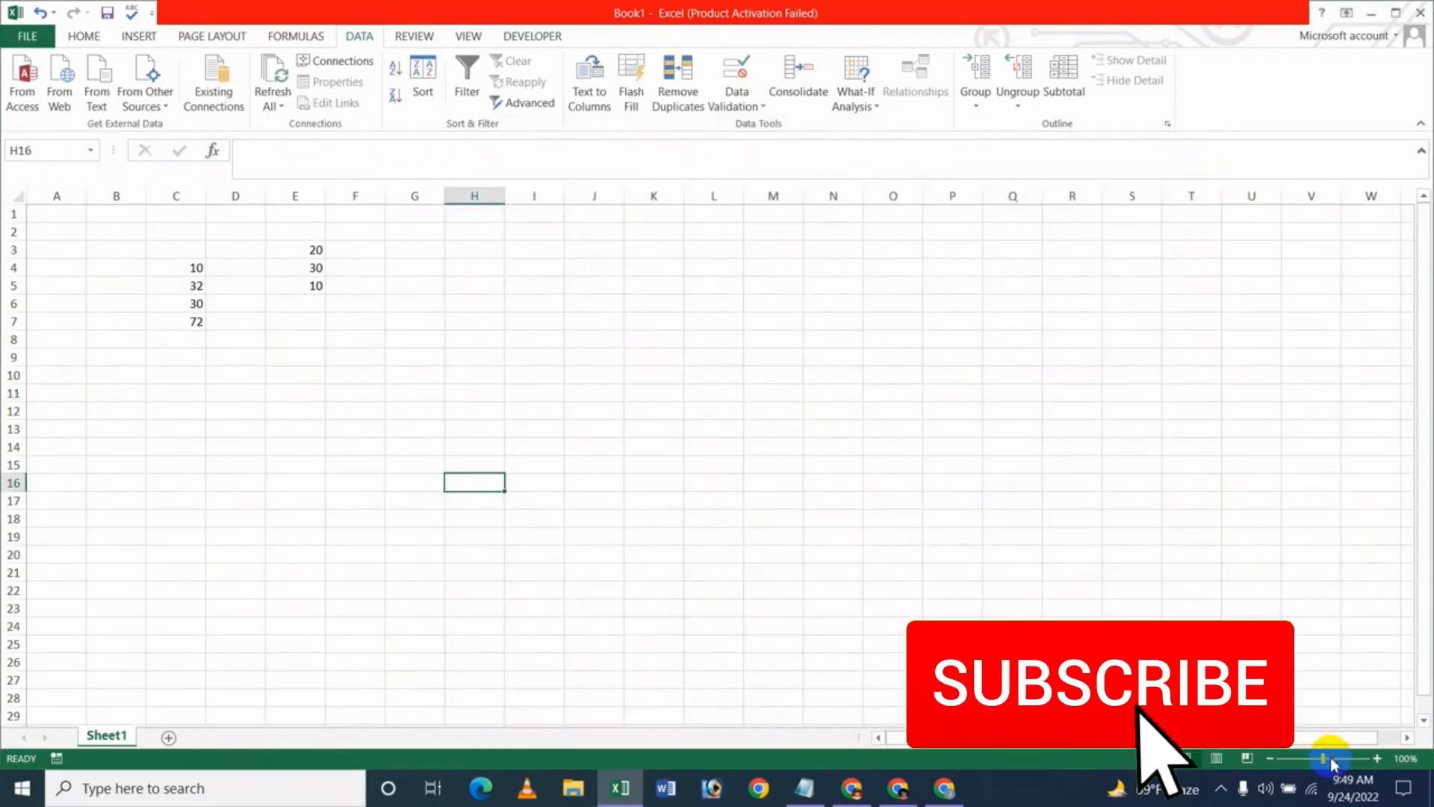
Set the gridline color to blue in Sheet1's advanced display options and select cell G11
scroll(738, 460, up, 5)
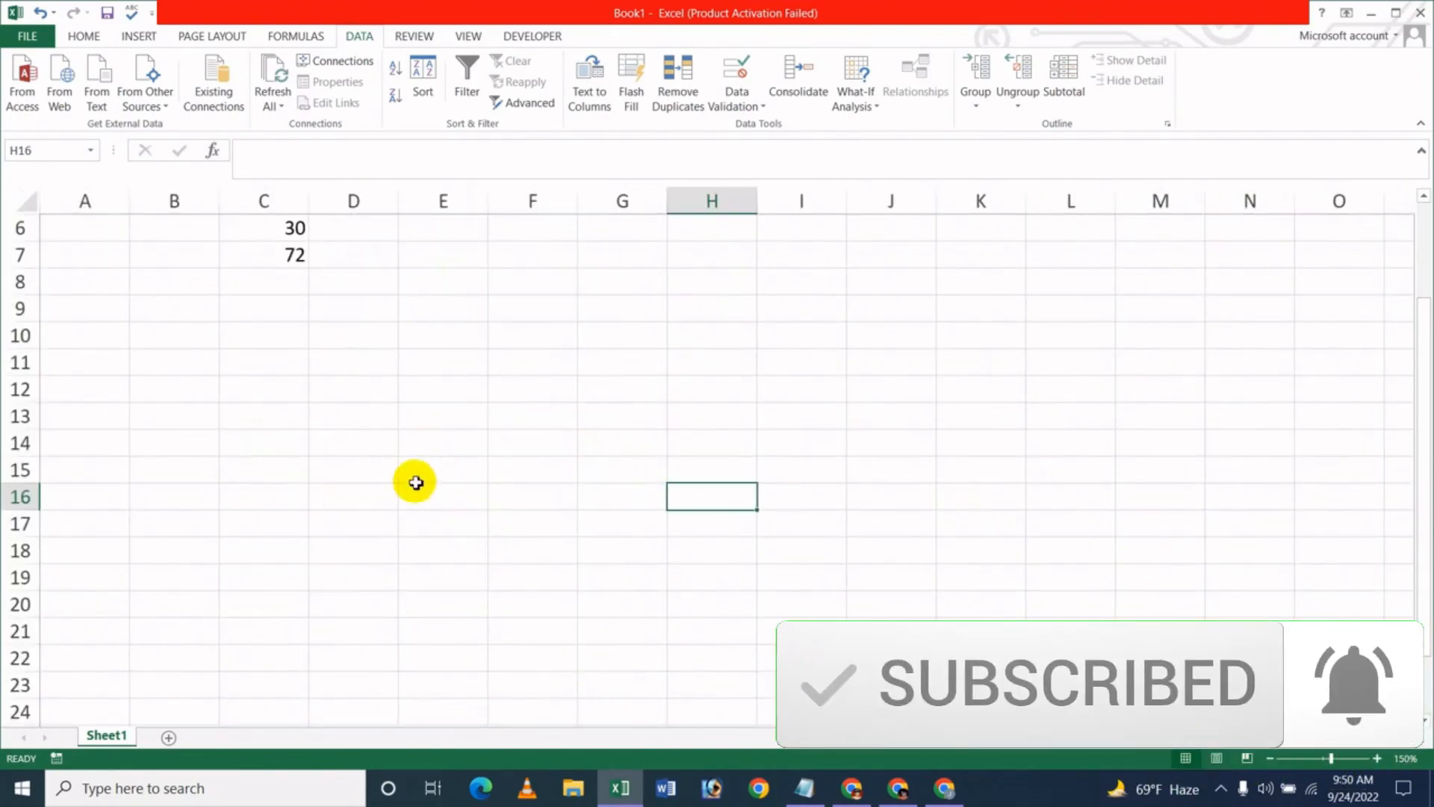
click(464, 395)
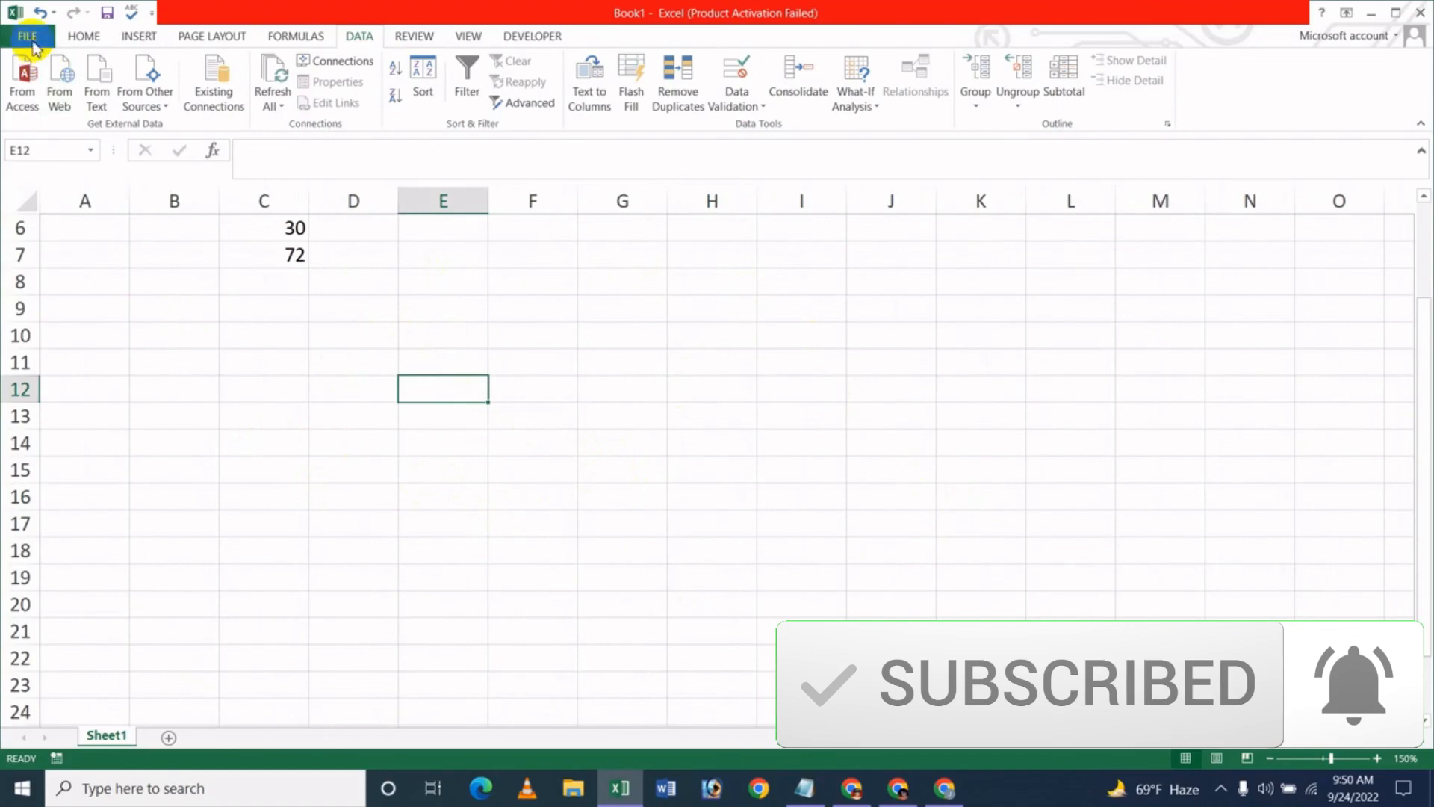
click(29, 36)
click(69, 410)
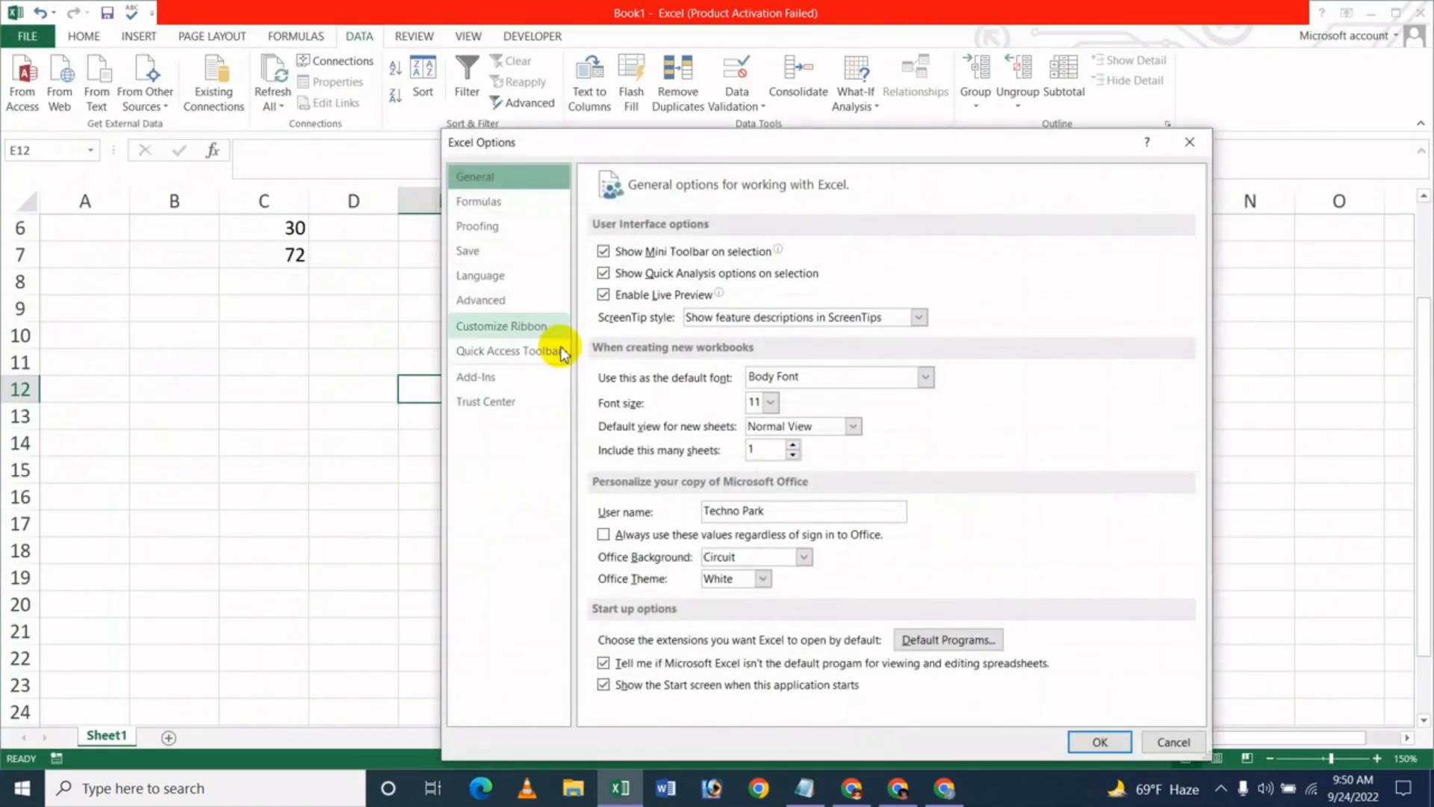
click(535, 310)
drag(1190, 224, 1202, 509)
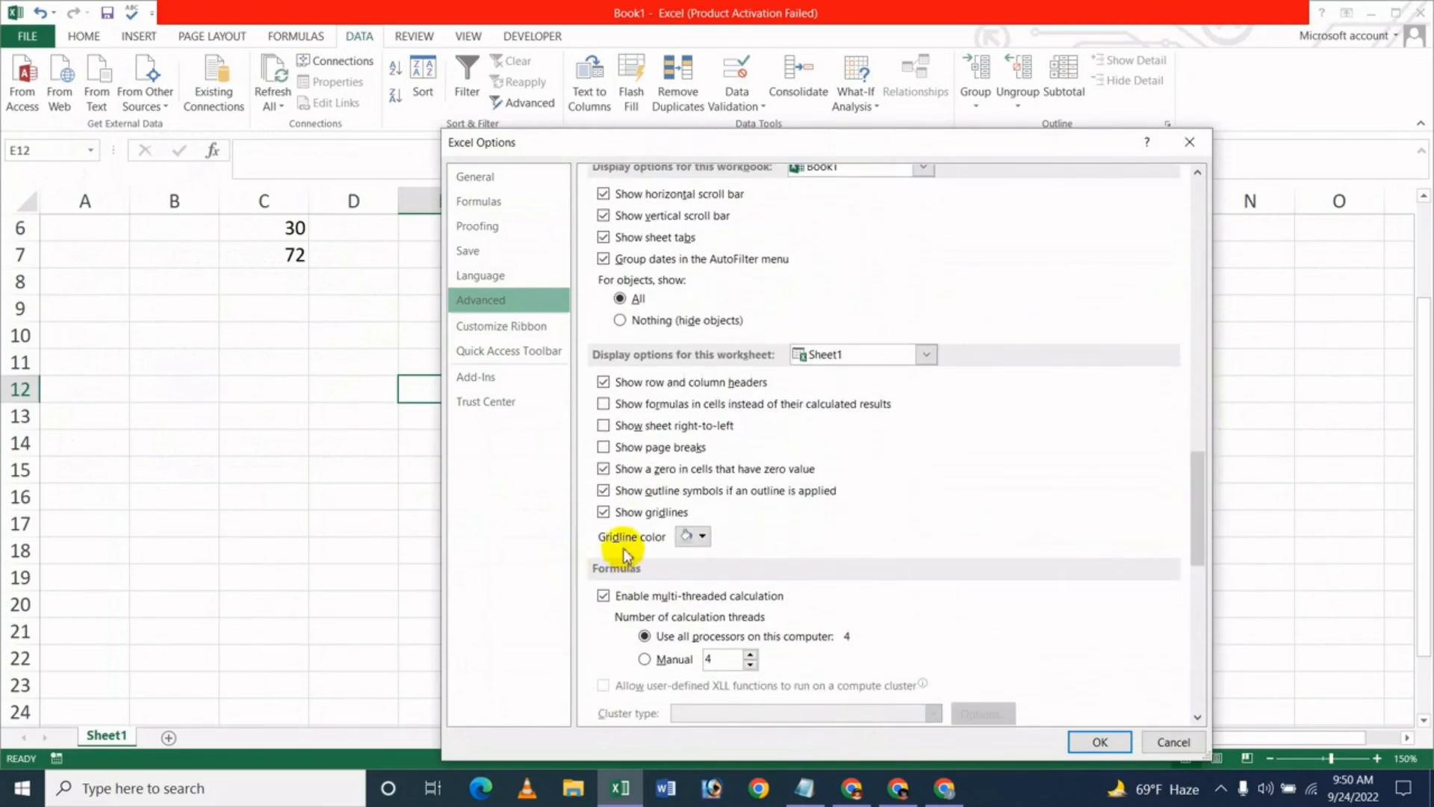
click(703, 537)
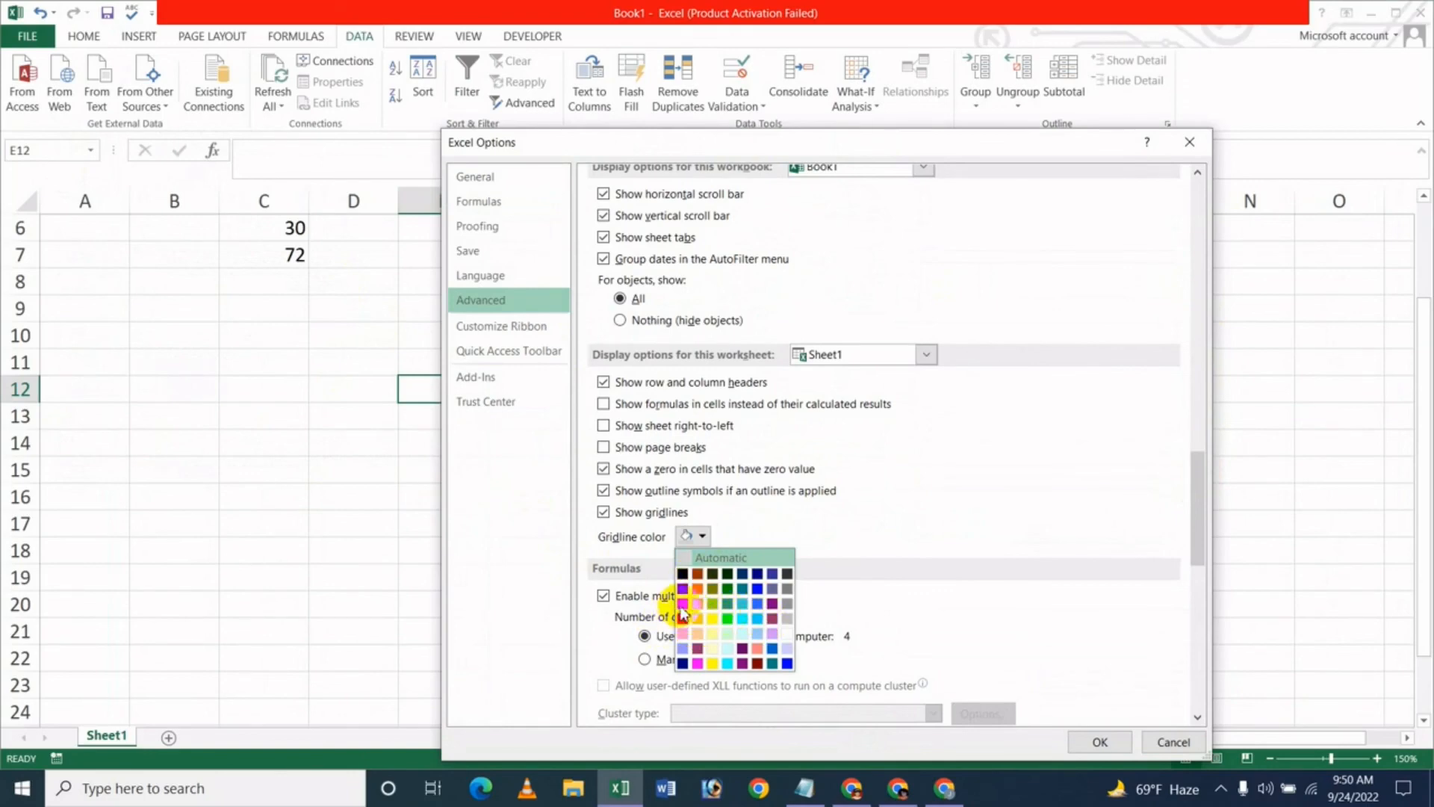
click(757, 589)
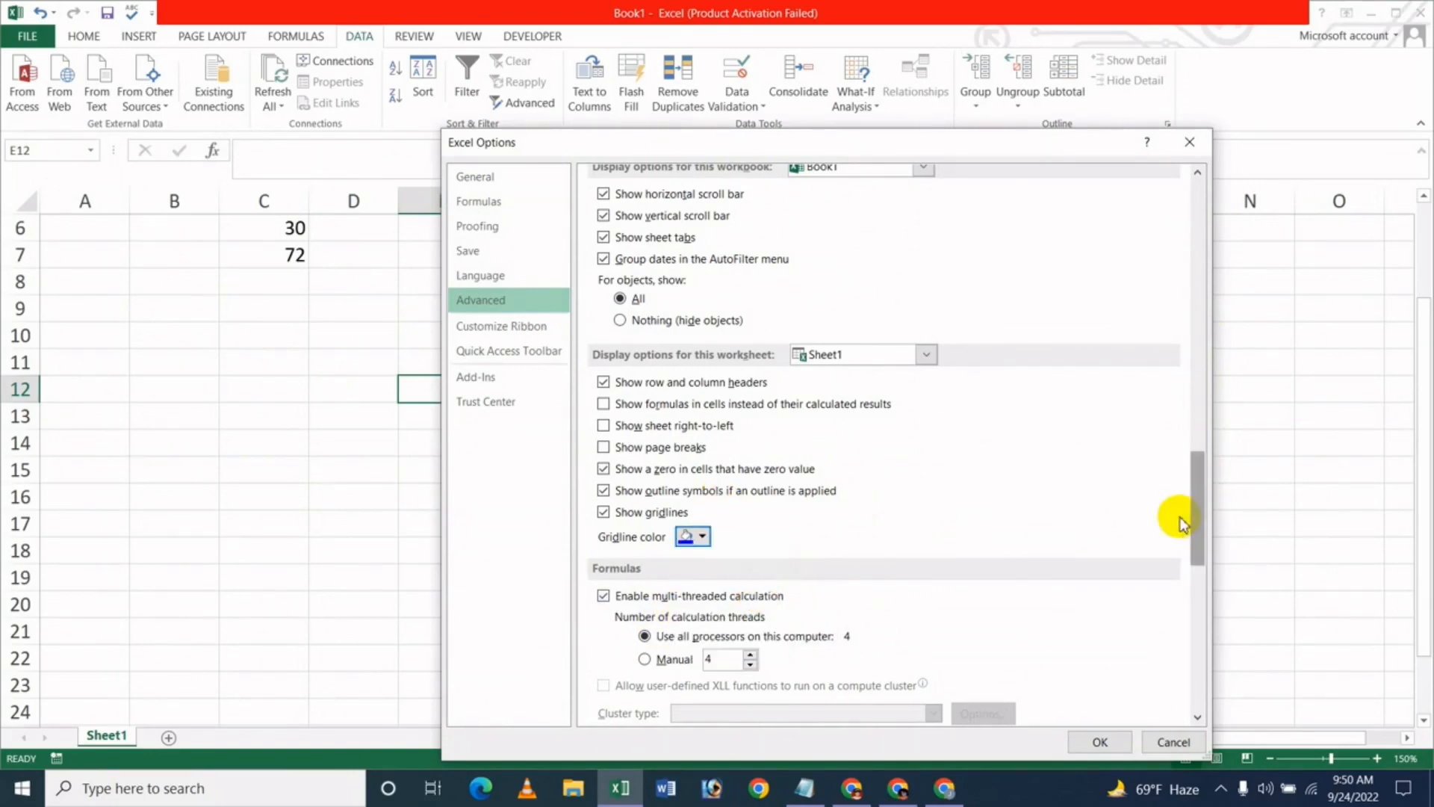
click(1098, 741)
click(620, 364)
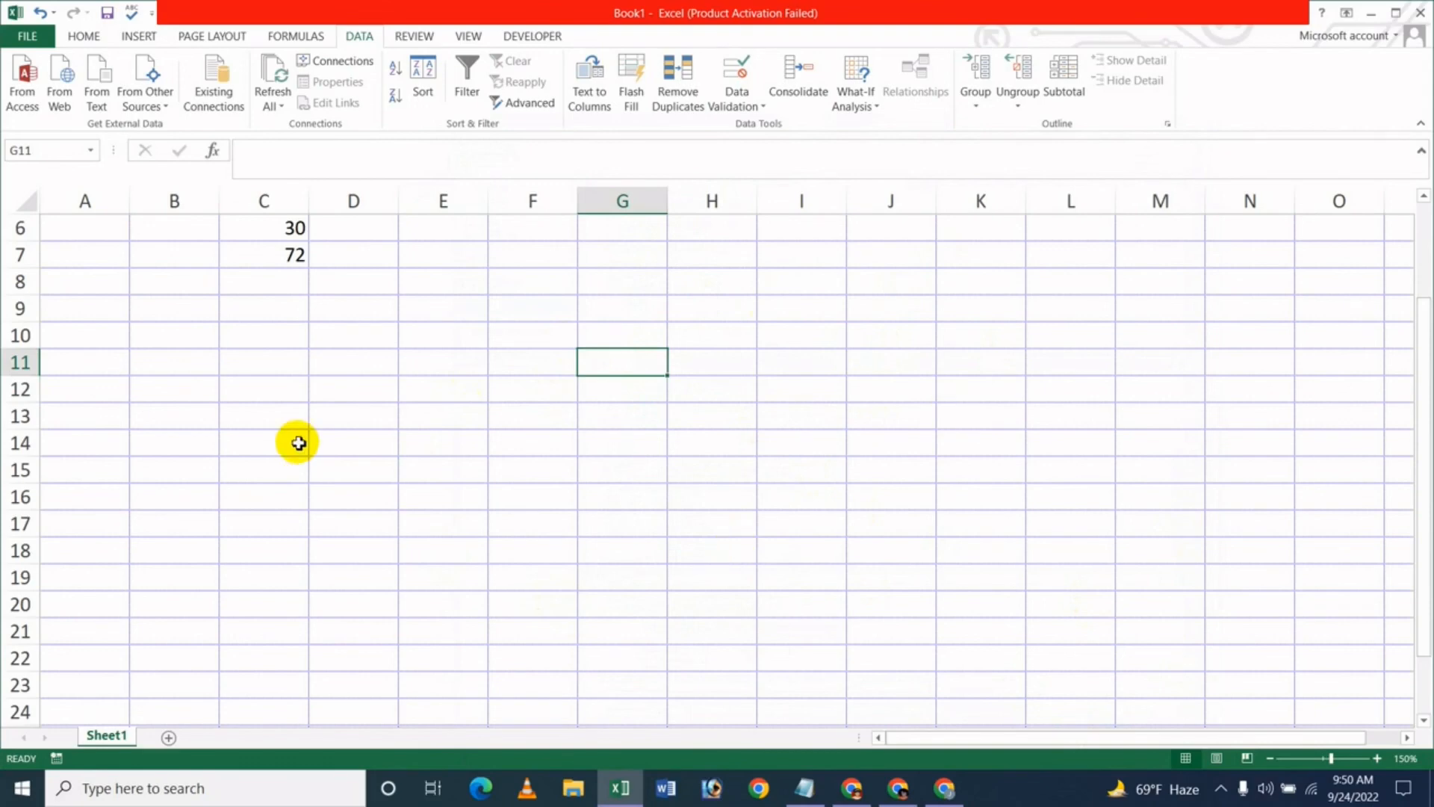
Select cell F9 and switch to the Chrome window showing the JK Update Technology YouTube channel's videos
drag(1422, 455, 1421, 333)
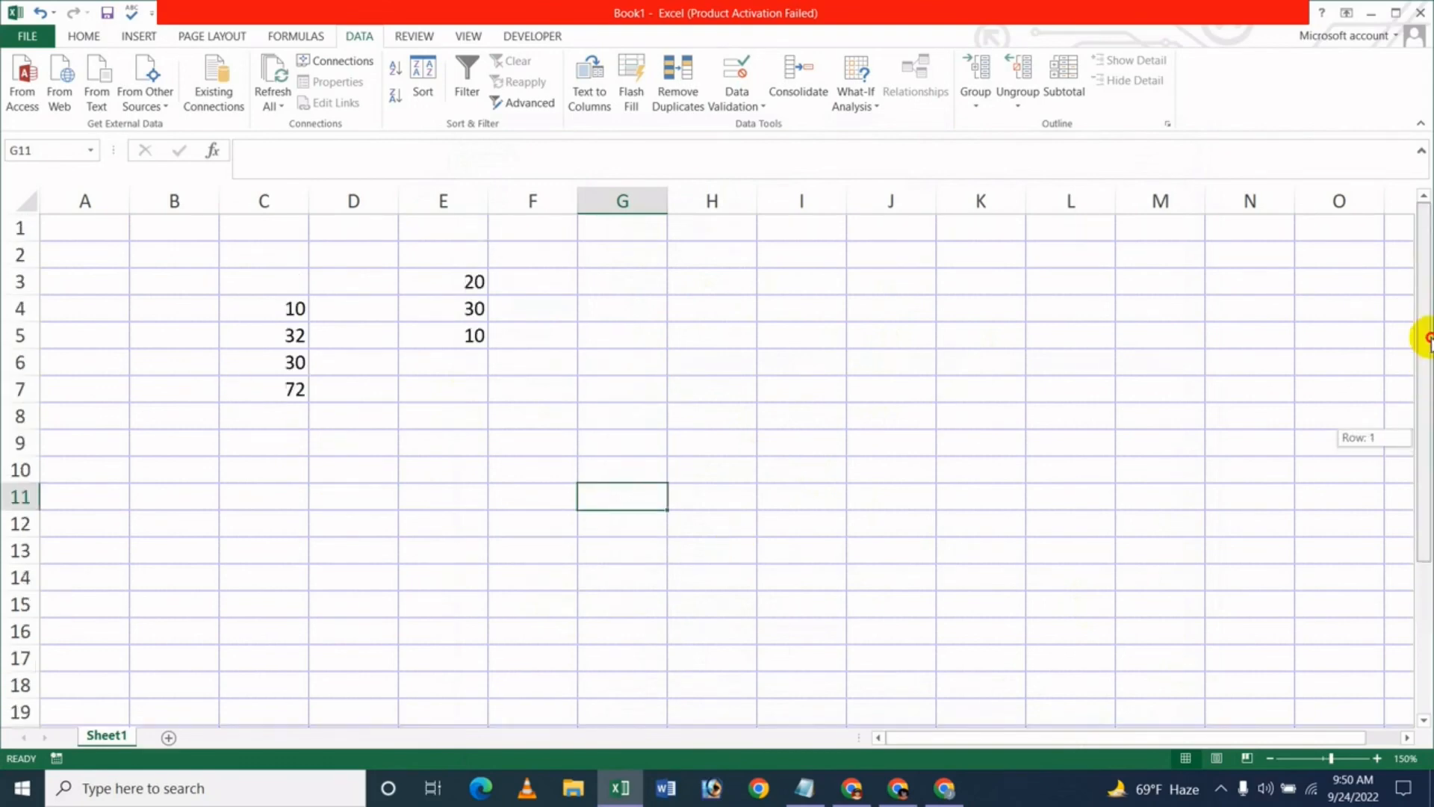
click(501, 444)
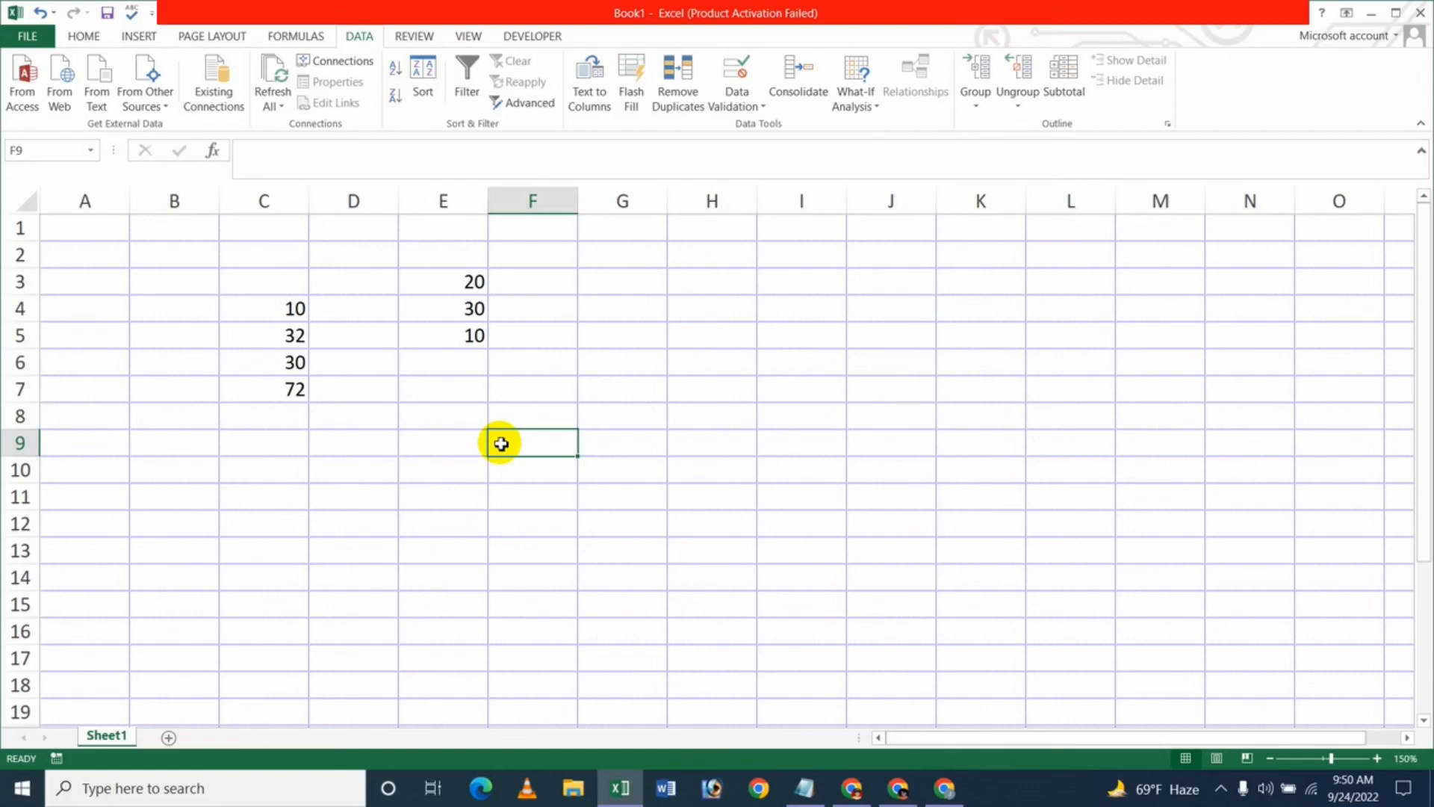
click(944, 787)
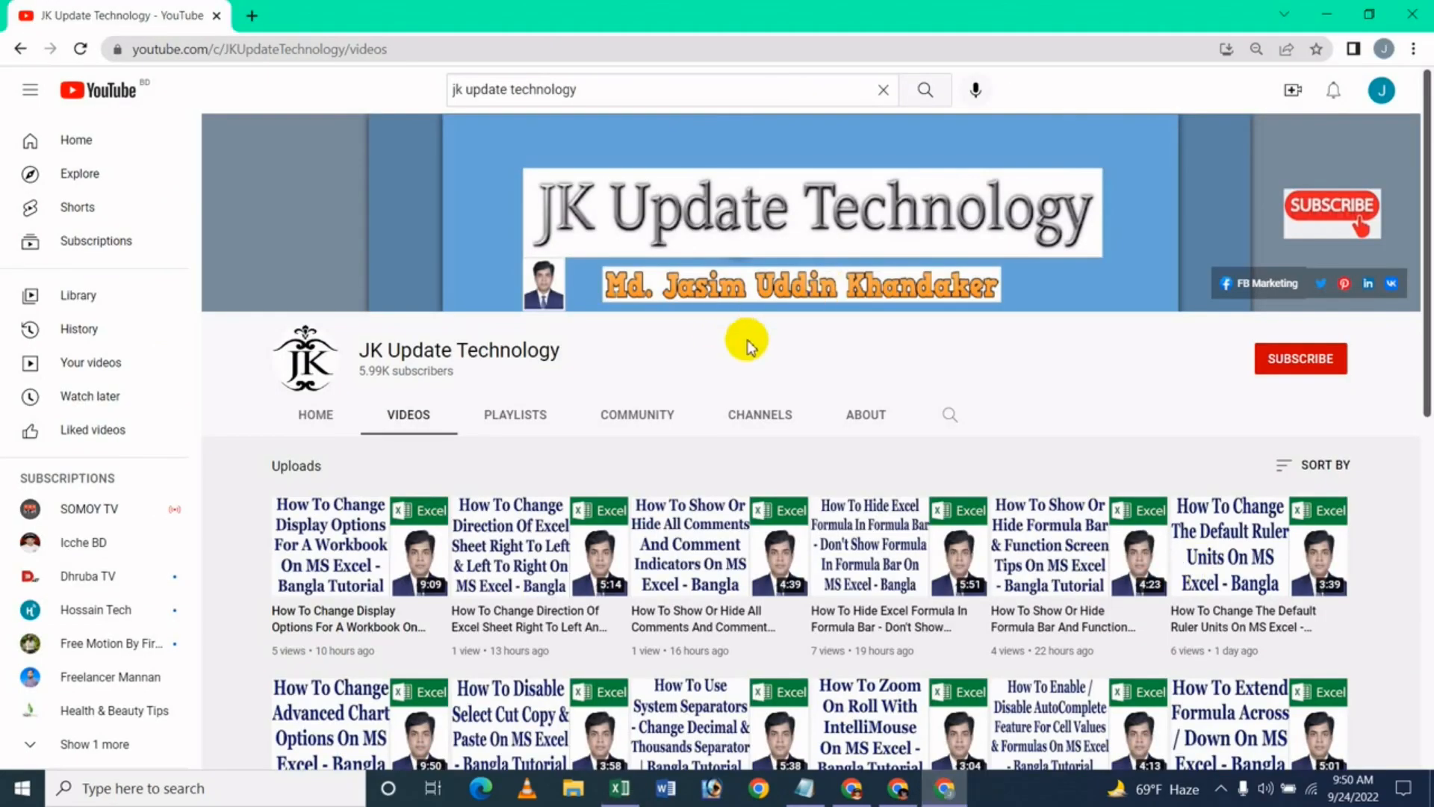